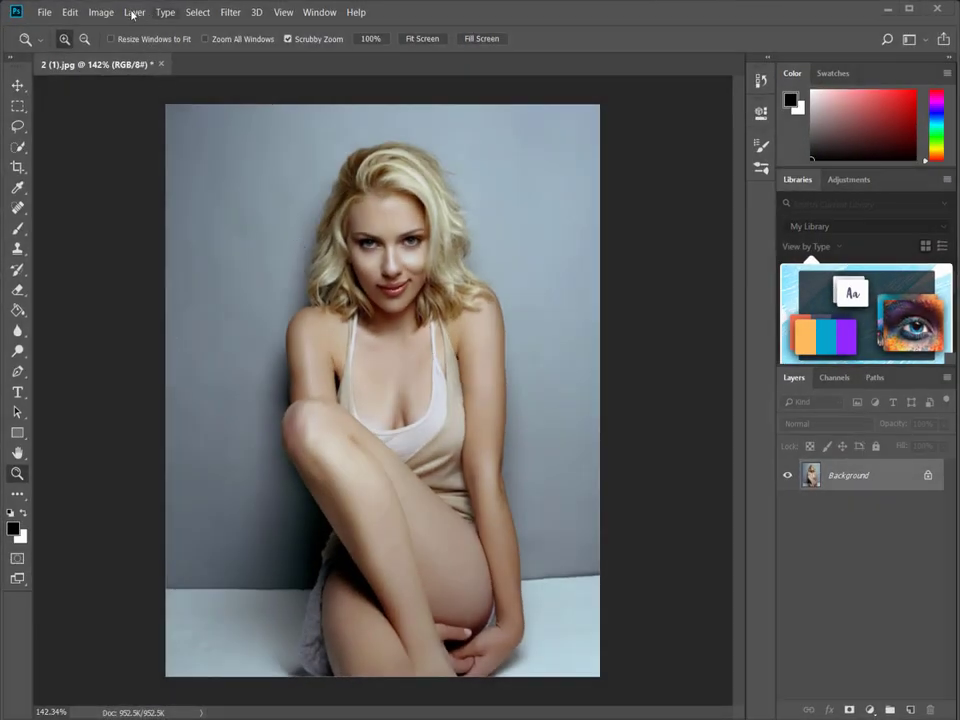
# - Convert the portrait from RGB to CMYK Color, accepting the U.S. Web Coated (SWOP) v2 conversion
pyautogui.click(97, 13)
pyautogui.moveTo(150, 29)
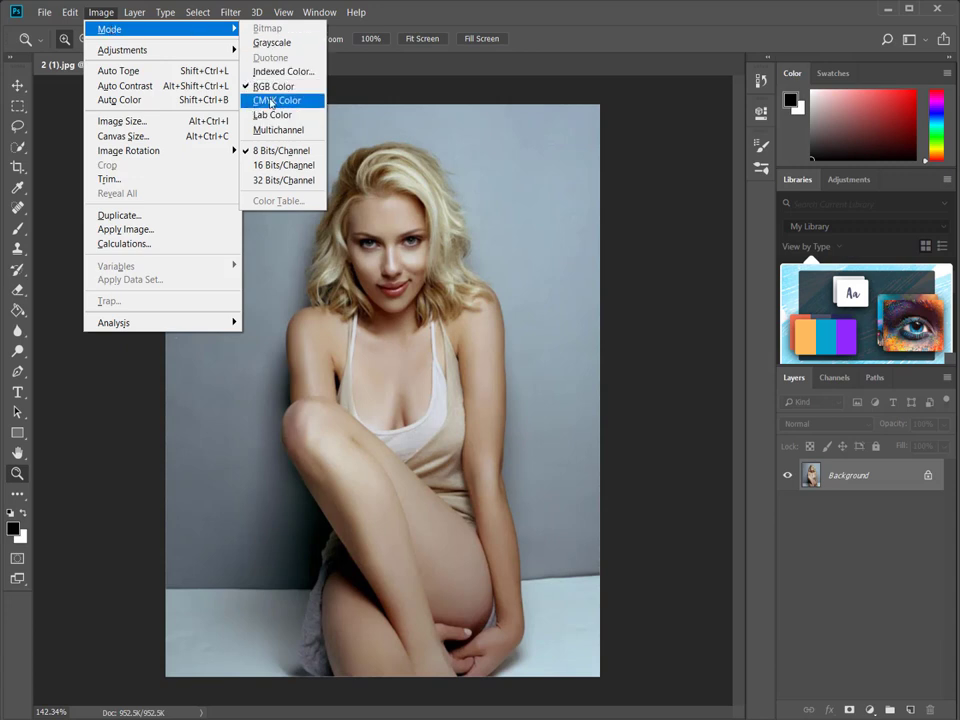
pyautogui.click(308, 101)
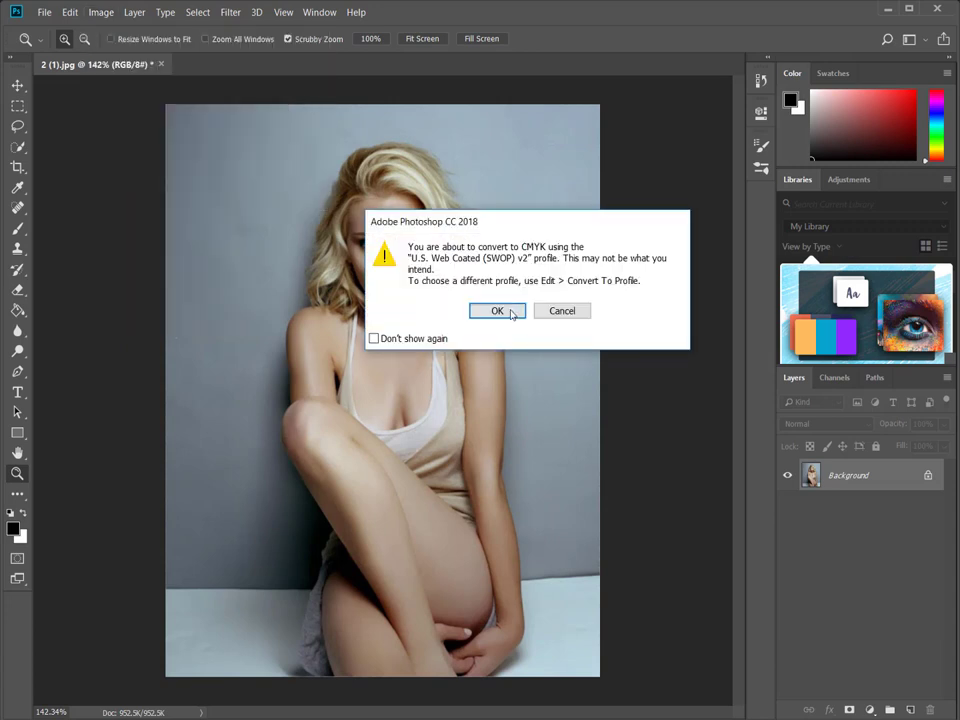
pyautogui.click(509, 313)
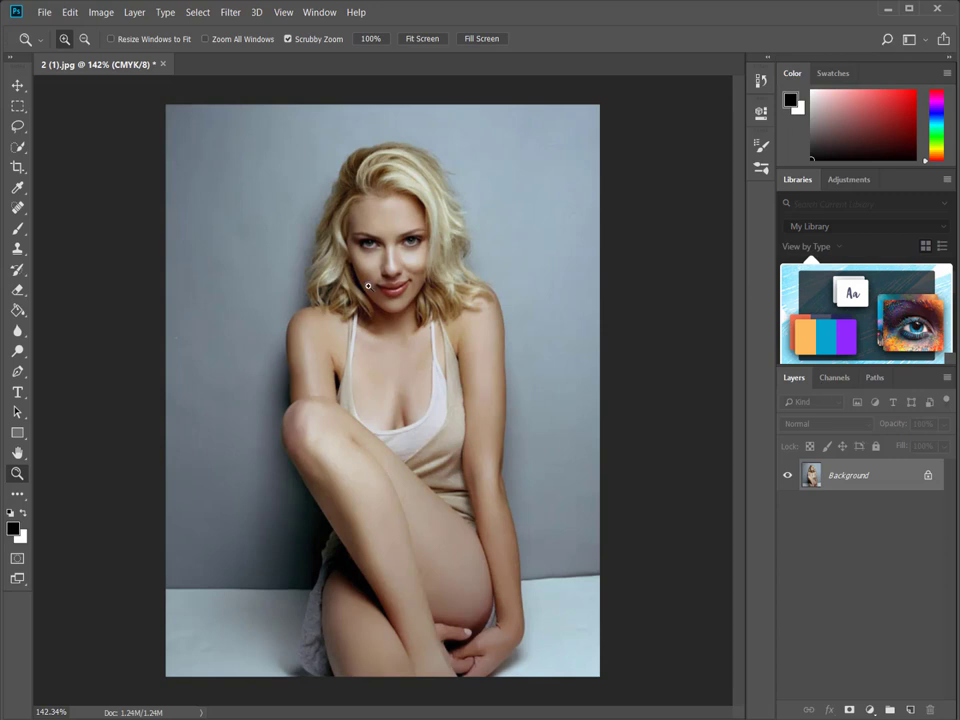
pyautogui.click(205, 13)
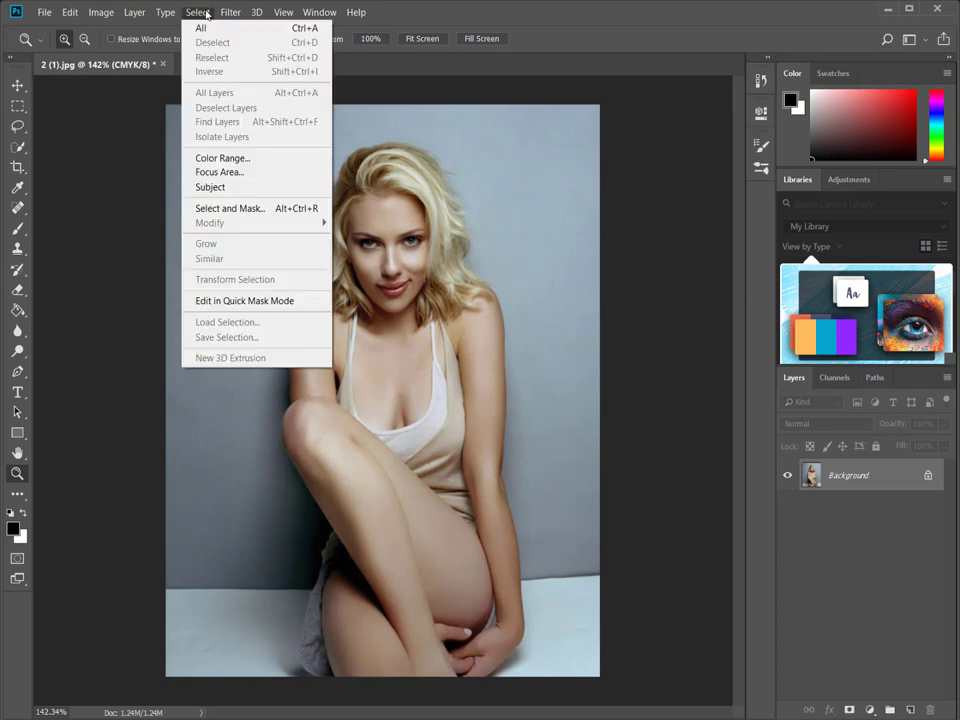
# - Select the woman as subject, copy her to Layer 1, and add a mask from her outline
pyautogui.click(236, 190)
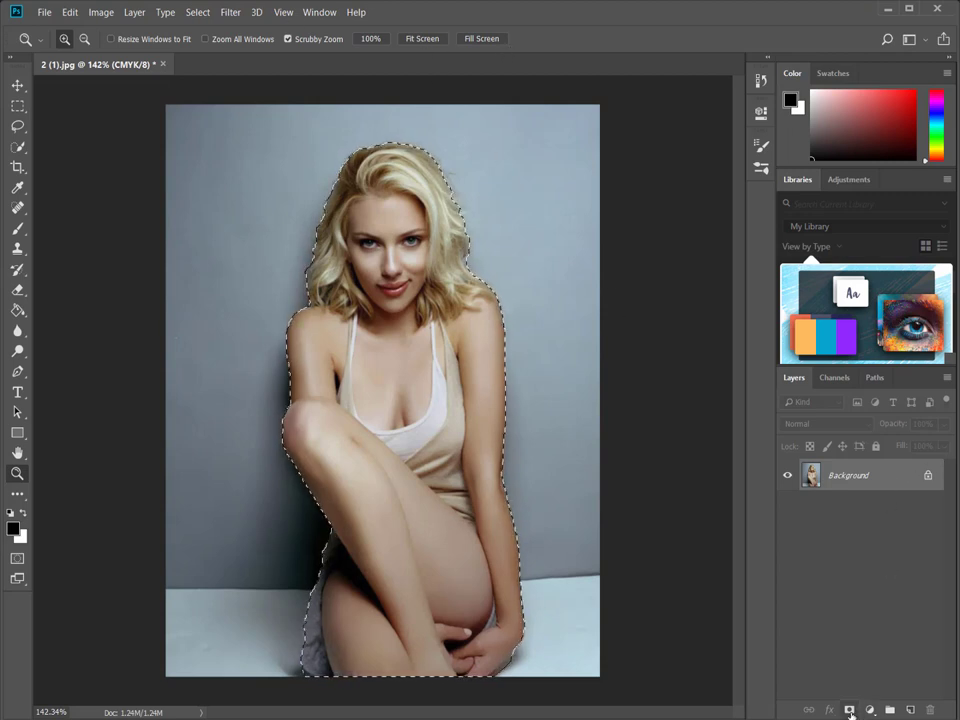
pyautogui.hotkey('ctrl', 'j')
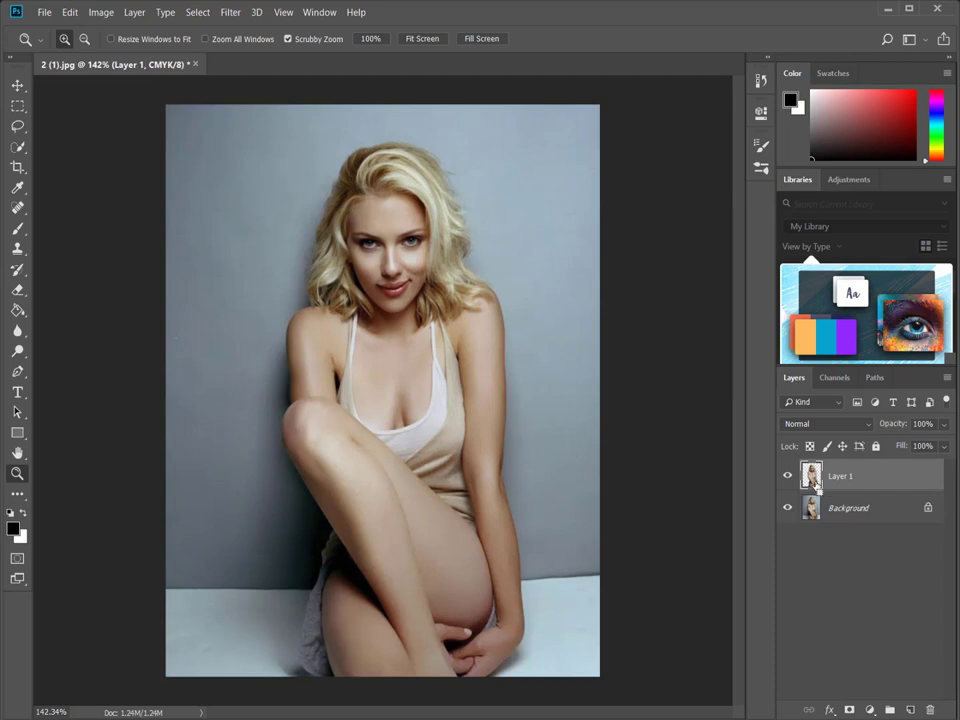
pyautogui.keyDown('ctrl'); pyautogui.click(812, 478); pyautogui.keyUp('ctrl')
pyautogui.click(849, 709)
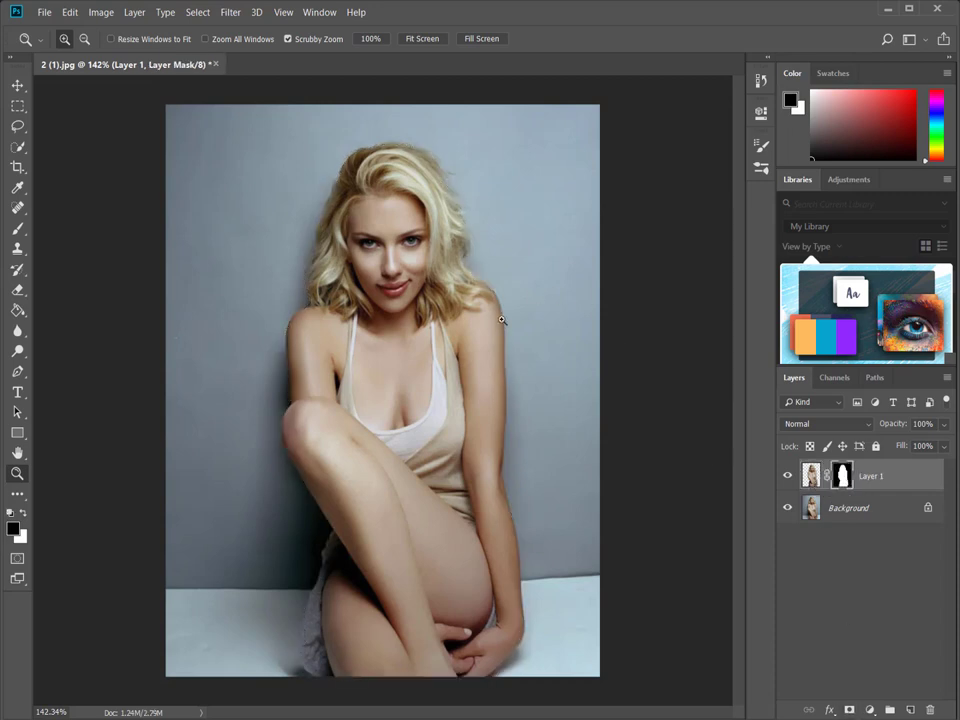
# - Duplicate masked Layer 1, hide the Layer 1 copy, and make Background active
pyautogui.click(810, 476)
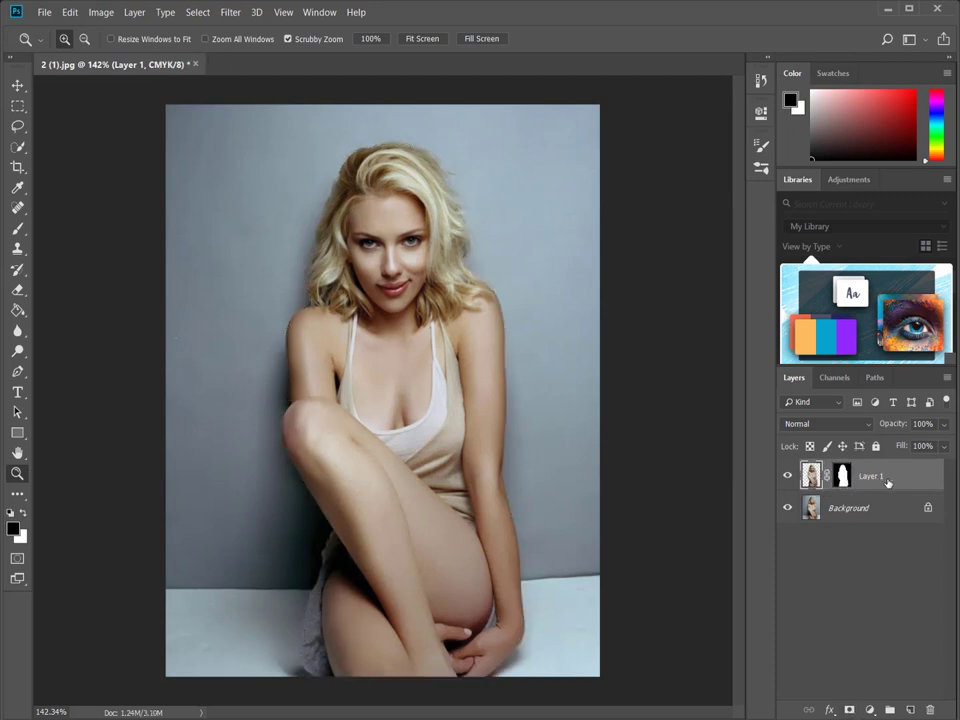
pyautogui.hotkey('ctrl', 'j')
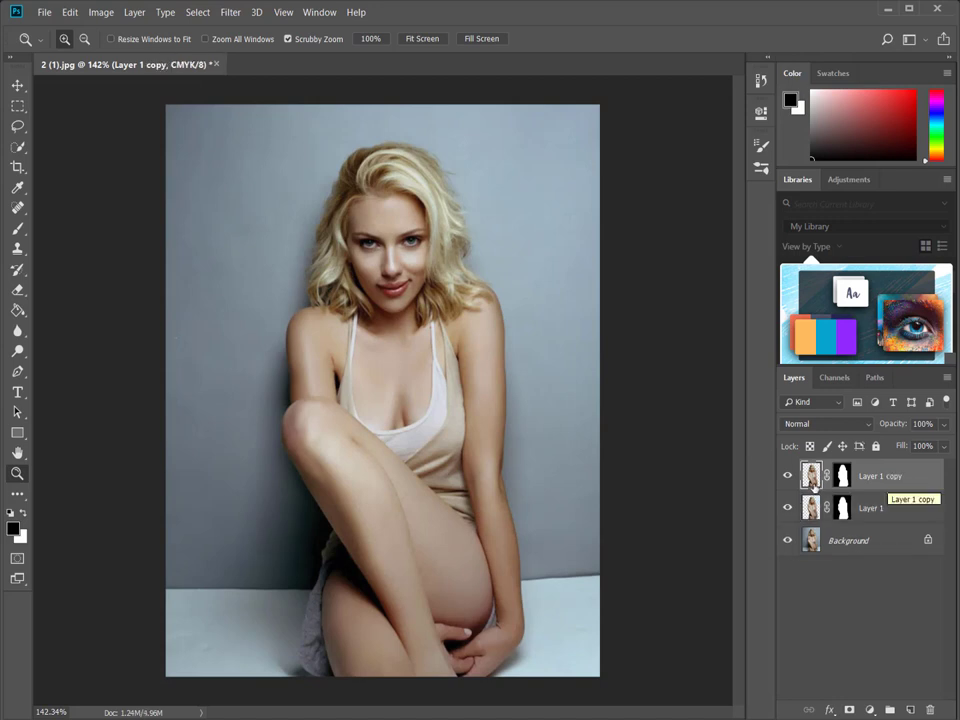
pyautogui.click(791, 483)
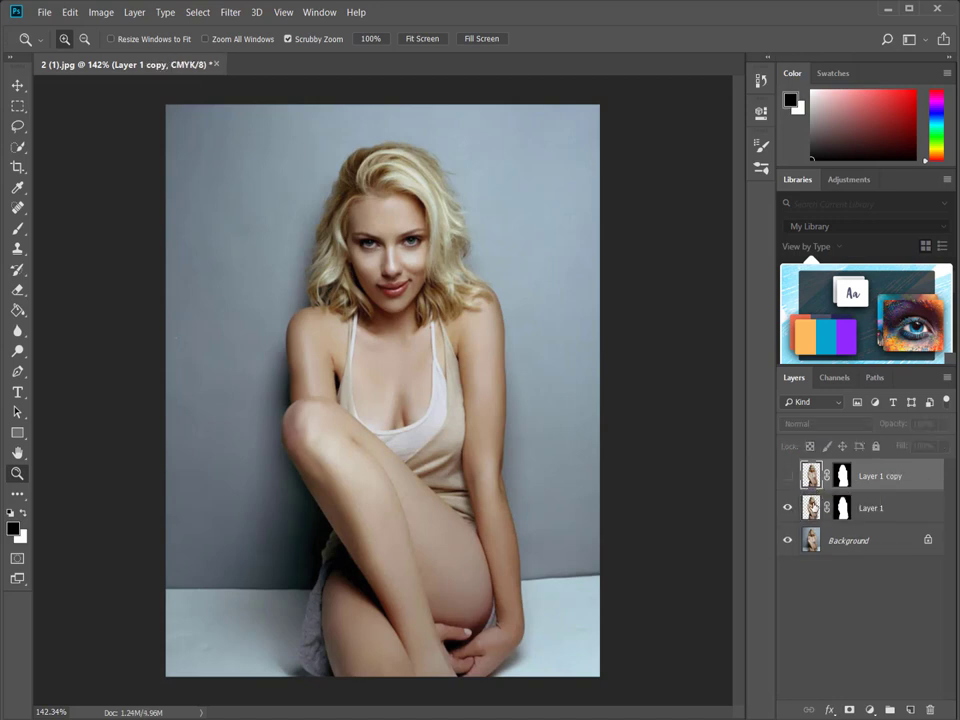
pyautogui.click(812, 507)
pyautogui.click(787, 508)
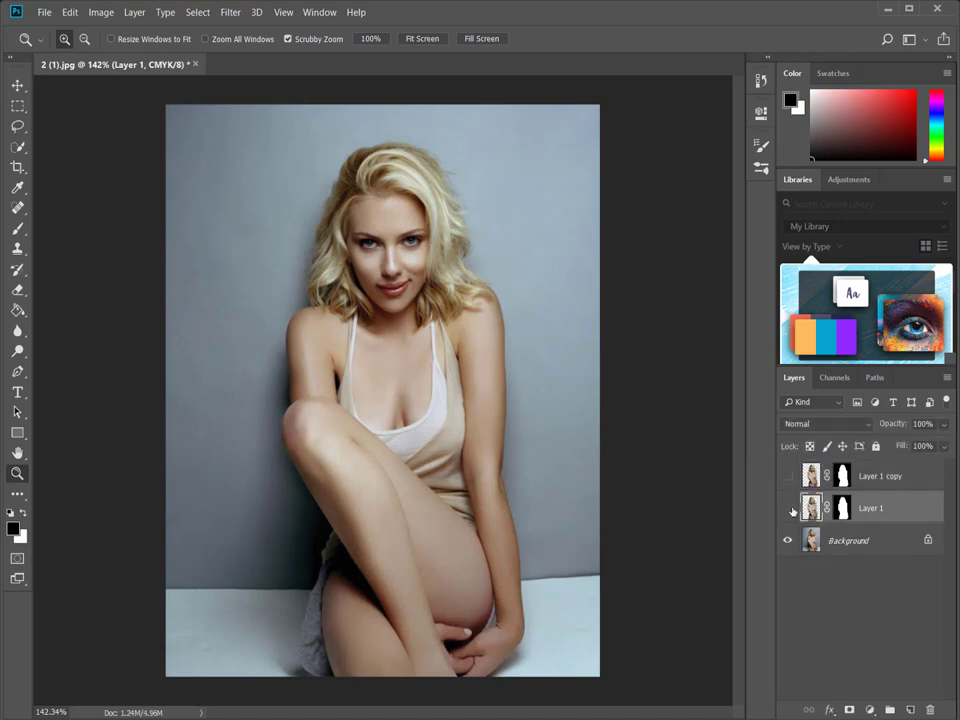
pyautogui.click(811, 545)
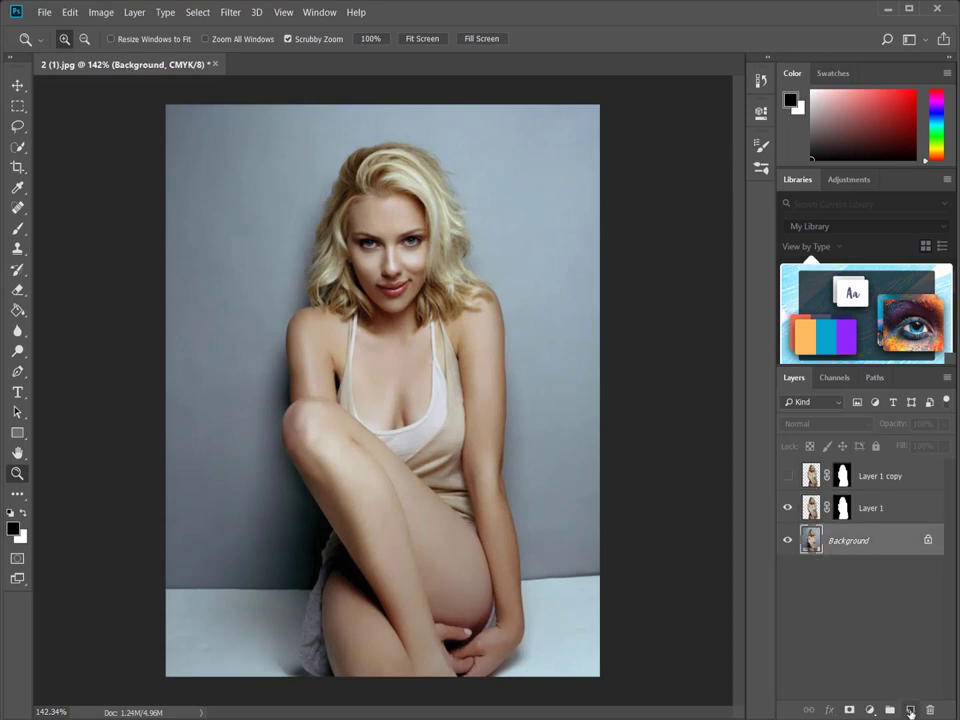
# - Add Layer 2 above Background and fill it with black using the Paint Bucket
pyautogui.click(910, 711)
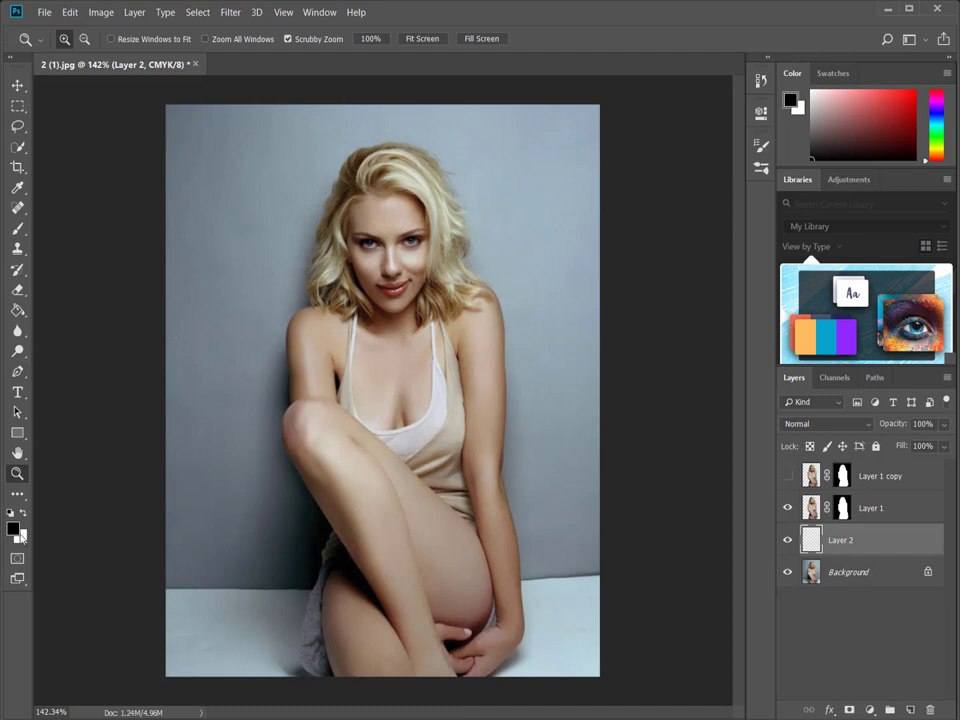
pyautogui.click(17, 310)
pyautogui.click(273, 313)
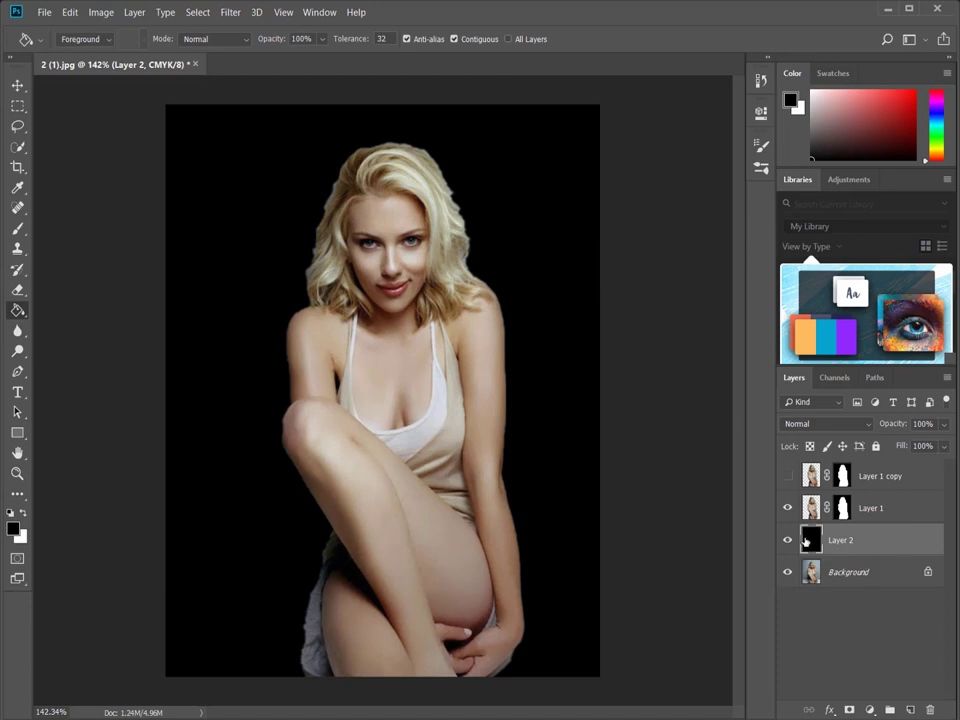
pyautogui.rightClick(806, 541)
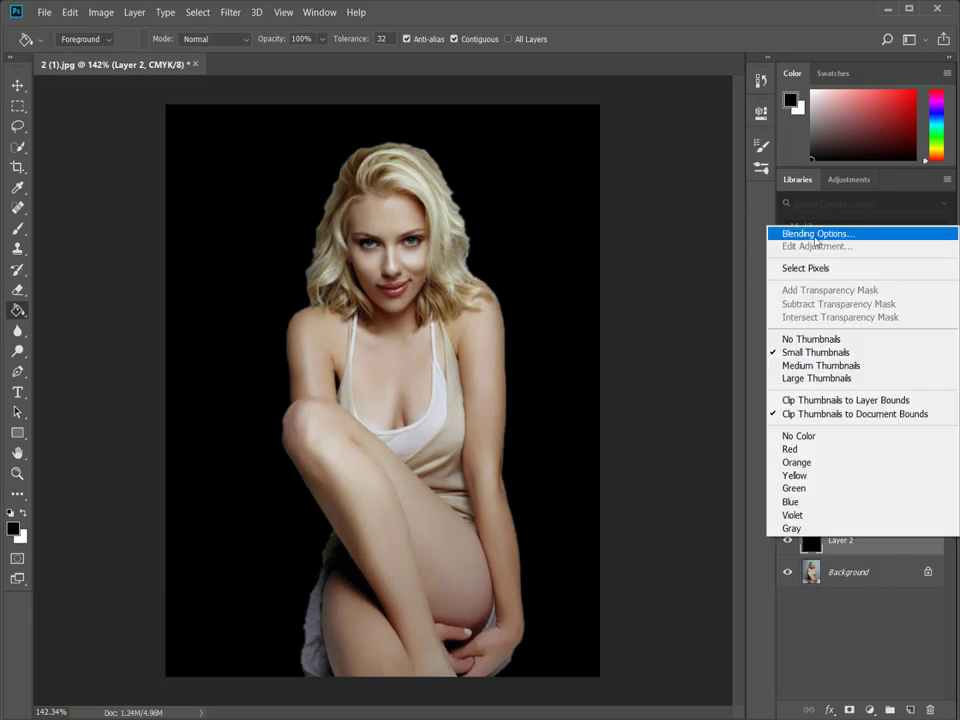
# - Give Layer 2 a Gradient Overlay style using the Blue, Red, Yellow preset
pyautogui.click(816, 236)
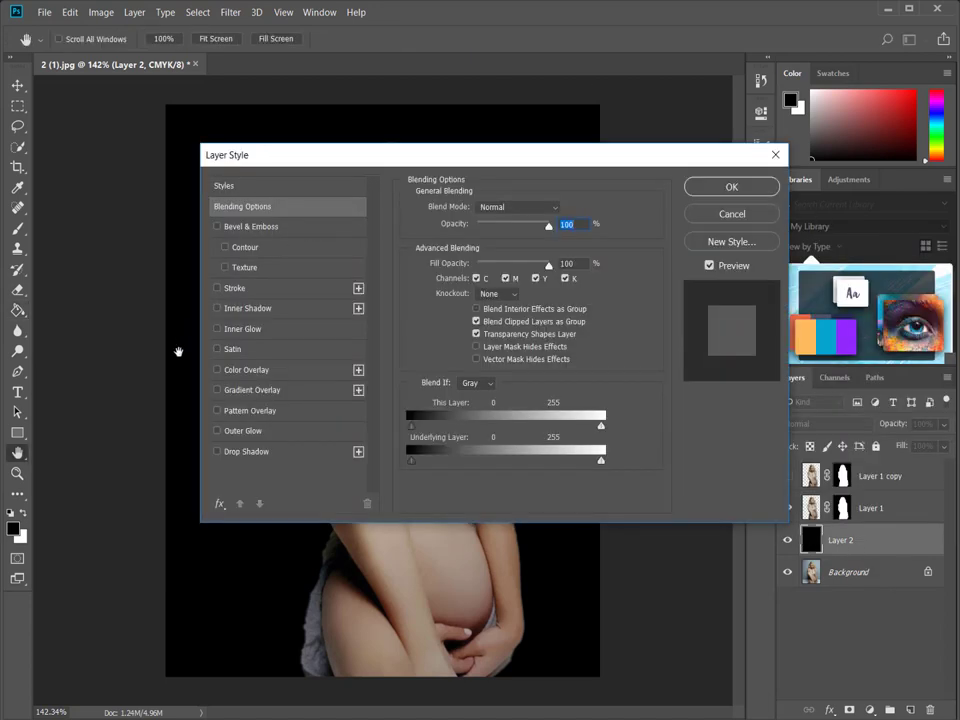
pyautogui.click(255, 391)
pyautogui.click(500, 248)
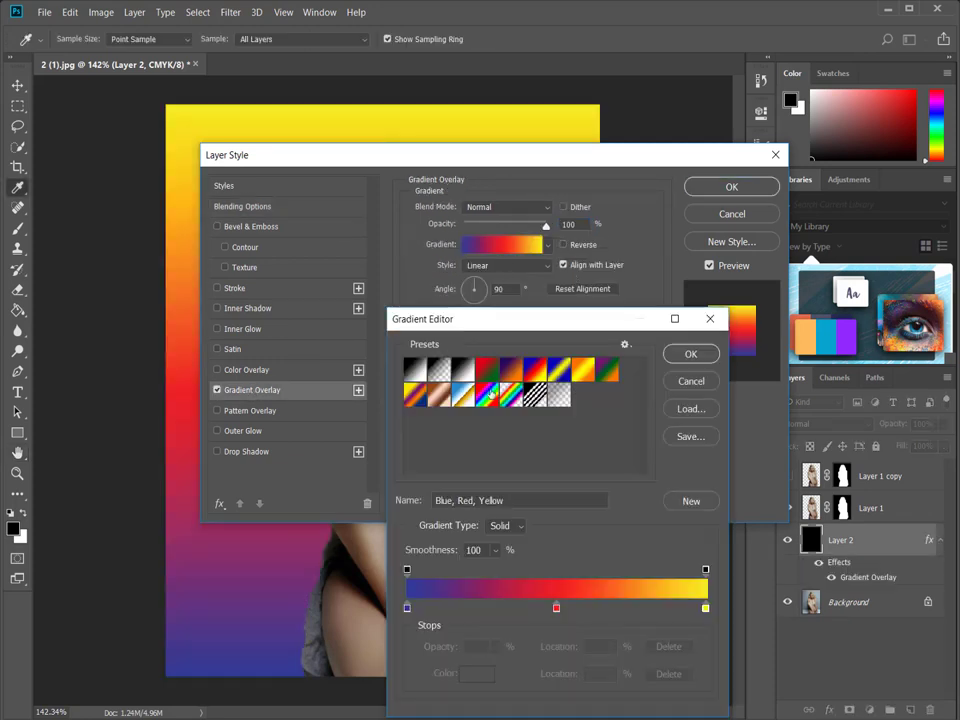
pyautogui.click(510, 371)
pyautogui.click(538, 368)
pyautogui.click(583, 370)
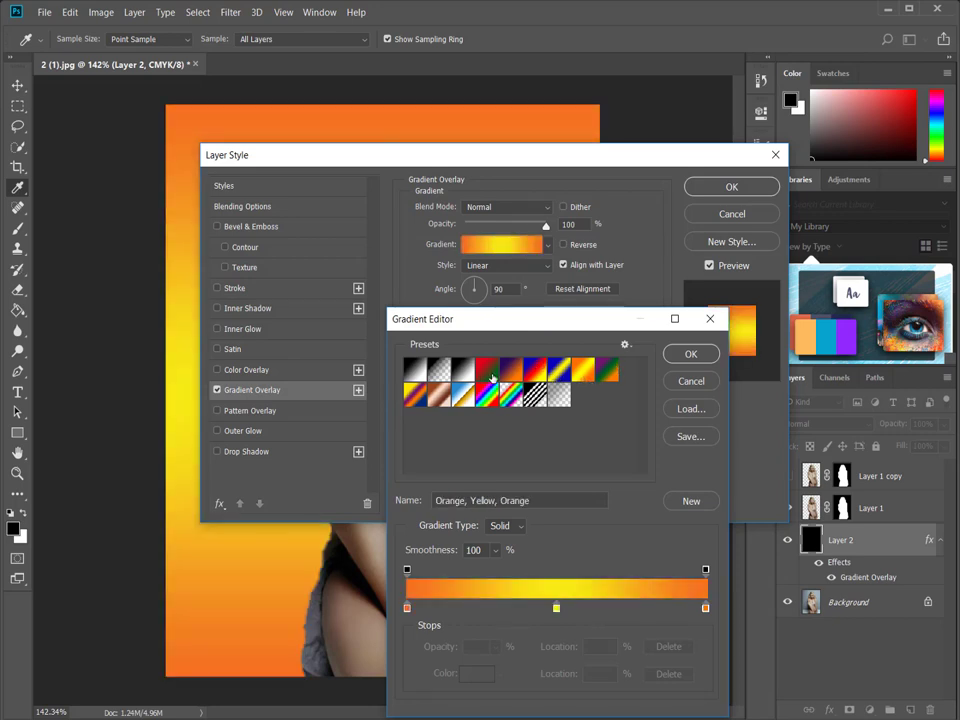
pyautogui.click(538, 370)
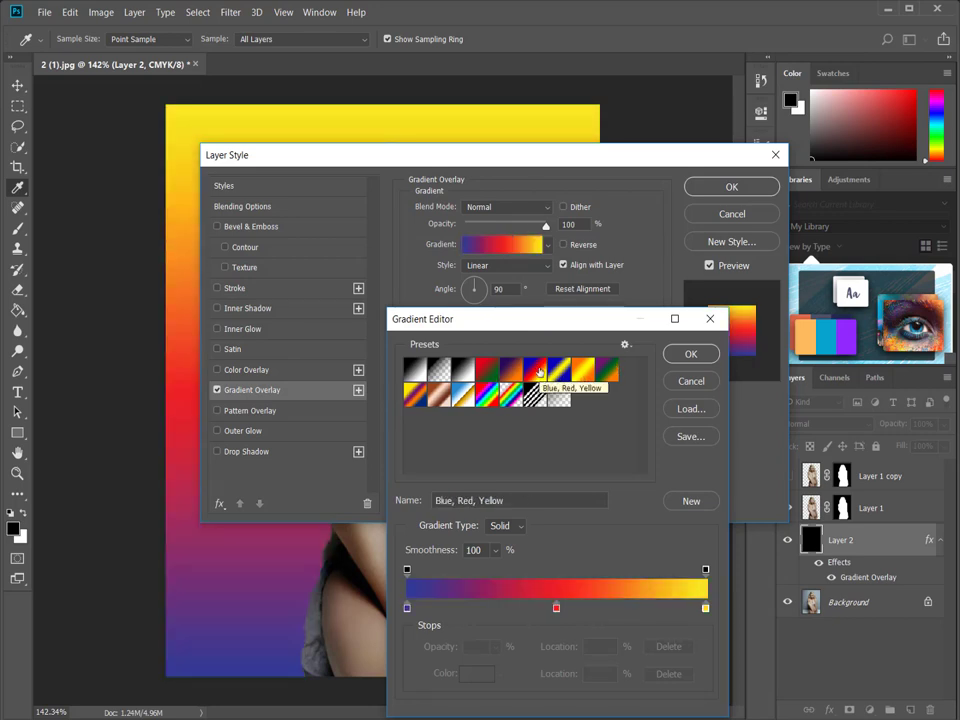
# - Add a blue #006699 colour stop at 22% of the gradient
pyautogui.click(470, 608)
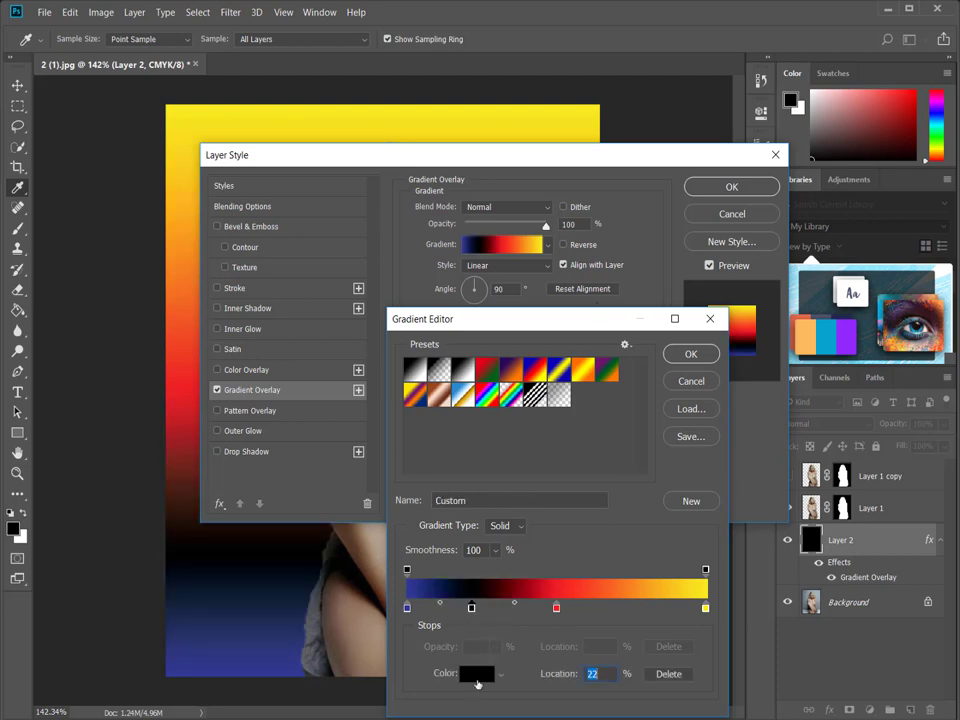
pyautogui.click(477, 676)
pyautogui.click(488, 247)
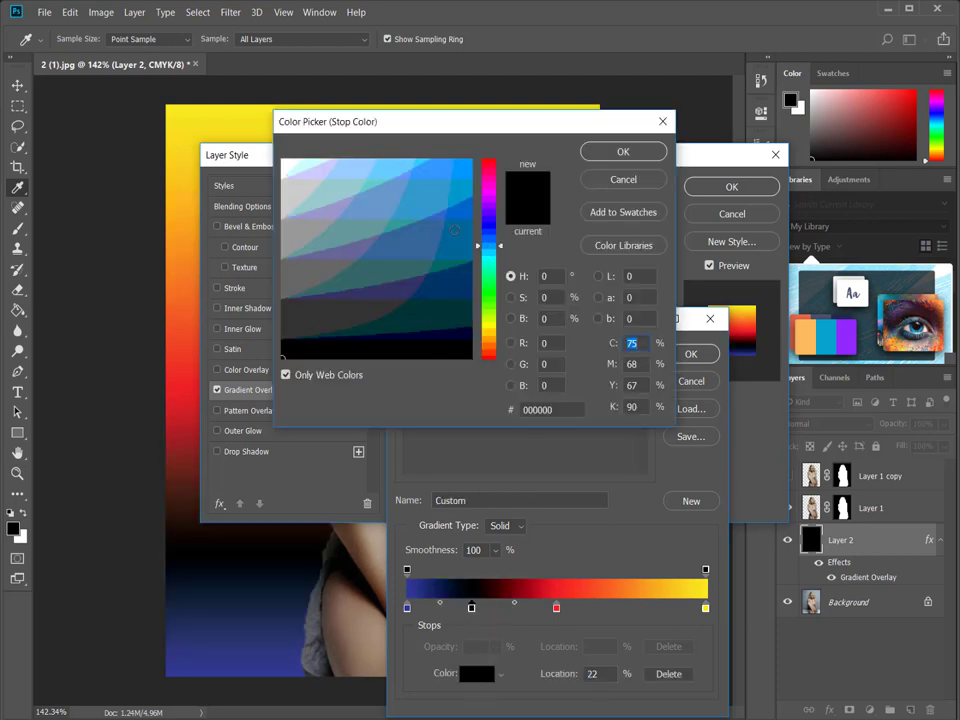
pyautogui.click(453, 231)
pyautogui.click(623, 151)
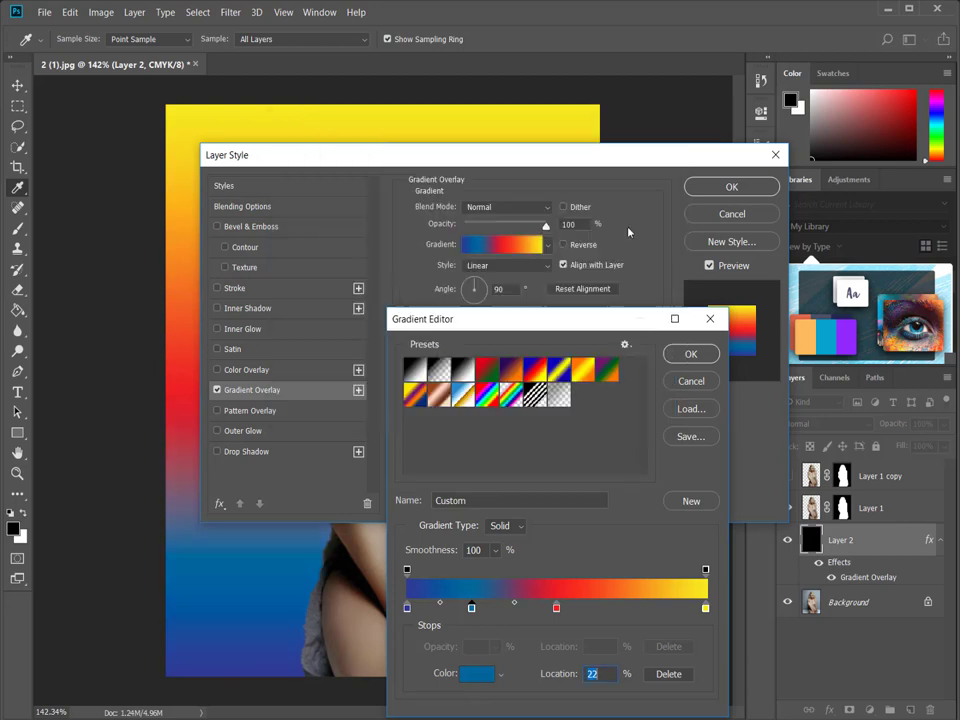
# - Add an olive #999933 stop at 80% and apply the gradient overlay
pyautogui.click(645, 607)
pyautogui.click(645, 611)
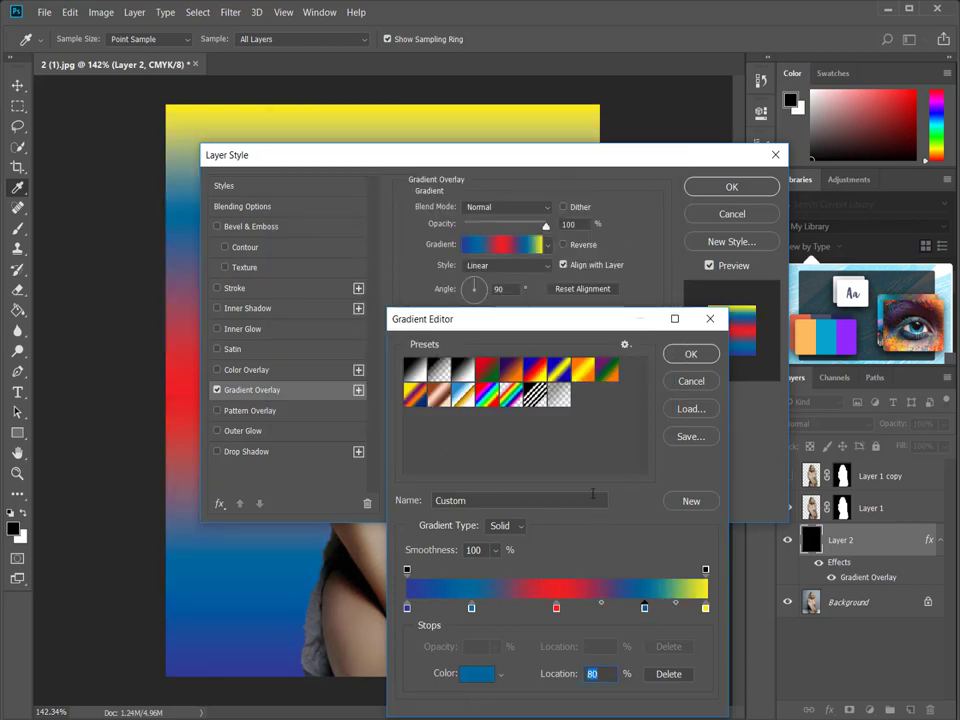
pyautogui.doubleClick(645, 609)
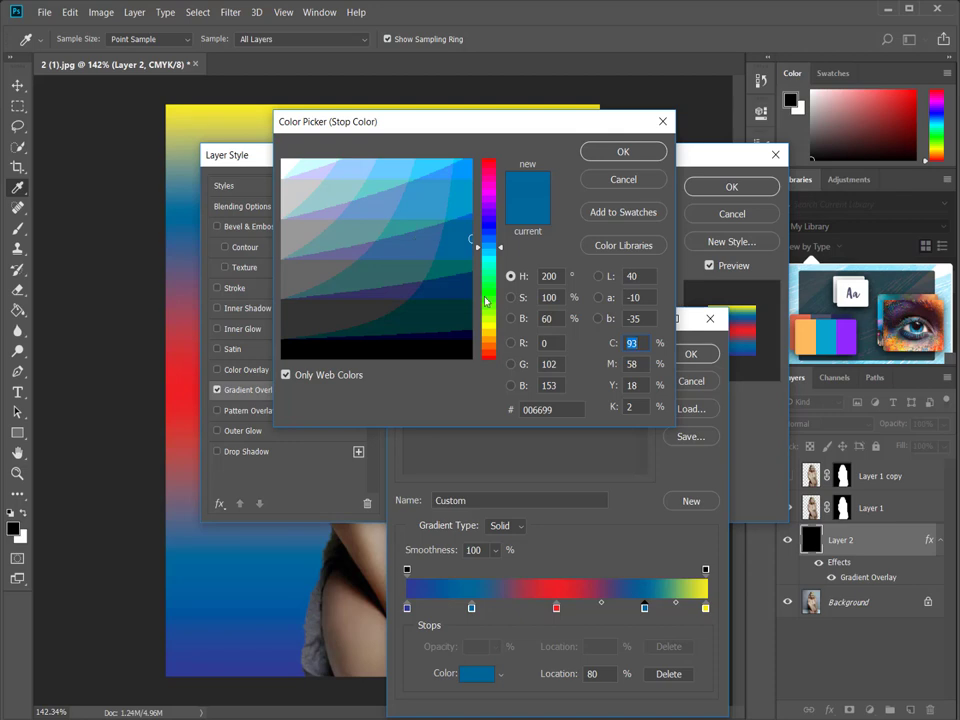
pyautogui.moveTo(485, 300); pyautogui.dragTo(485, 320)
pyautogui.click(426, 228)
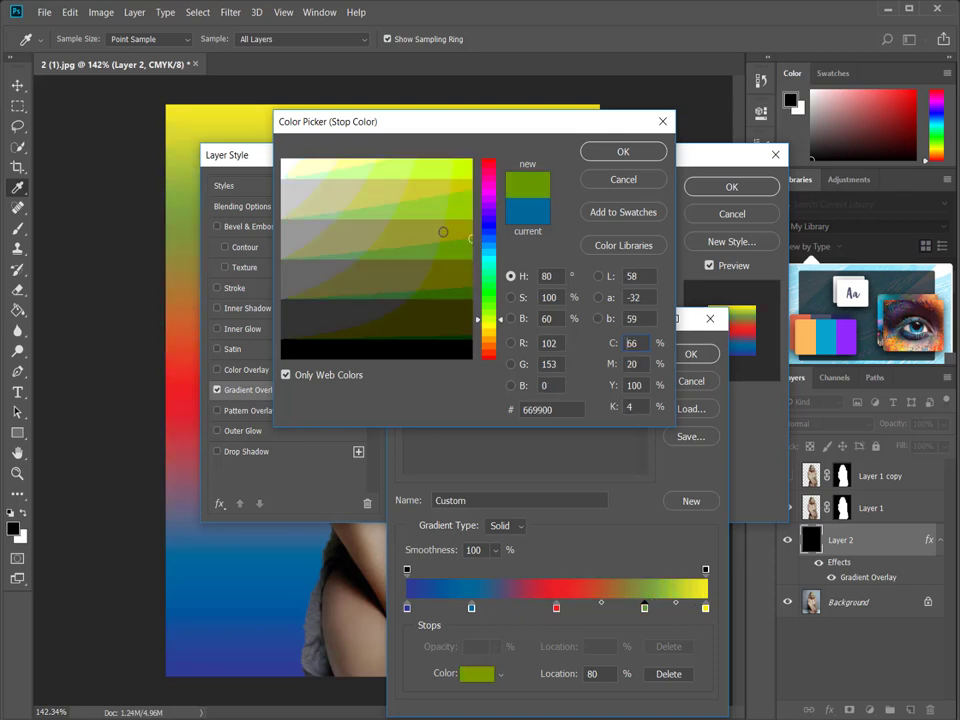
pyautogui.click(625, 150)
pyautogui.click(688, 354)
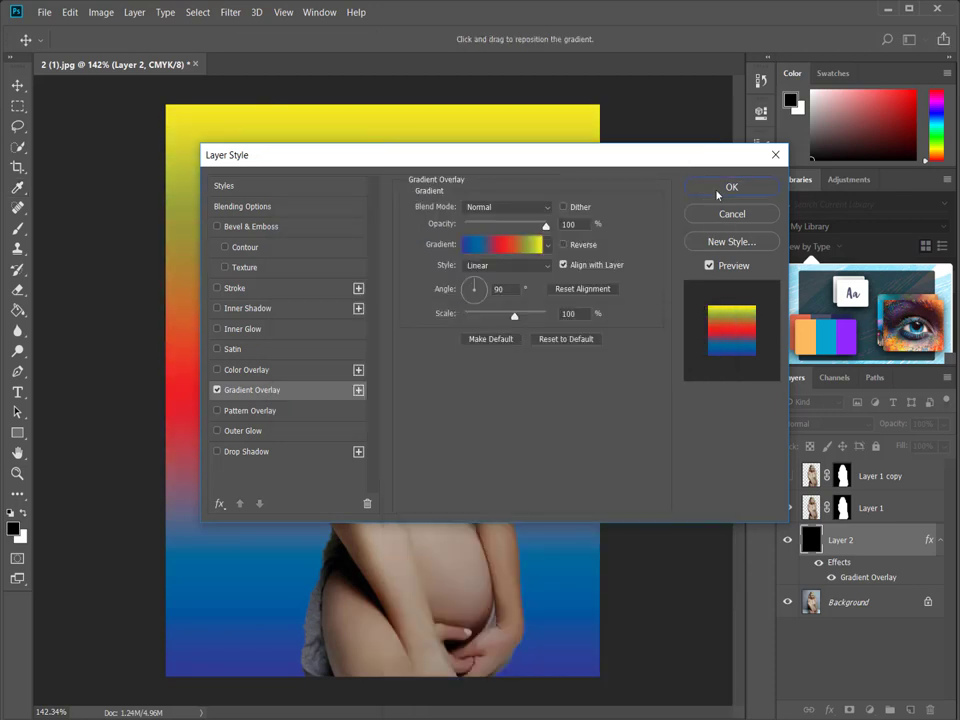
pyautogui.click(717, 194)
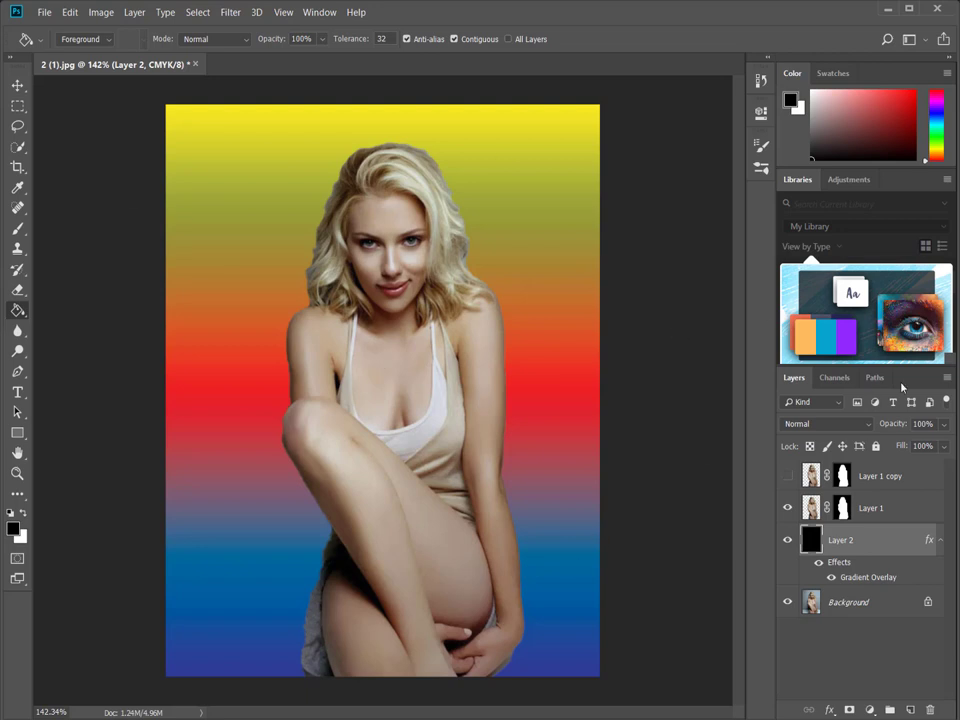
# - With Layer 1 active, load the woman's outline from its mask and list adjustment layers
pyautogui.click(900, 507)
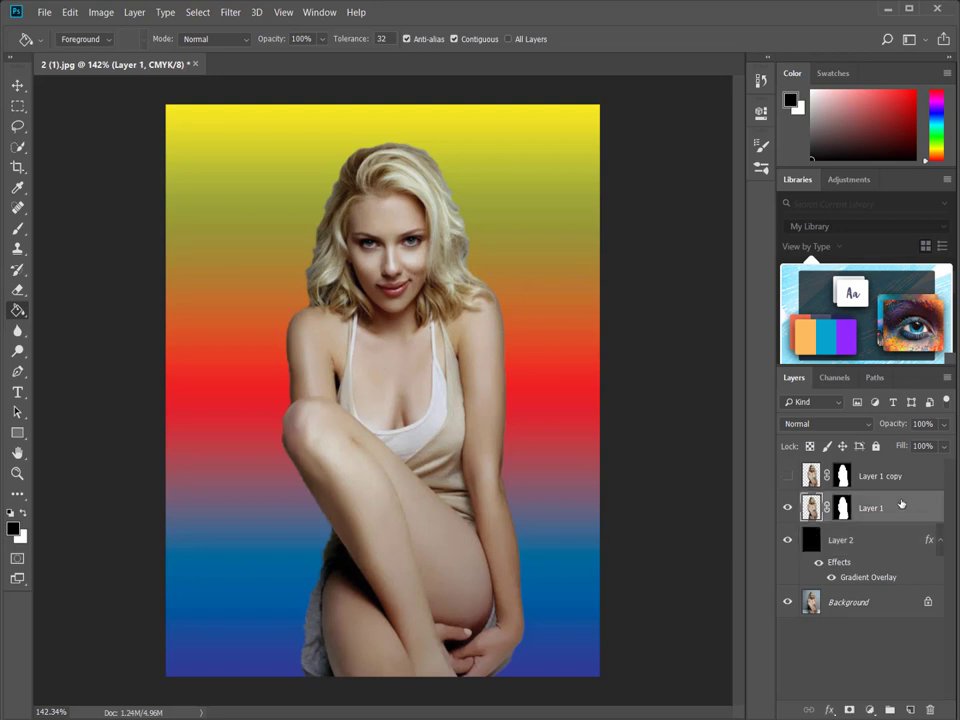
pyautogui.keyDown('ctrl'); pyautogui.click(843, 510); pyautogui.keyUp('ctrl')
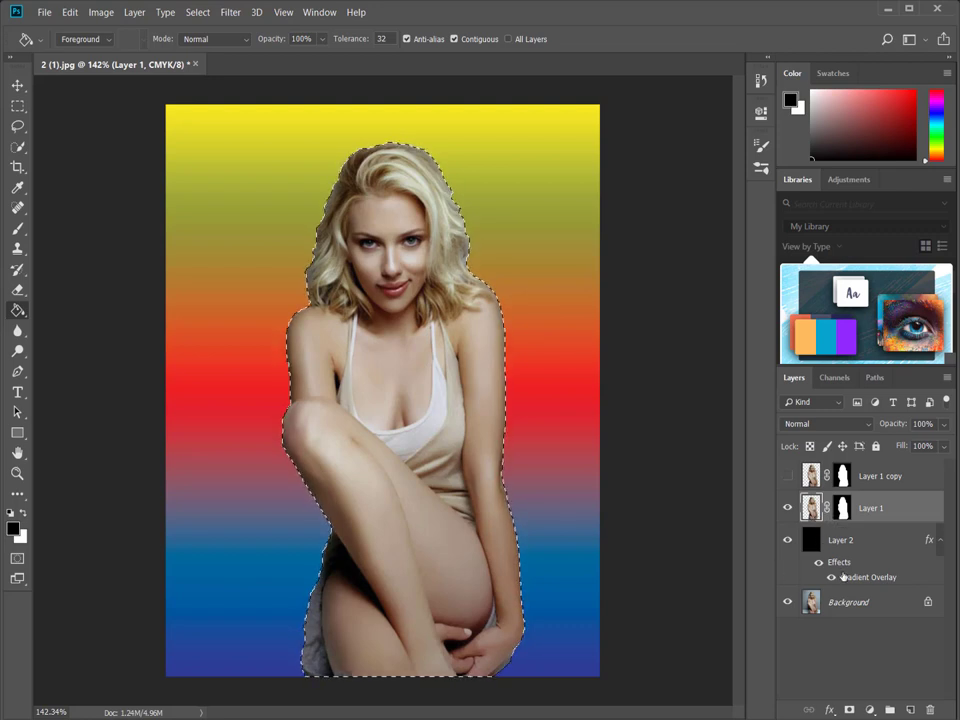
pyautogui.click(868, 709)
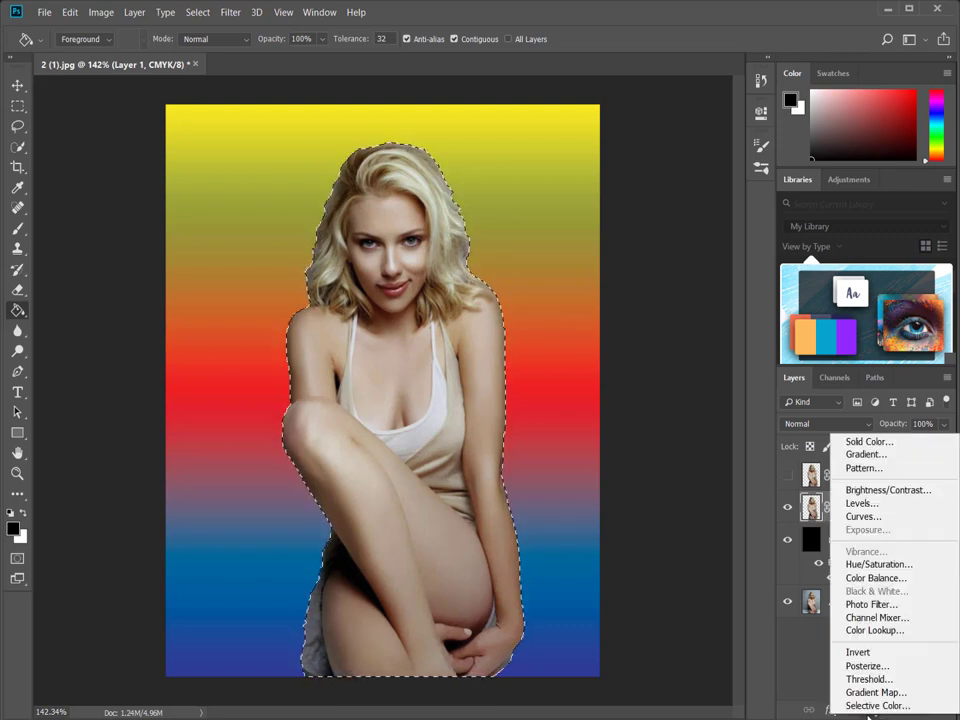
# - Add a Gradient Map adjustment using the Blue, Yellow, Blue gradient preset
pyautogui.click(873, 693)
pyautogui.click(613, 165)
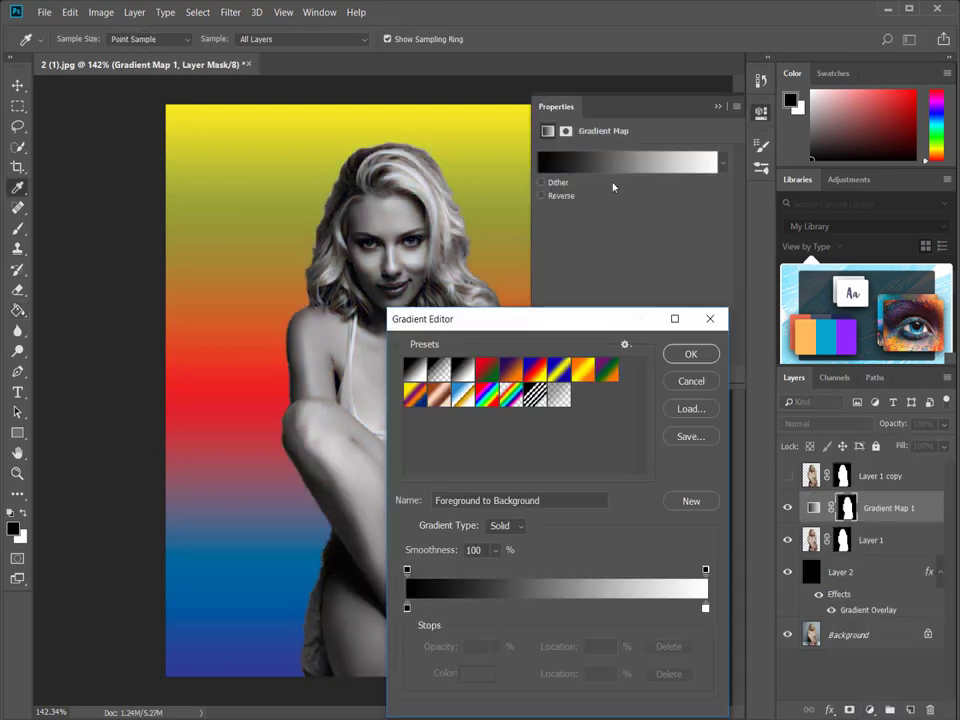
pyautogui.click(559, 370)
pyautogui.moveTo(538, 325); pyautogui.dragTo(738, 327)
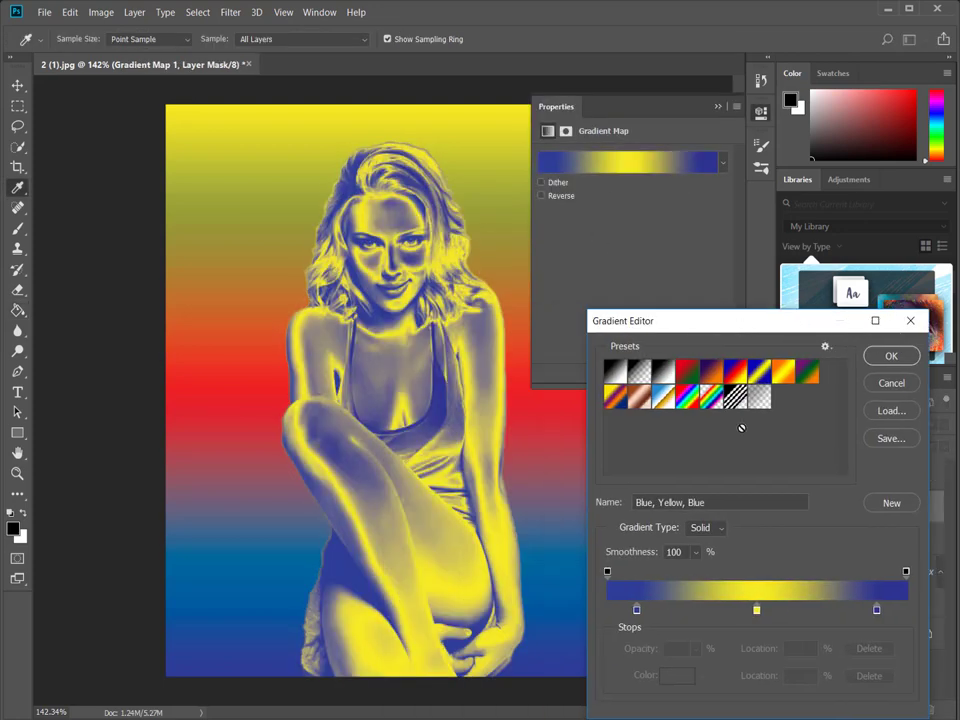
# - Add a tan #cc9966 stop at 30% to the gradient map and close Properties
pyautogui.click(698, 610)
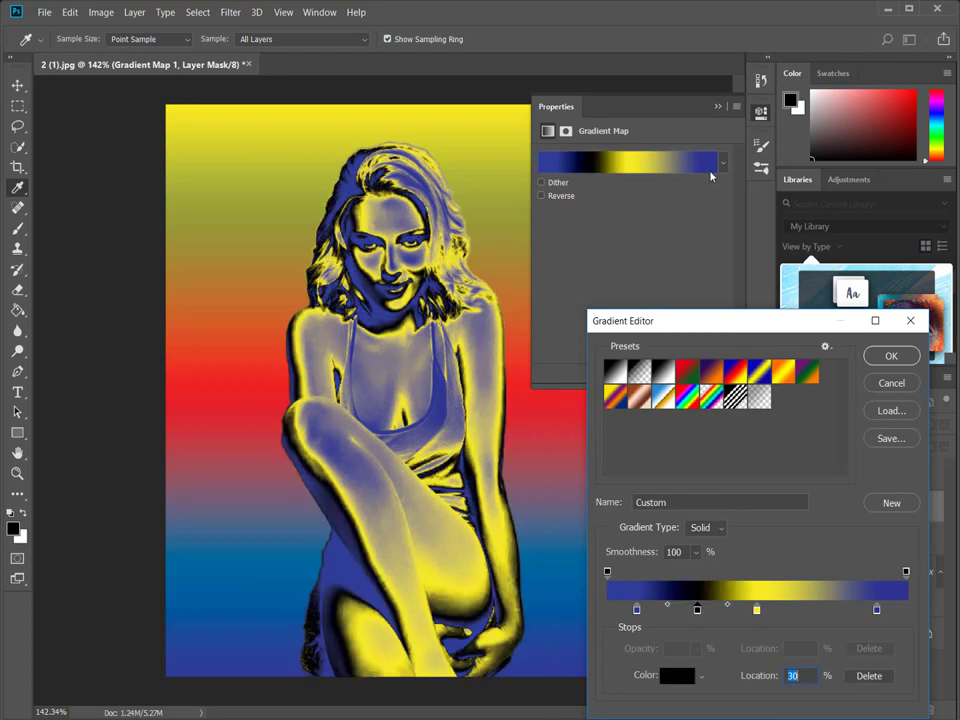
pyautogui.click(680, 672)
pyautogui.moveTo(346, 121); pyautogui.dragTo(542, 42)
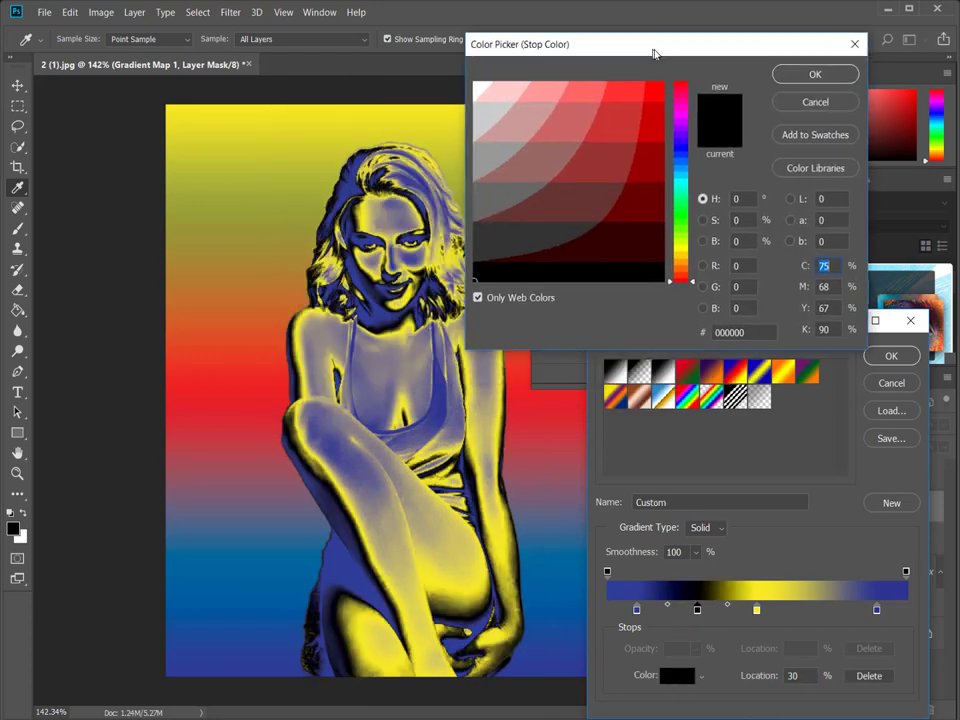
pyautogui.click(654, 122)
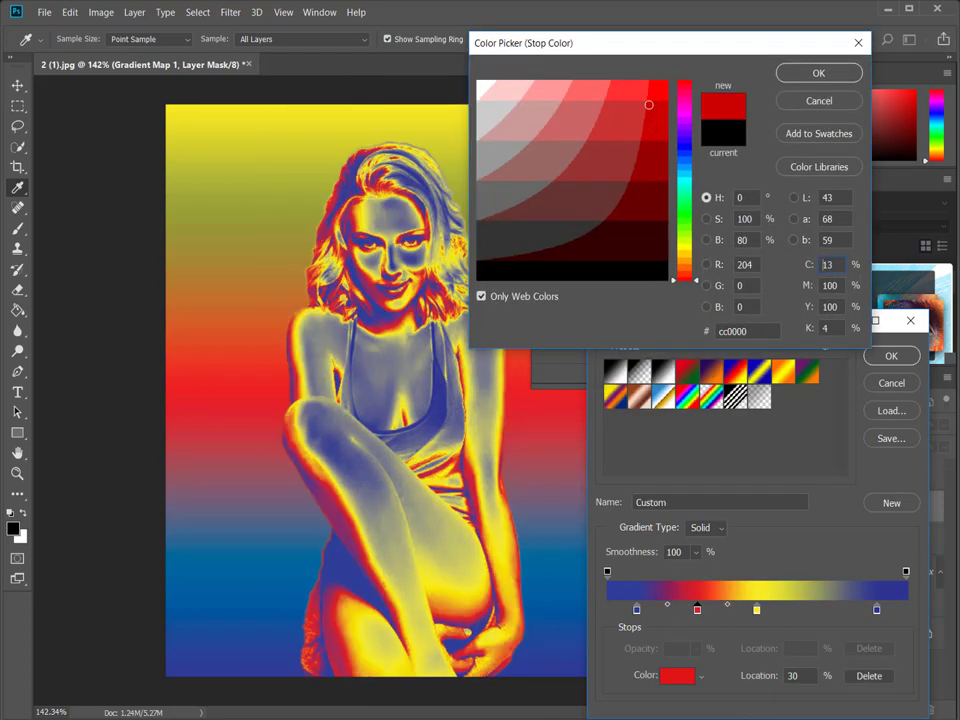
pyautogui.moveTo(655, 110)
pyautogui.mouseDown()
pyautogui.moveTo(582, 126)
pyautogui.moveTo(561, 99)
pyautogui.moveTo(577, 183)
pyautogui.moveTo(570, 141)
pyautogui.moveTo(544, 137)
pyautogui.mouseUp()
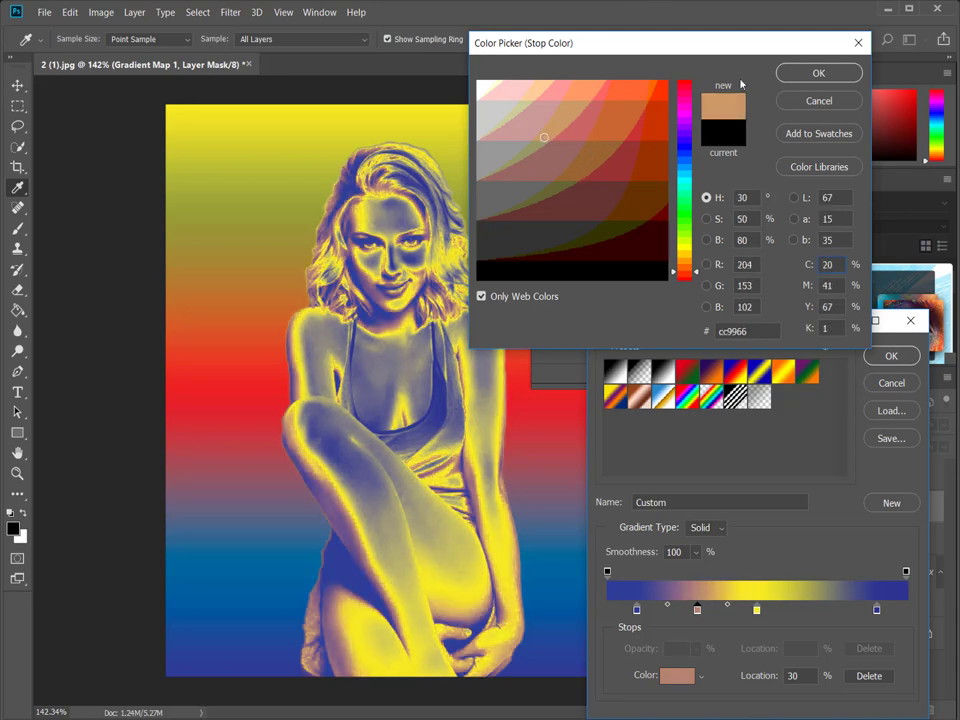
pyautogui.click(822, 70)
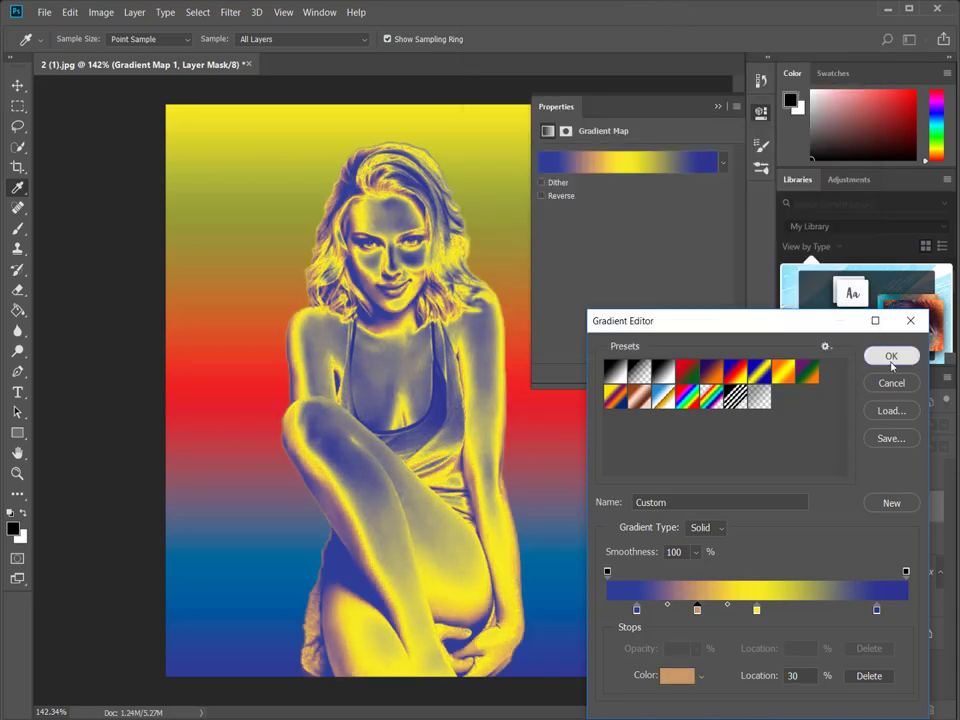
pyautogui.click(889, 356)
pyautogui.click(716, 106)
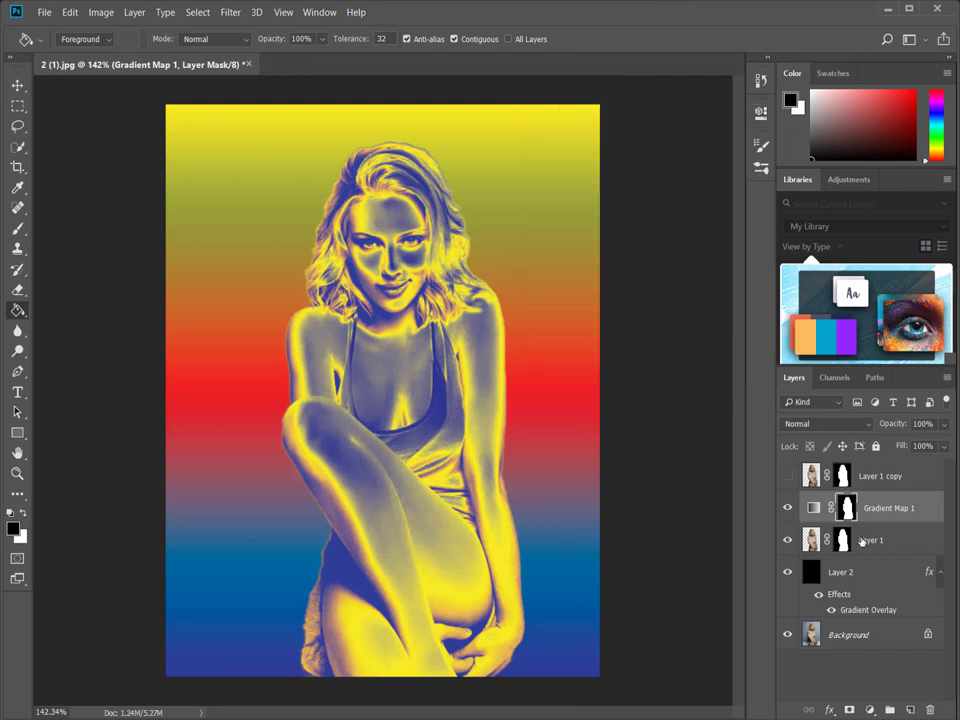
# - Clip Gradient Map 1 to Layer 1, group them as Group 1, and duplicate the group
pyautogui.click(811, 508)
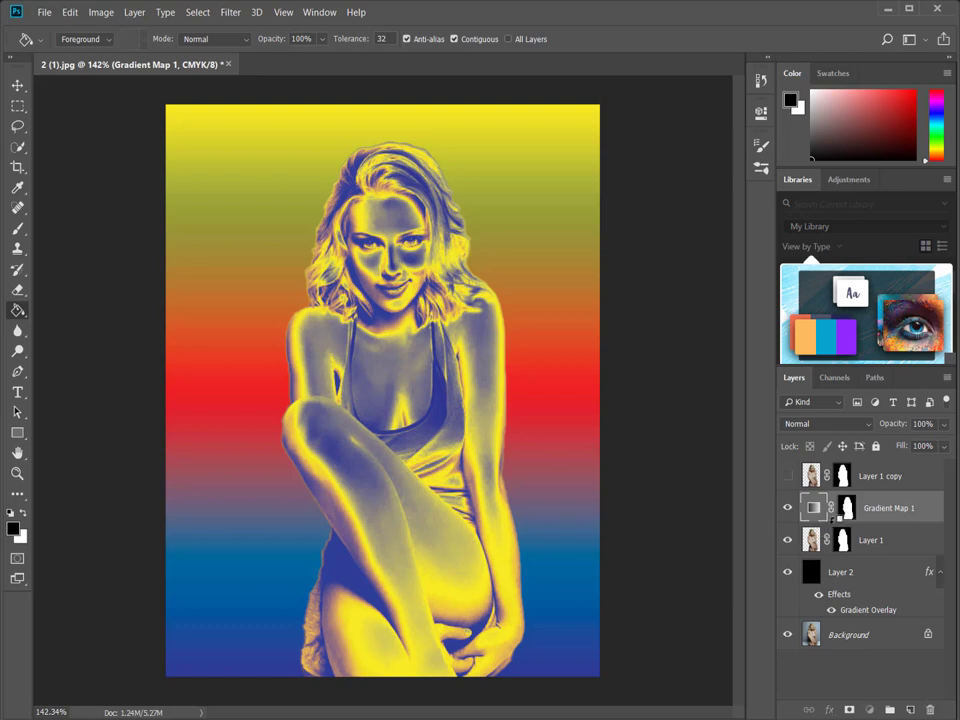
pyautogui.keyDown('alt'); pyautogui.click(830, 516); pyautogui.keyUp('alt')
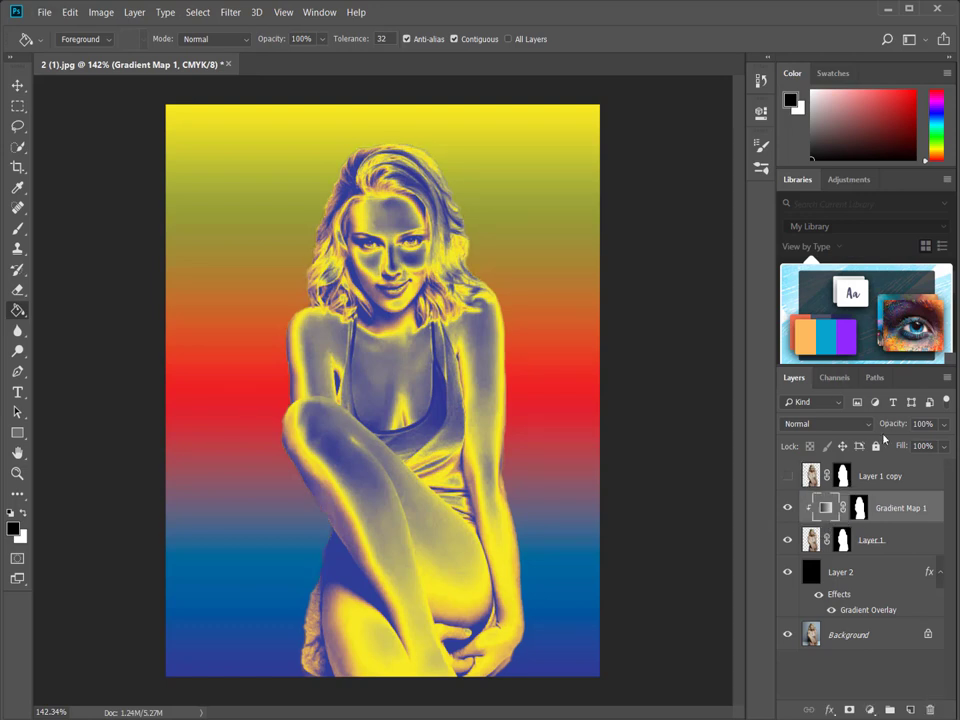
pyautogui.keyDown('shift'); pyautogui.click(902, 546); pyautogui.keyUp('shift')
pyautogui.hotkey('ctrl', 'g')
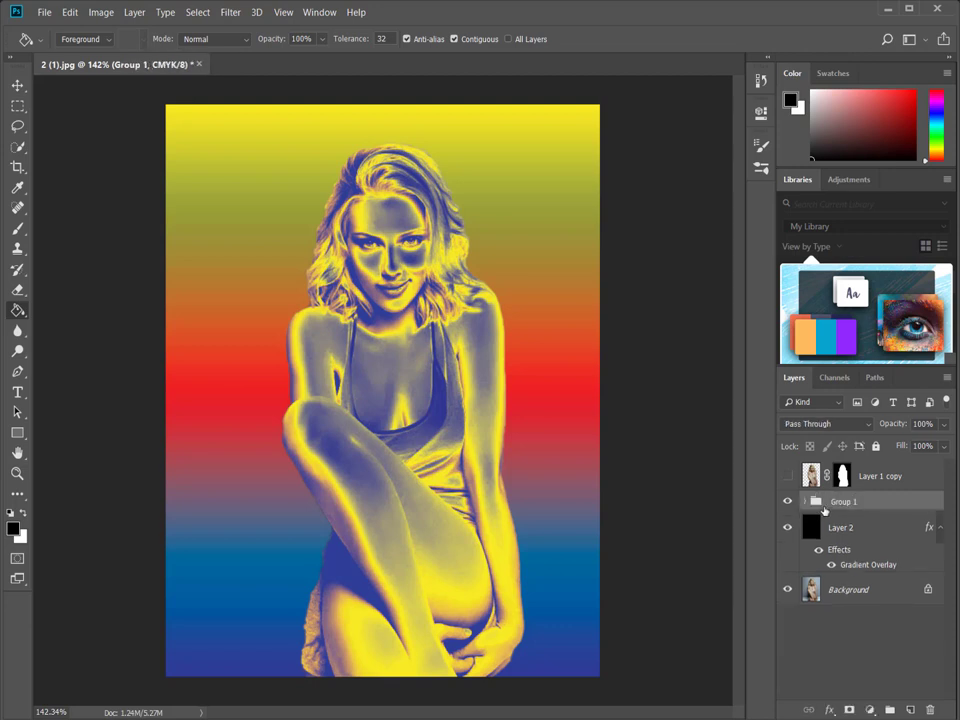
pyautogui.hotkey('ctrl', 'j')
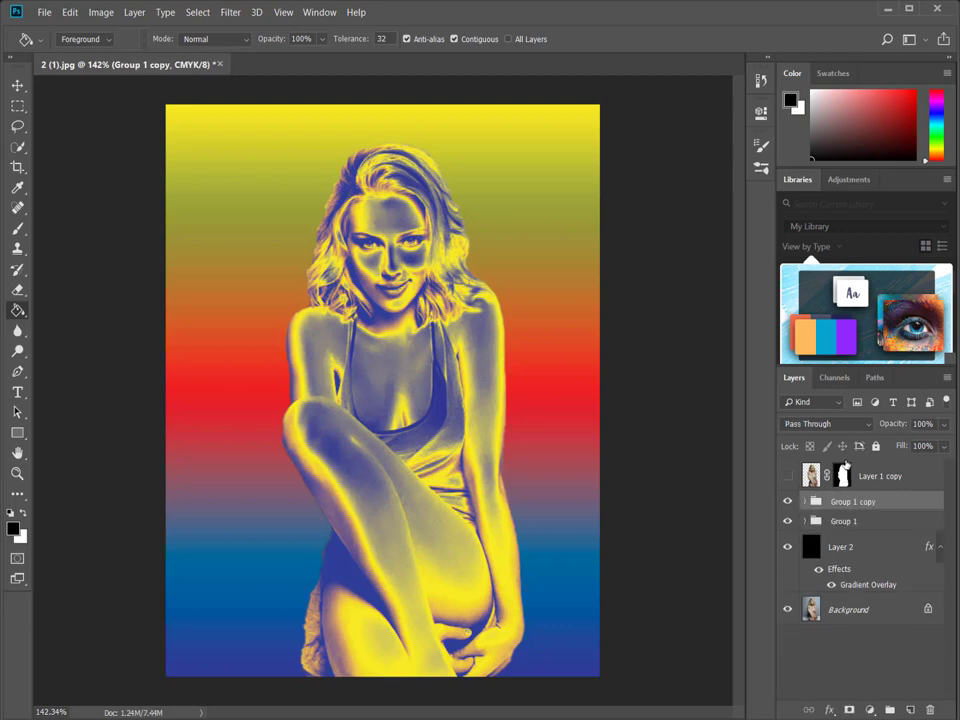
# - Set Group 1 copy's blend mode to Overlay and select Group 1
pyautogui.click(806, 502)
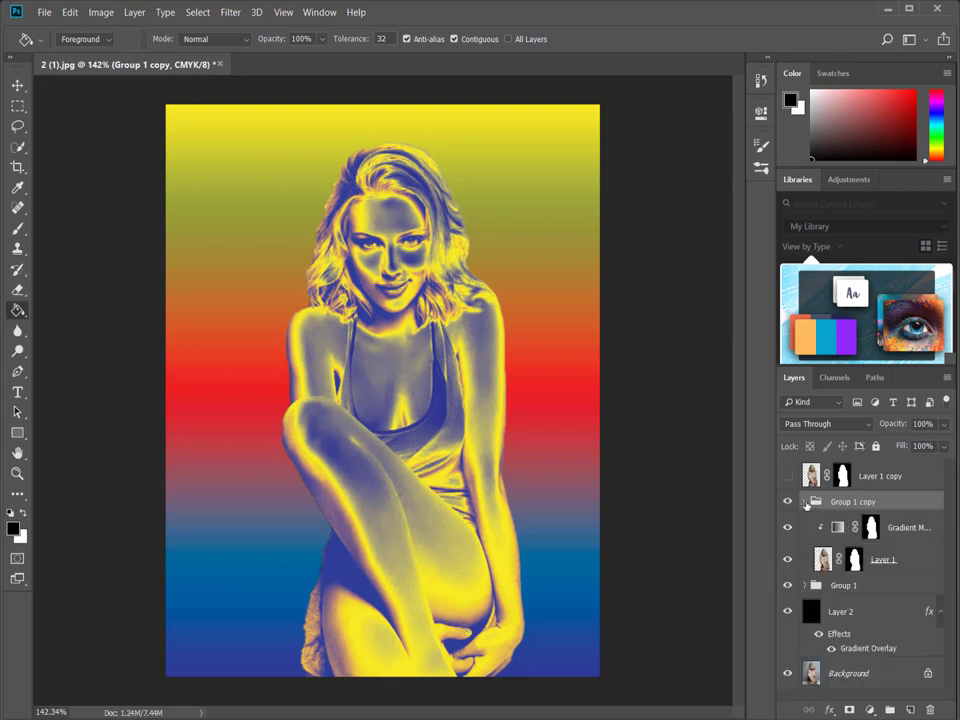
pyautogui.click(806, 502)
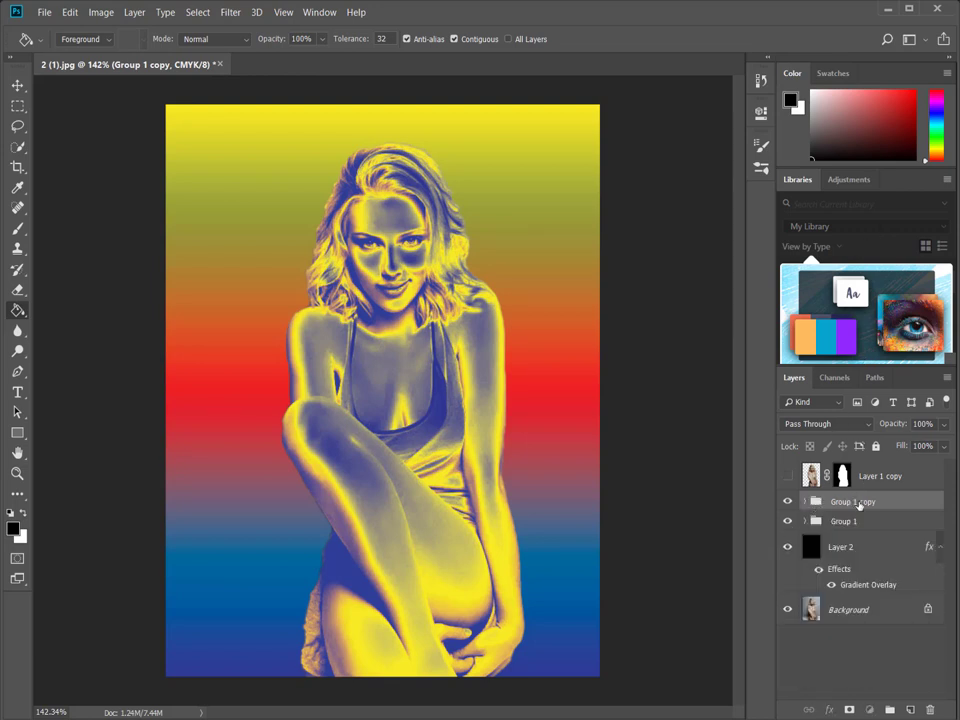
pyautogui.click(811, 425)
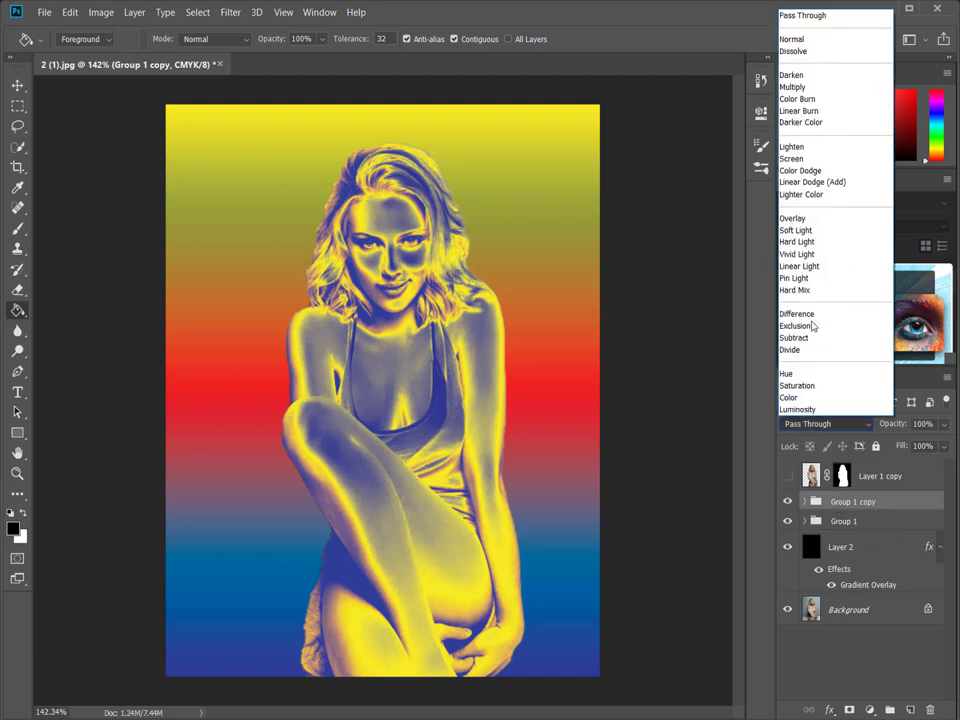
pyautogui.click(799, 217)
pyautogui.click(843, 521)
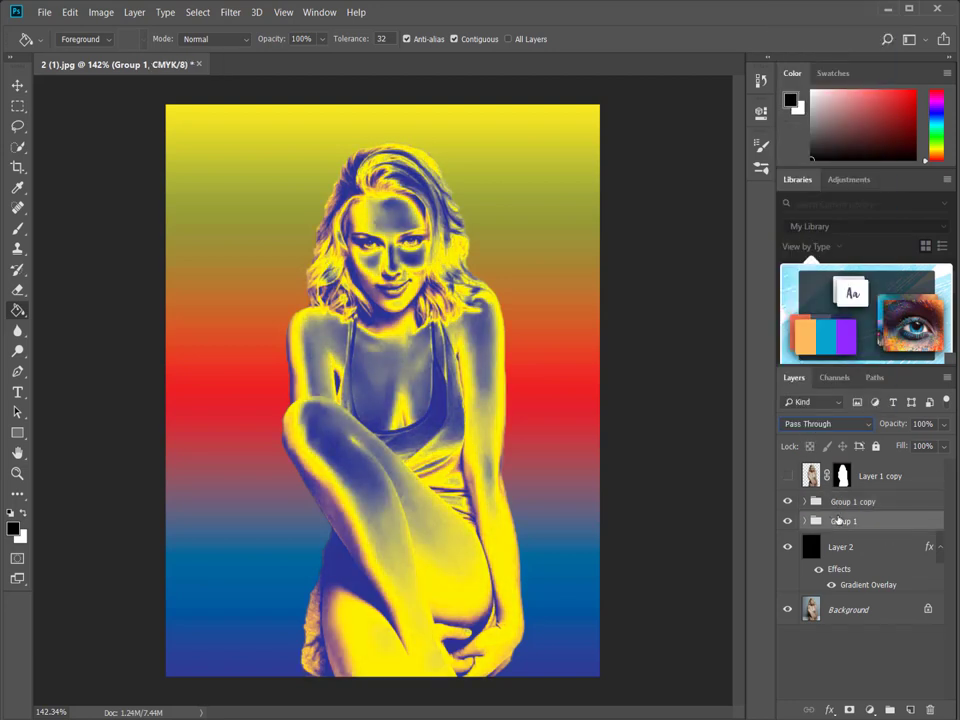
pyautogui.click(822, 424)
# - Set Group 1 to Overlay and nudge Group 1 copy a few pixels left
pyautogui.click(797, 219)
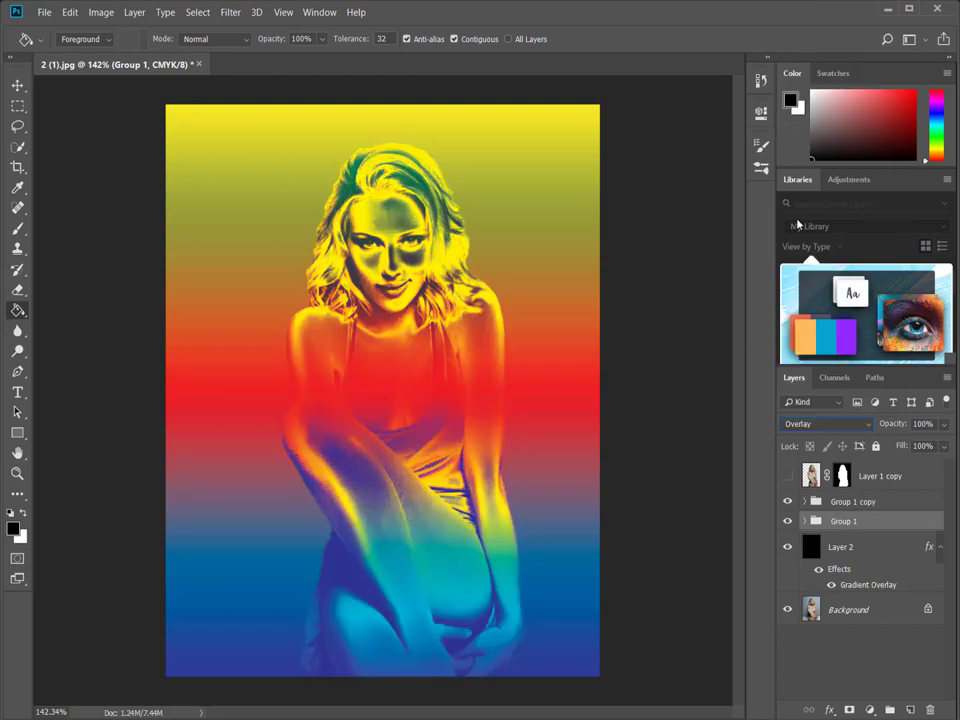
pyautogui.click(833, 508)
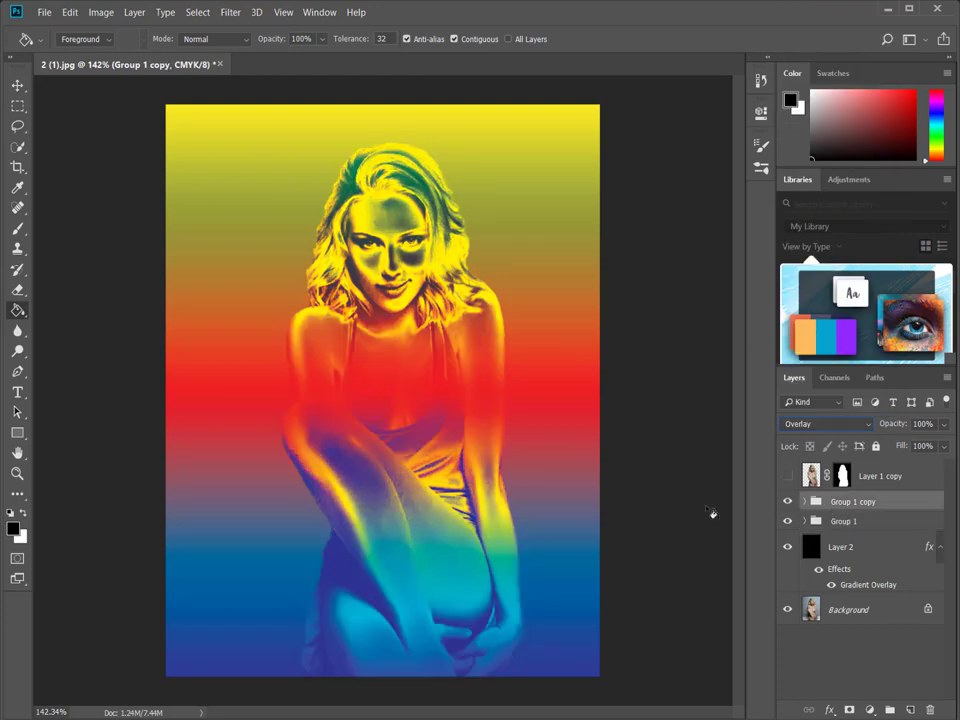
pyautogui.press('v')
pyautogui.hotkey('ctrl', 't')
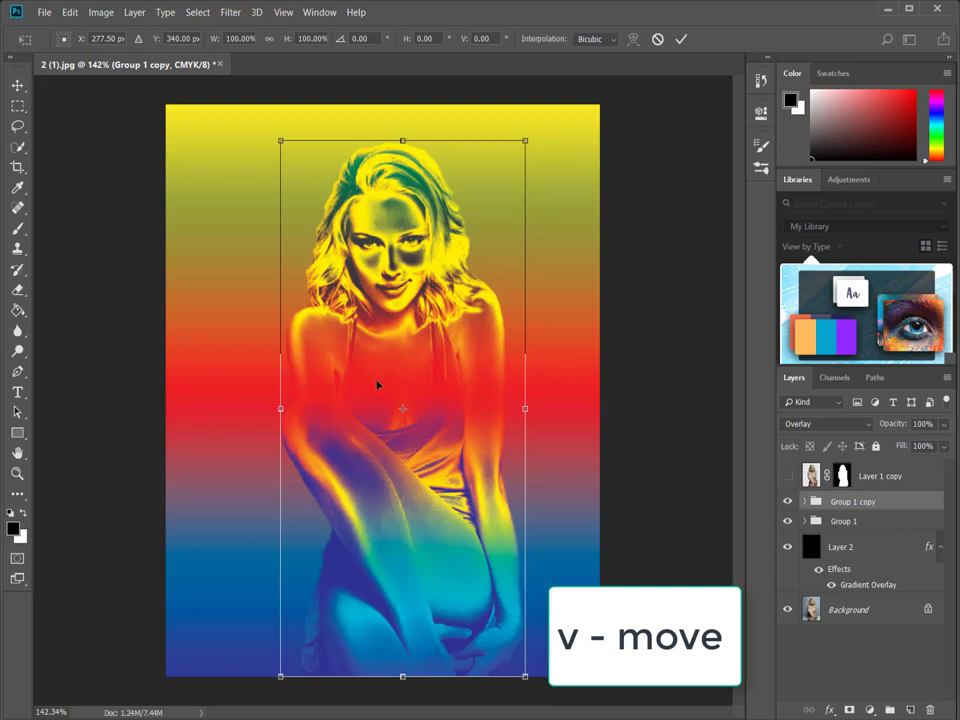
pyautogui.press('Left')
pyautogui.press('Left')
pyautogui.press('Left')
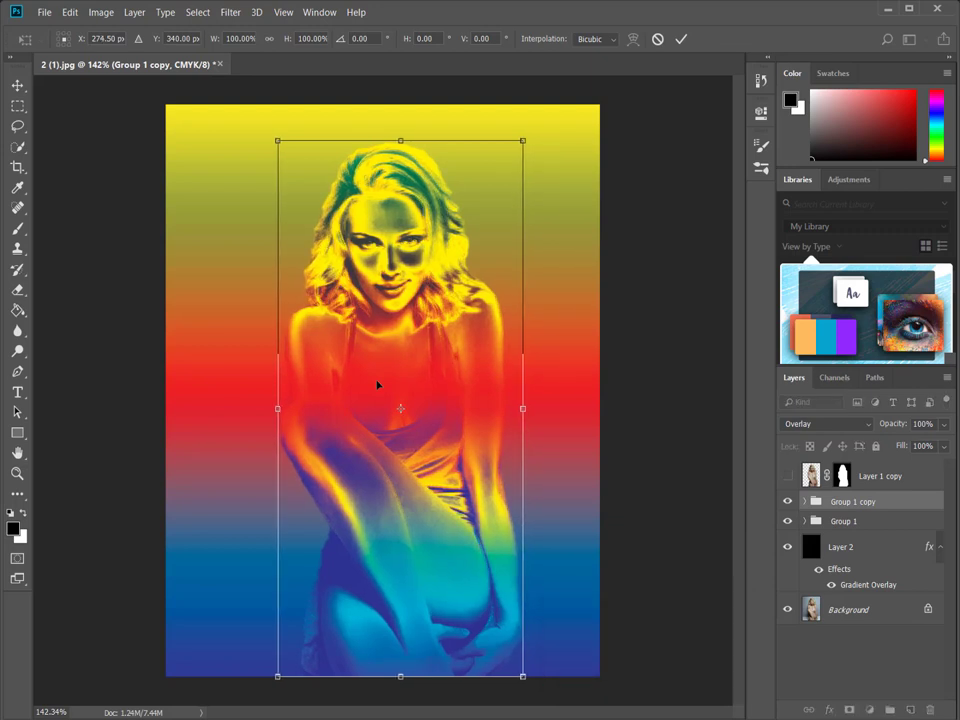
pyautogui.press('Left')
pyautogui.press('Left')
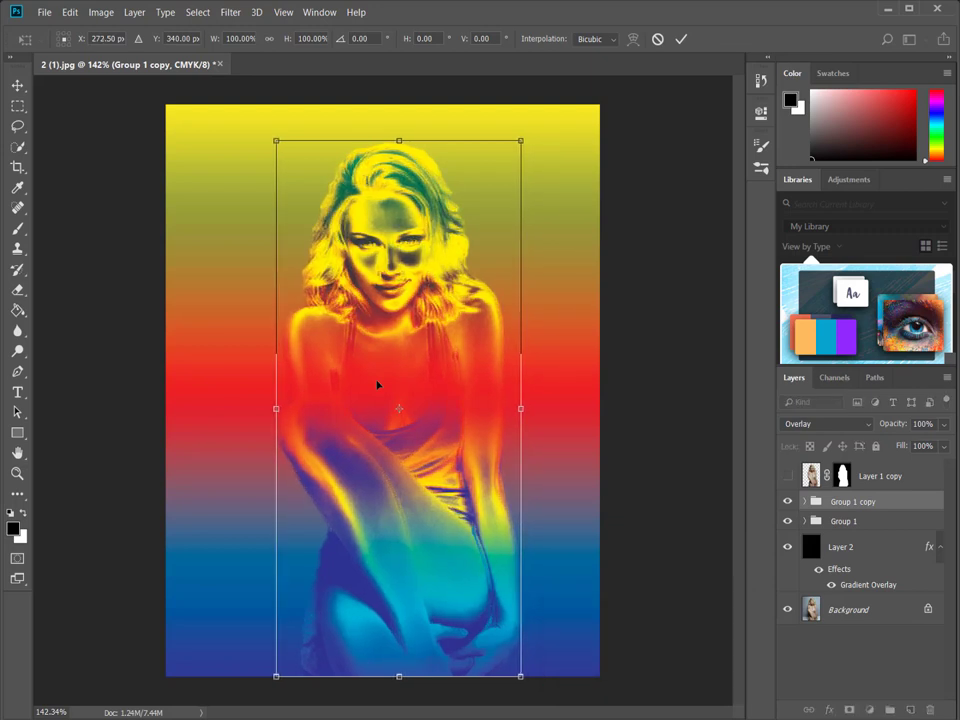
pyautogui.click(681, 39)
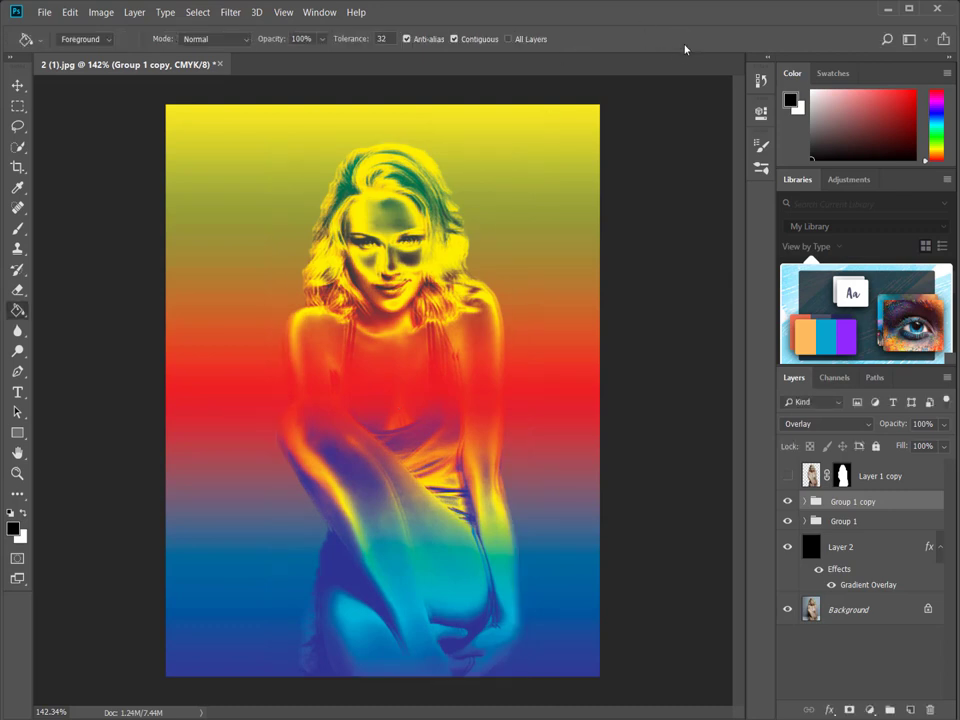
# - Shift Group 1 3 px to the right
pyautogui.click(828, 525)
pyautogui.hotkey('ctrl', 't')
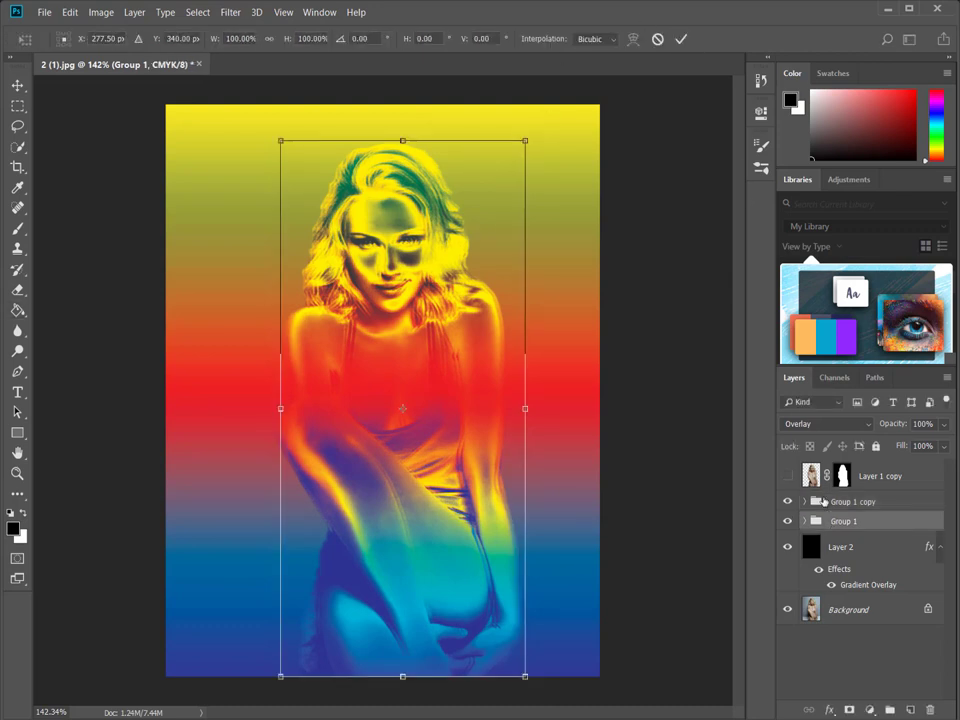
pyautogui.press('Right')
pyautogui.press('Right')
pyautogui.press('Right')
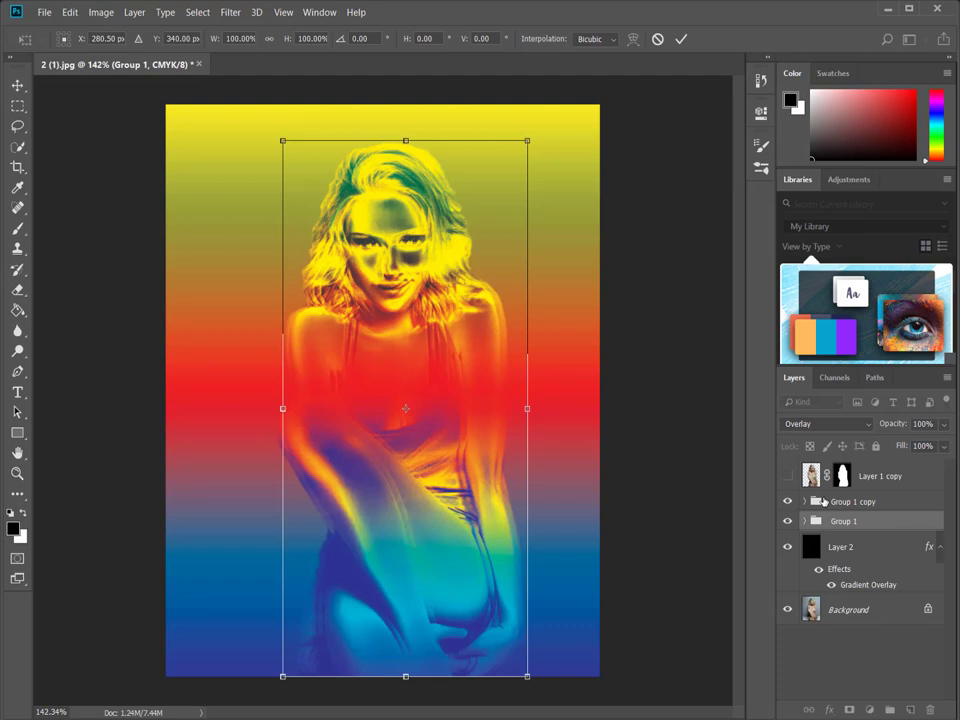
pyautogui.click(680, 40)
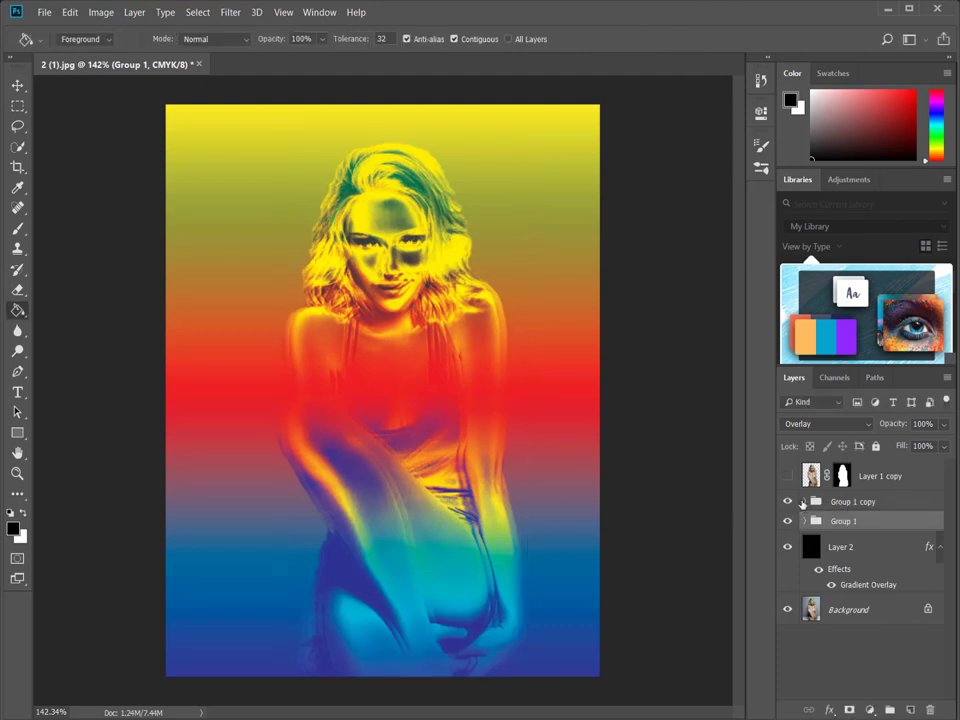
pyautogui.click(802, 502)
# - Paint white on the top gradient map's mask to restore colour around the eyes
pyautogui.click(804, 585)
pyautogui.scroll(-2, 804, 590)
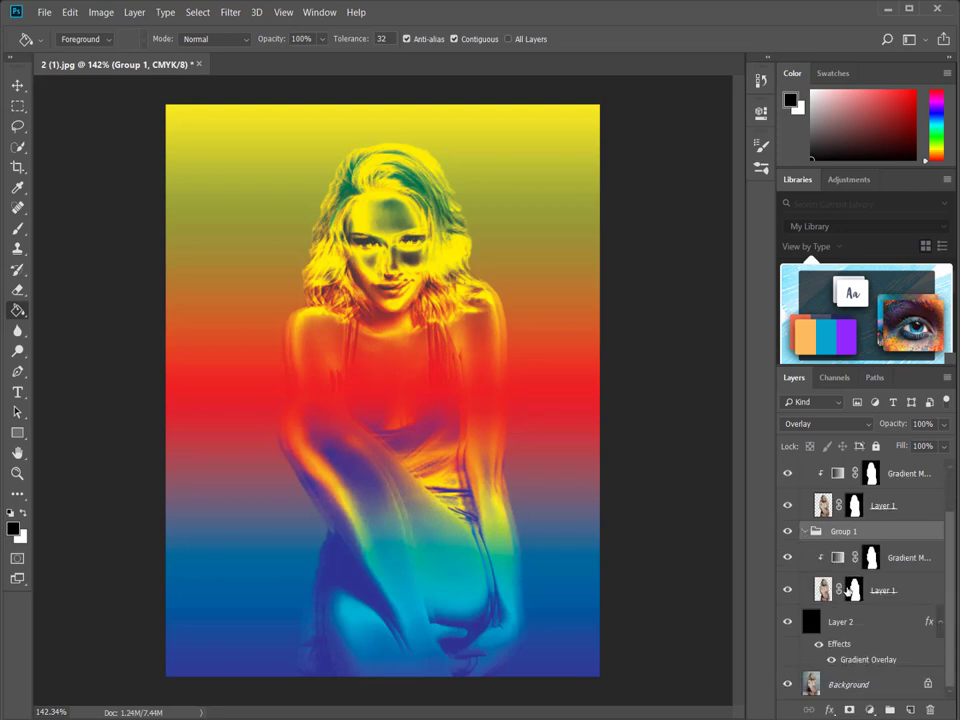
pyautogui.click(853, 570)
pyautogui.press('b')
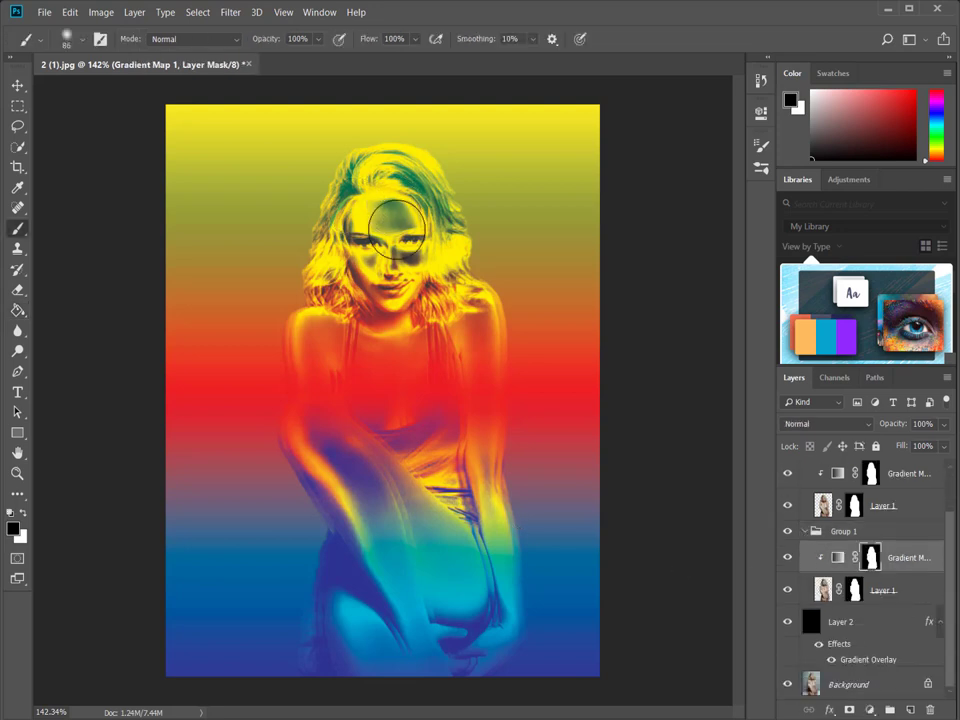
pyautogui.click(866, 474)
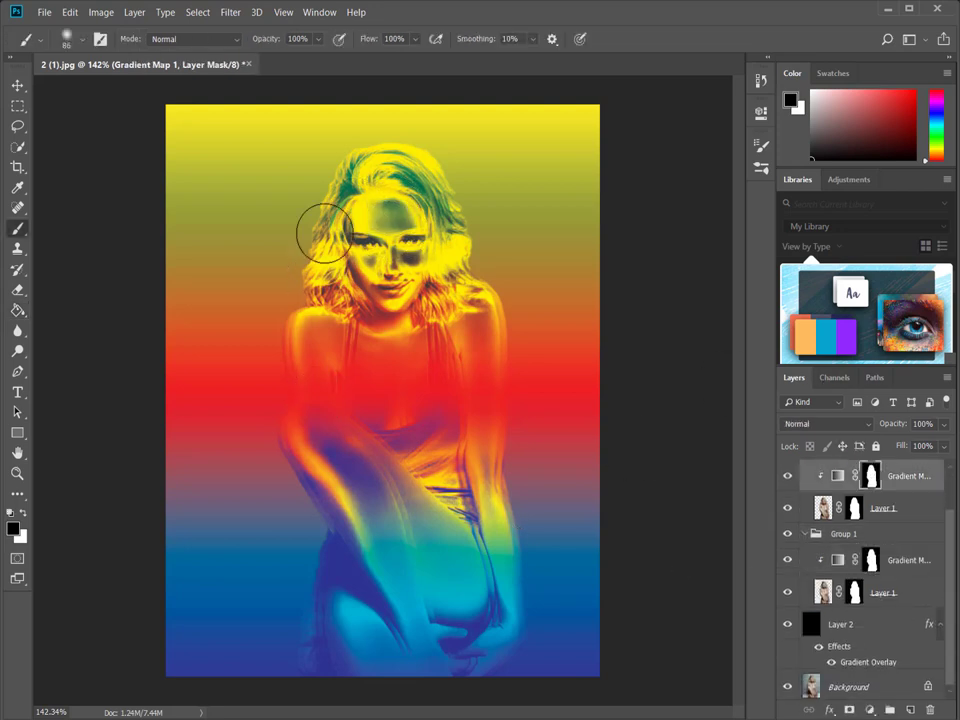
pyautogui.press('x')
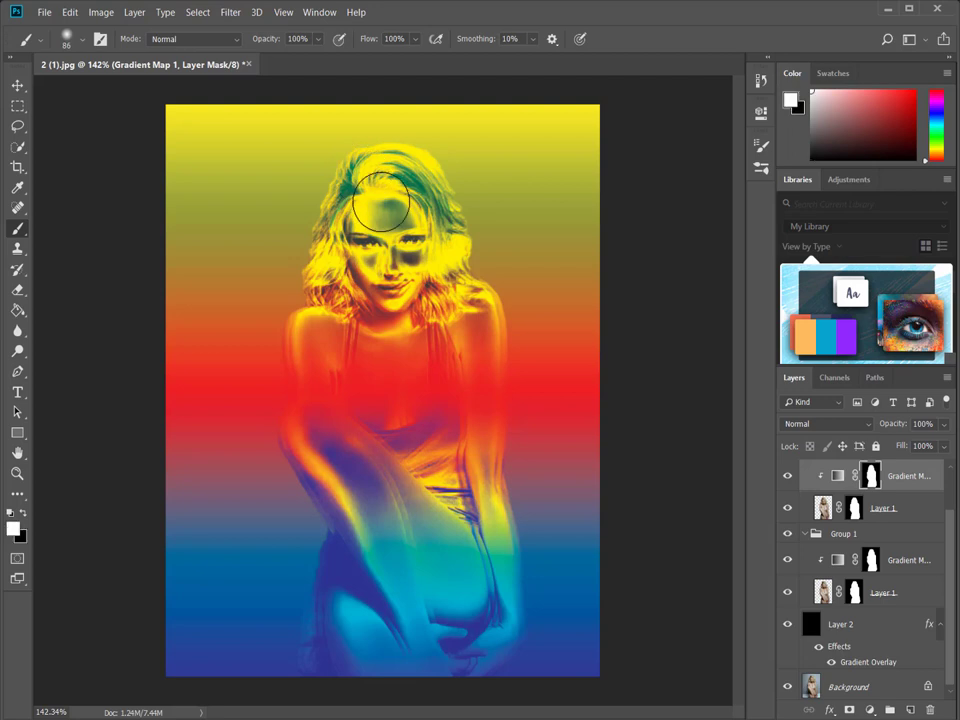
pyautogui.moveTo(381, 240); pyautogui.dragTo(390, 288)
# - Paint black over the face on Group 1's Layer 1 mask
pyautogui.hotkey('alt', '[')
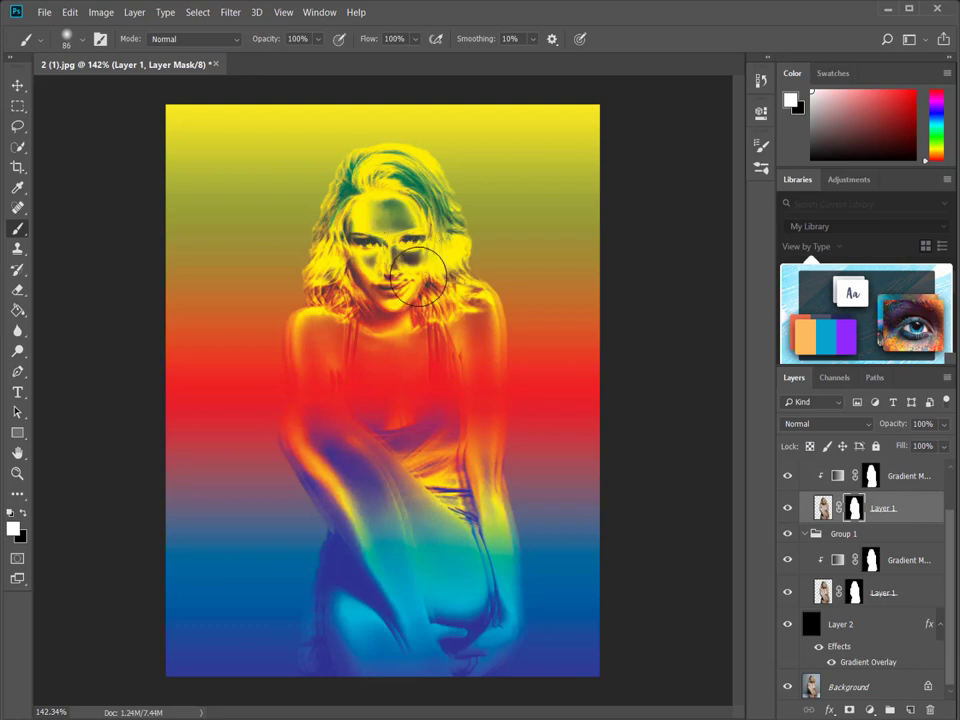
pyautogui.click(868, 568)
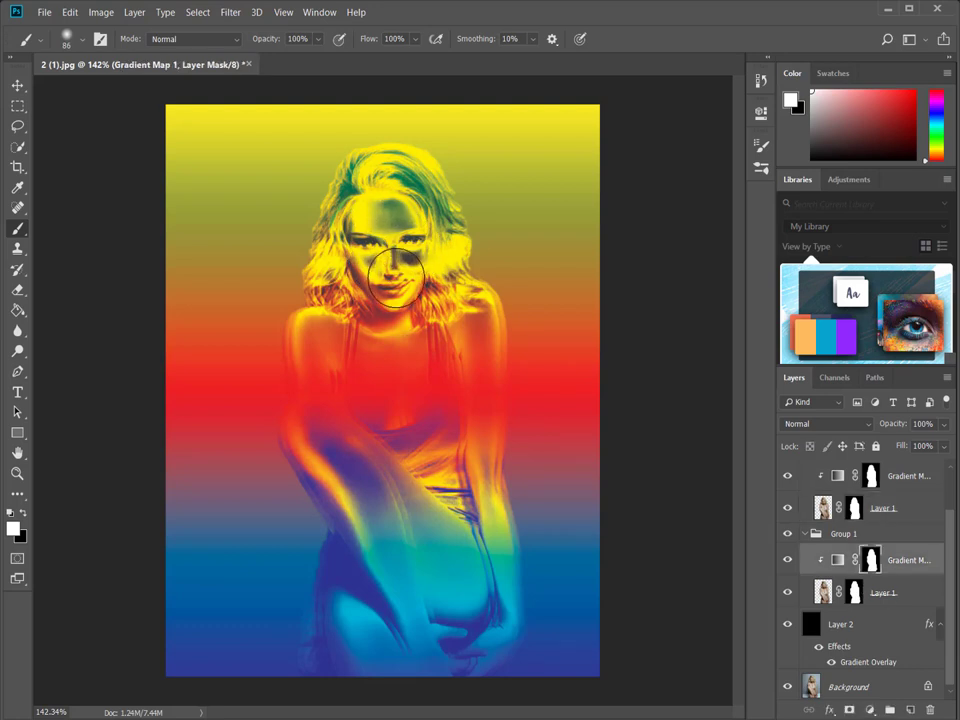
pyautogui.hotkey('alt', '[')
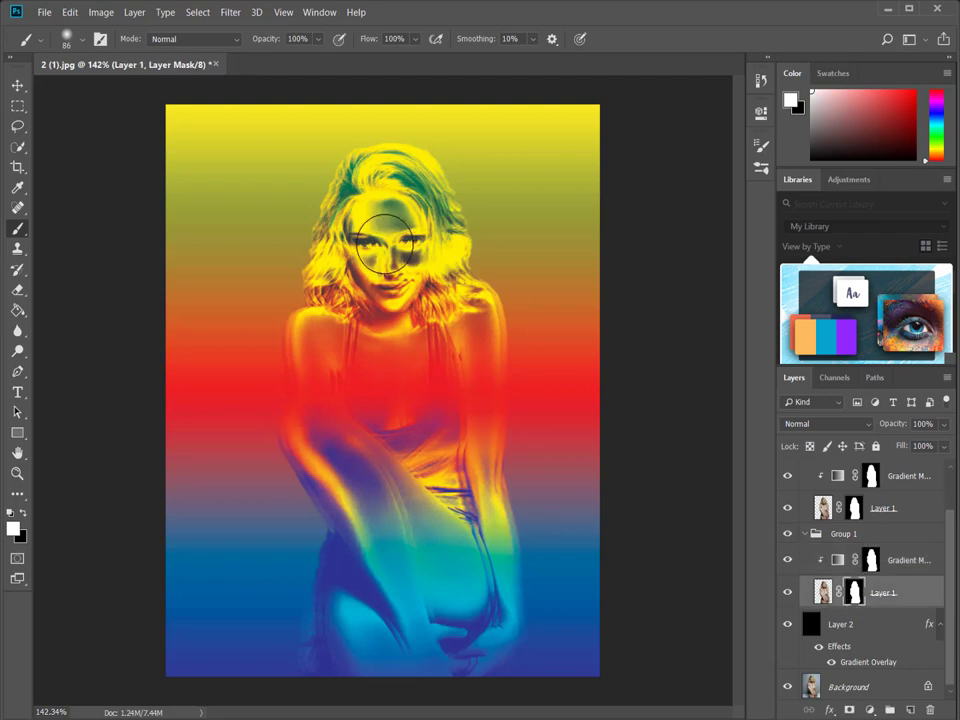
pyautogui.press('x')
pyautogui.moveTo(385, 244); pyautogui.dragTo(375, 262)
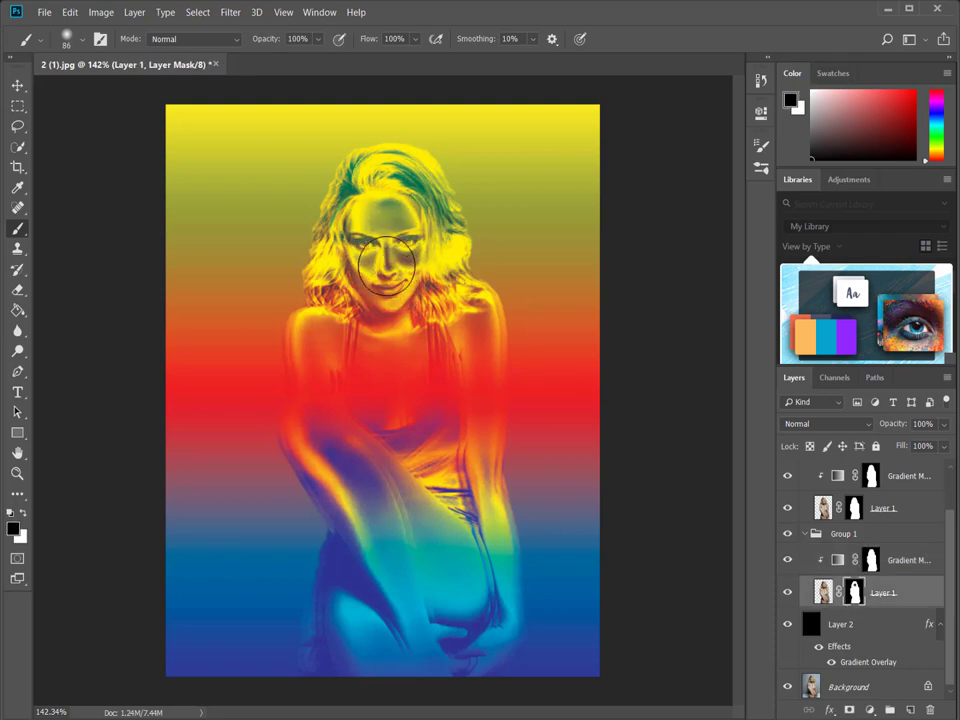
pyautogui.hotkey('alt', ']')
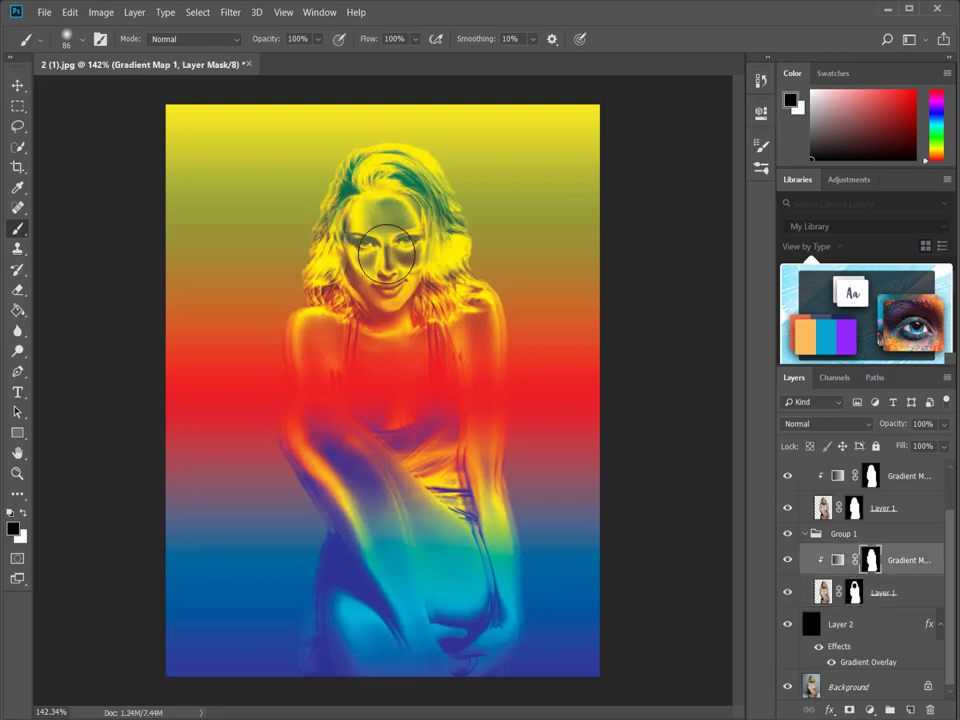
# - Paint the face on the top Layer 1 and gradient map masks, then set brush opacity to 56%
pyautogui.click(853, 510)
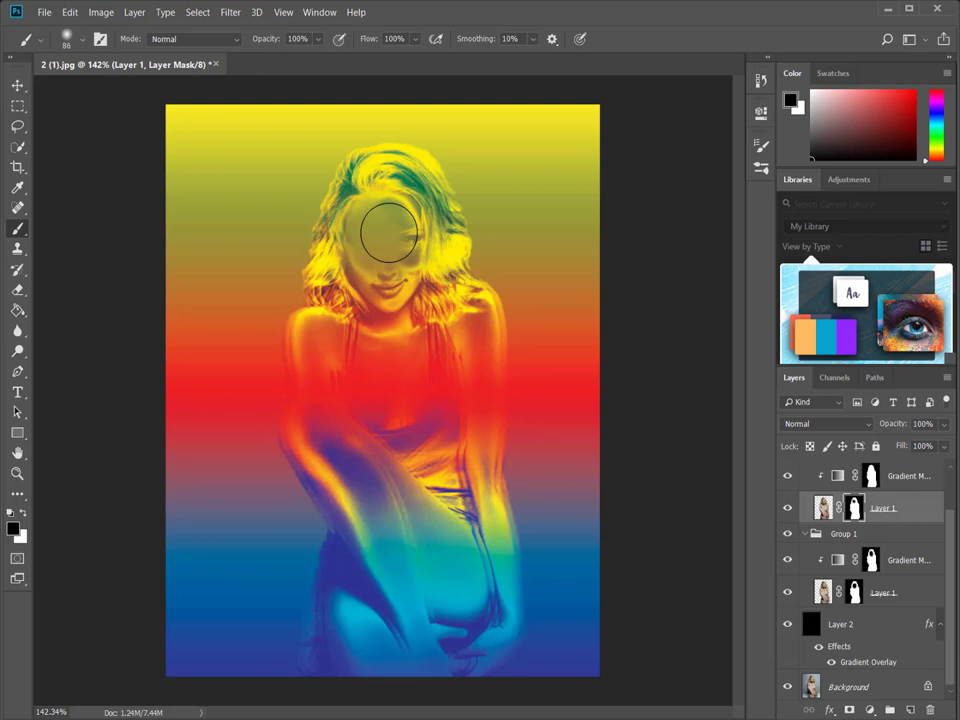
pyautogui.moveTo(389, 232); pyautogui.dragTo(385, 262)
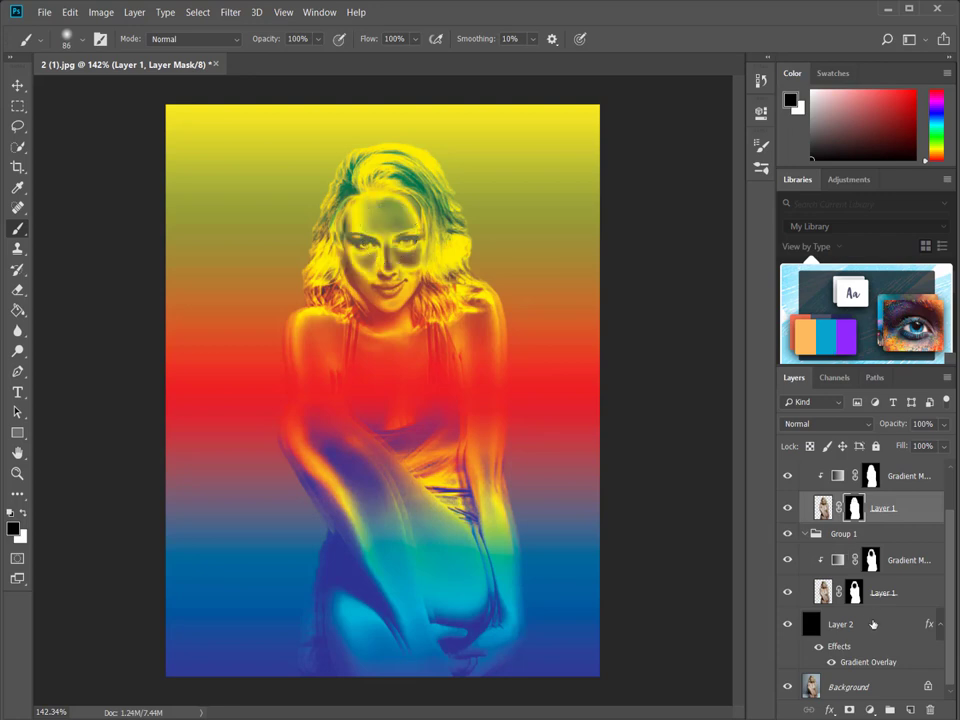
pyautogui.click(870, 476)
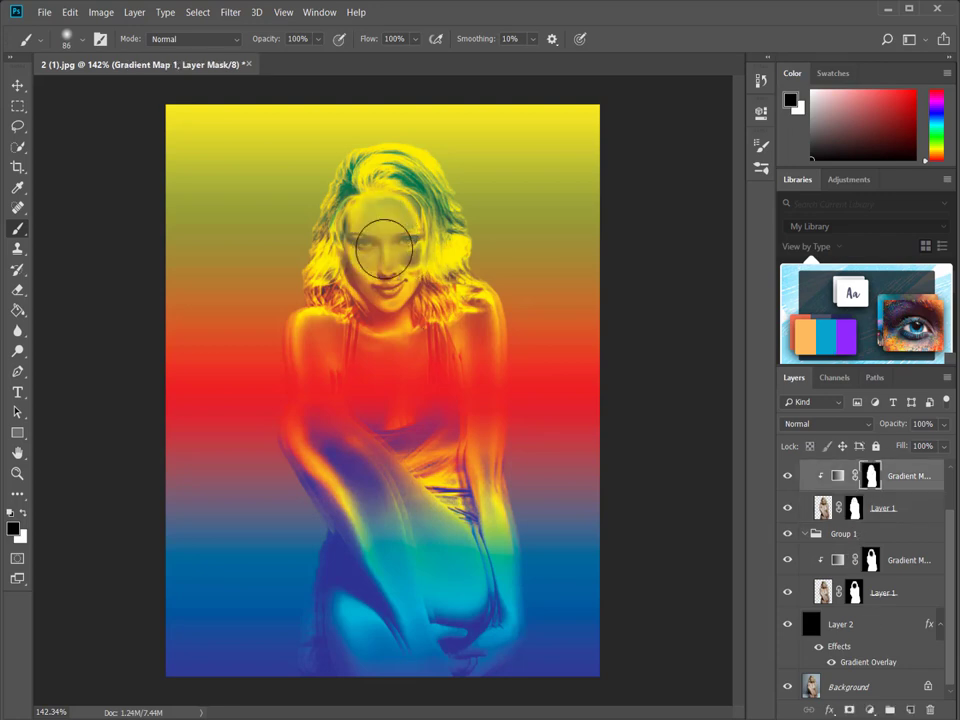
pyautogui.moveTo(383, 270); pyautogui.dragTo(385, 250)
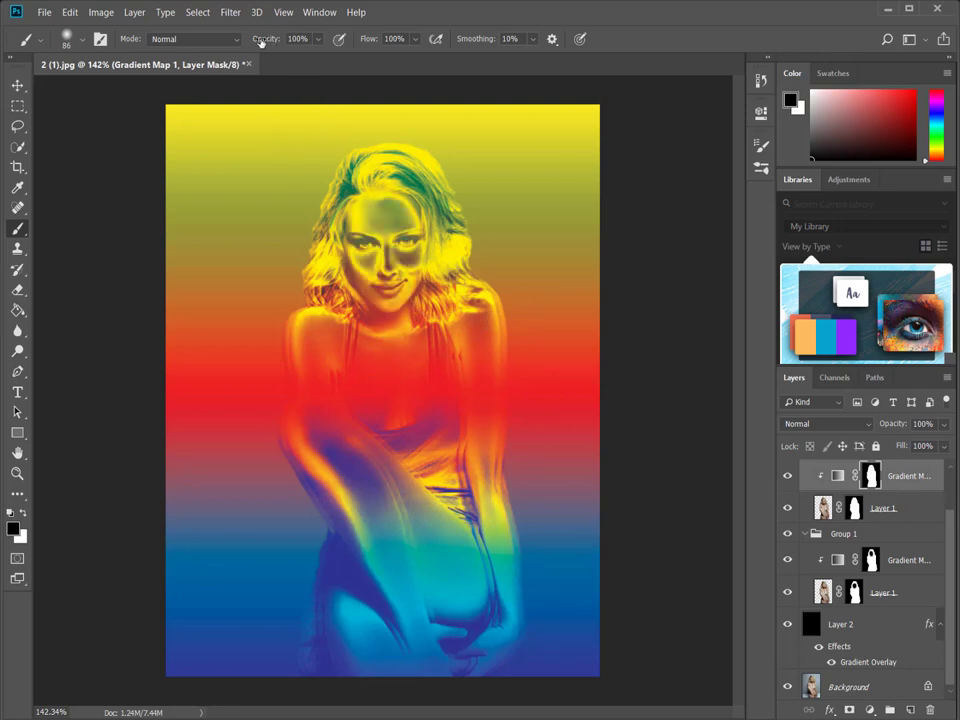
pyautogui.moveTo(262, 38); pyautogui.dragTo(236, 43)
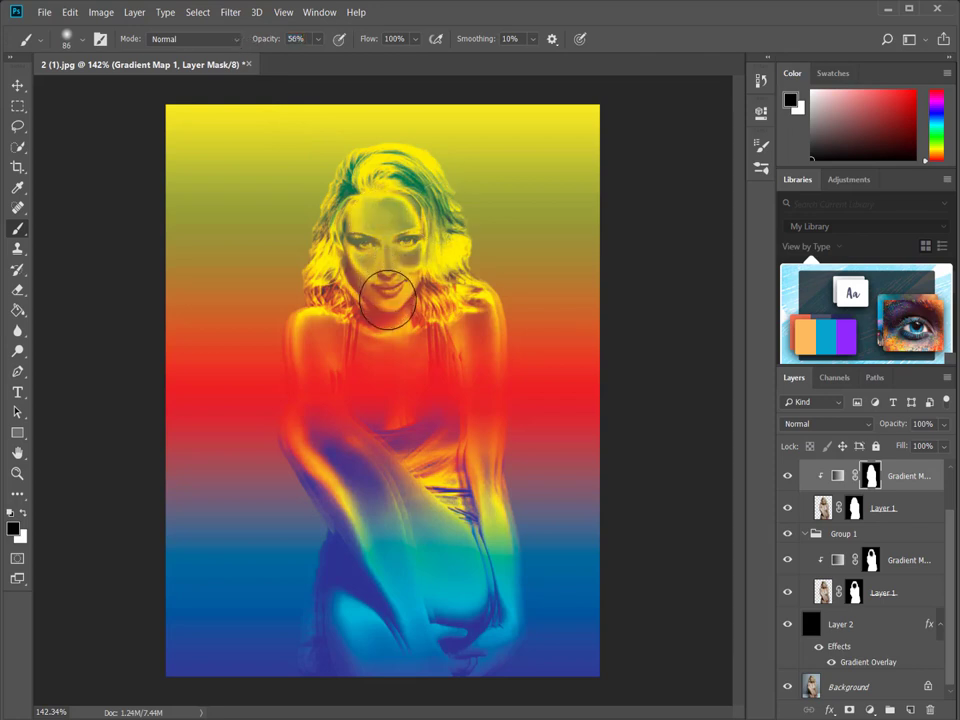
pyautogui.scroll(2, 876, 480)
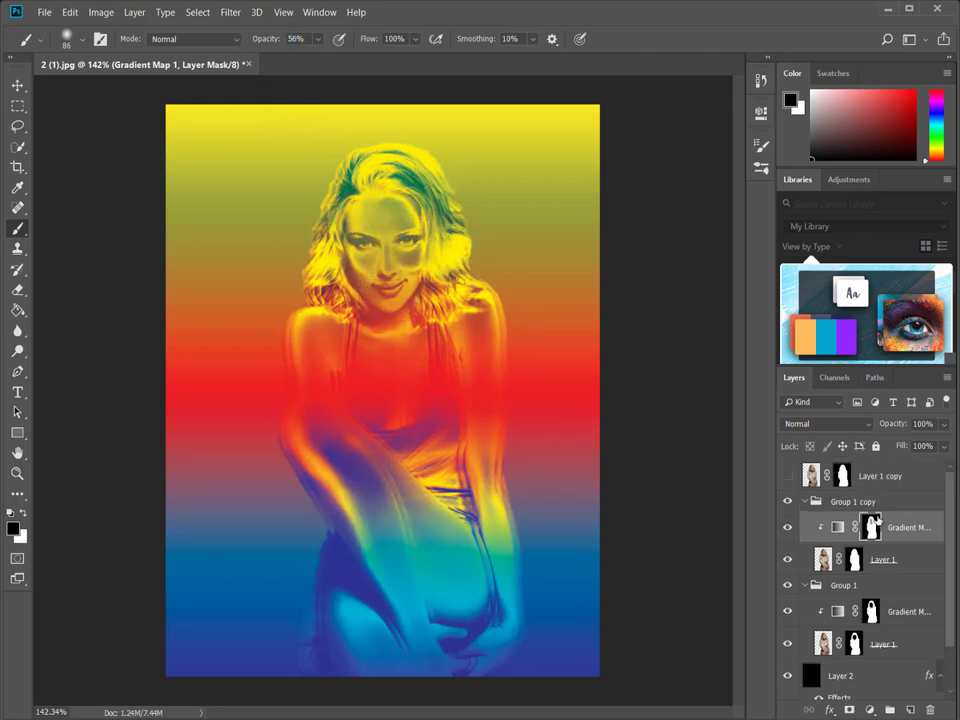
# - Make Layer 1 copy visible with Multiply blending and collapse both groups
pyautogui.click(846, 480)
pyautogui.click(786, 478)
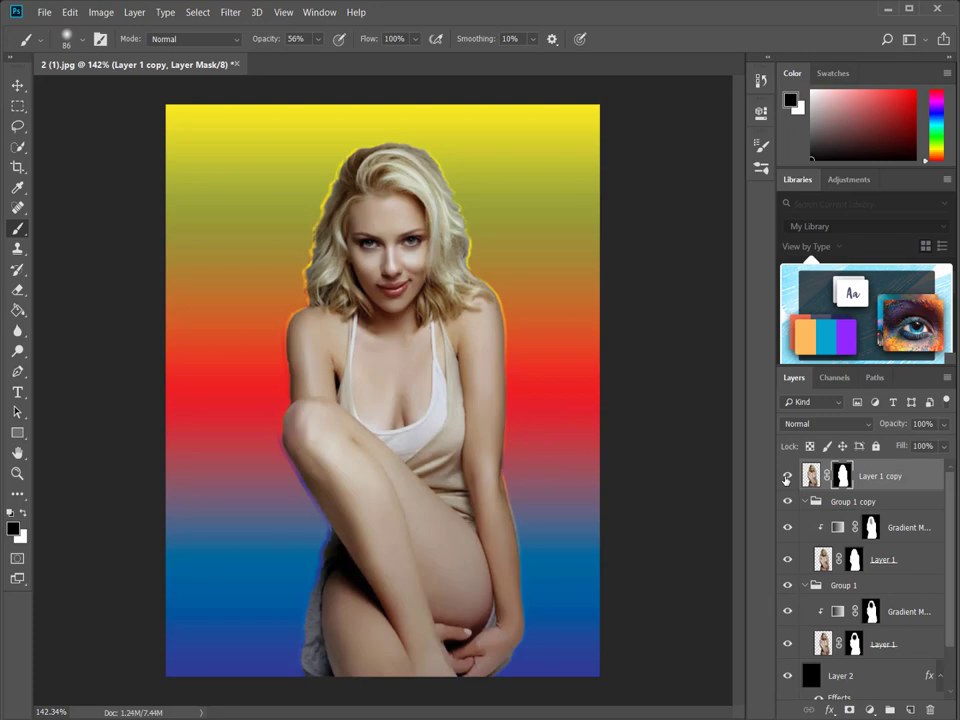
pyautogui.click(795, 423)
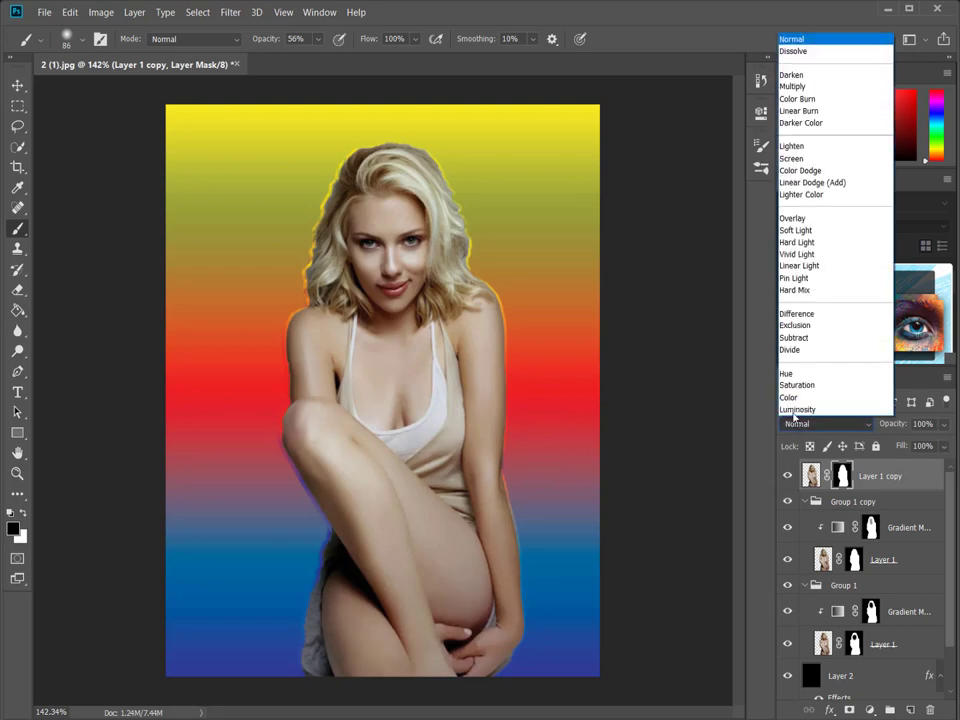
pyautogui.click(814, 88)
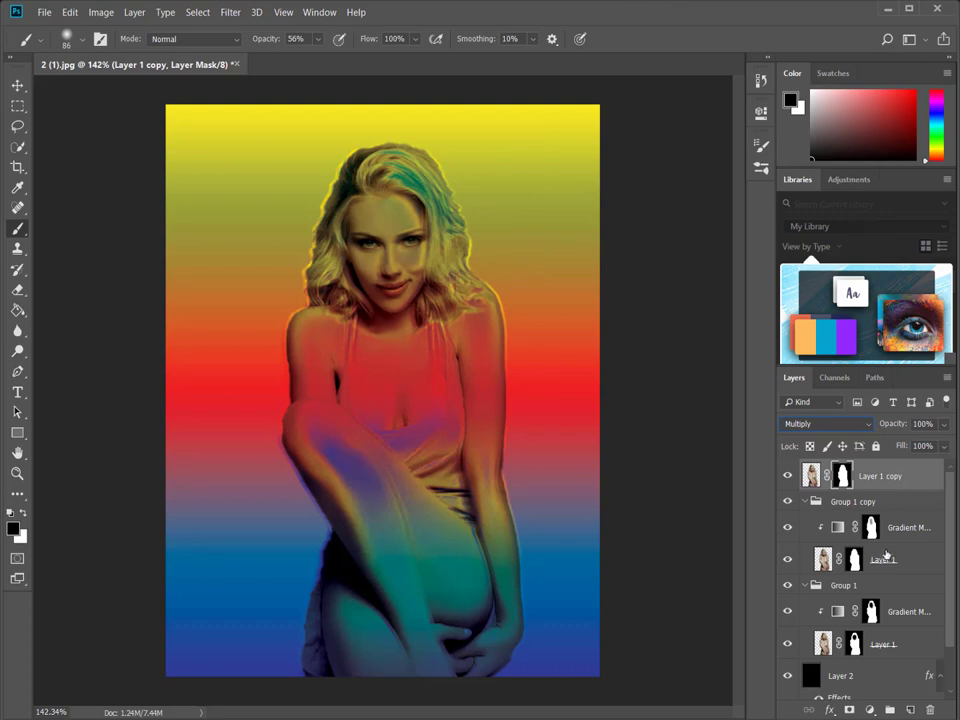
pyautogui.click(805, 502)
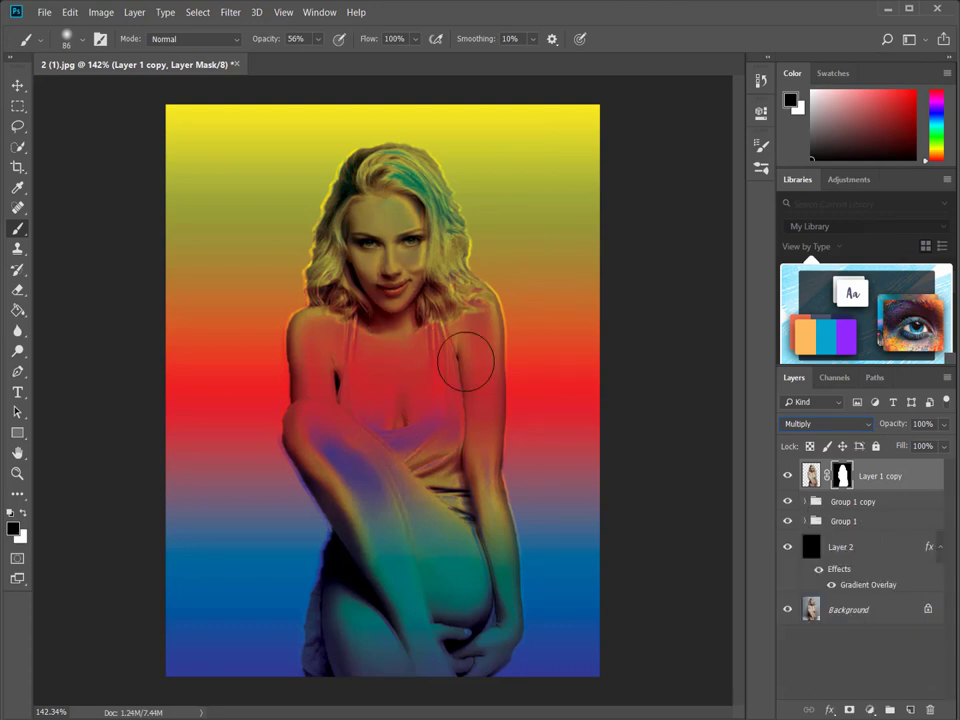
# - Shift a thin rectangular strip across the eyes sideways to the right
pyautogui.click(18, 105)
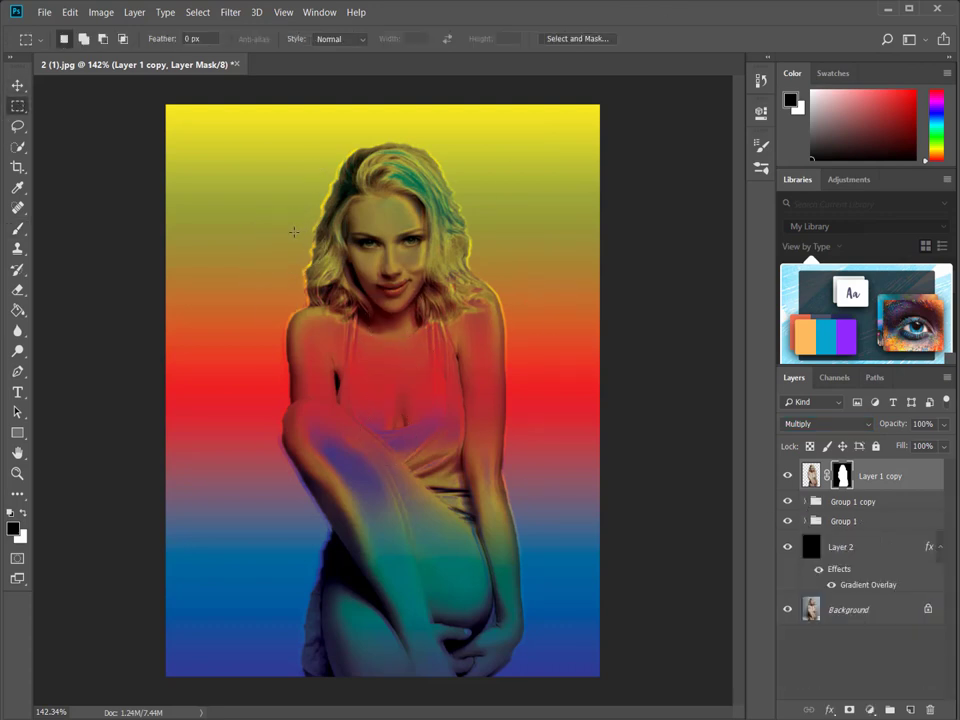
pyautogui.moveTo(294, 232)
pyautogui.mouseDown()
pyautogui.moveTo(526, 252)
pyautogui.moveTo(487, 259)
pyautogui.mouseUp()
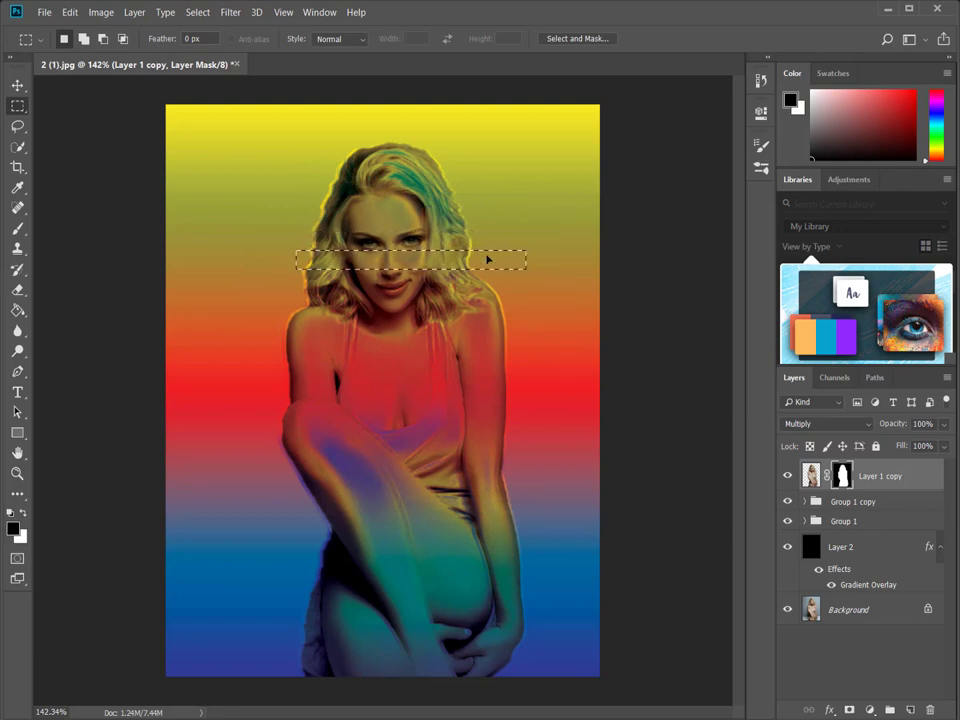
pyautogui.press('Right')
pyautogui.press('Right')
pyautogui.press('Right')
pyautogui.hotkey('ctrl', 't')
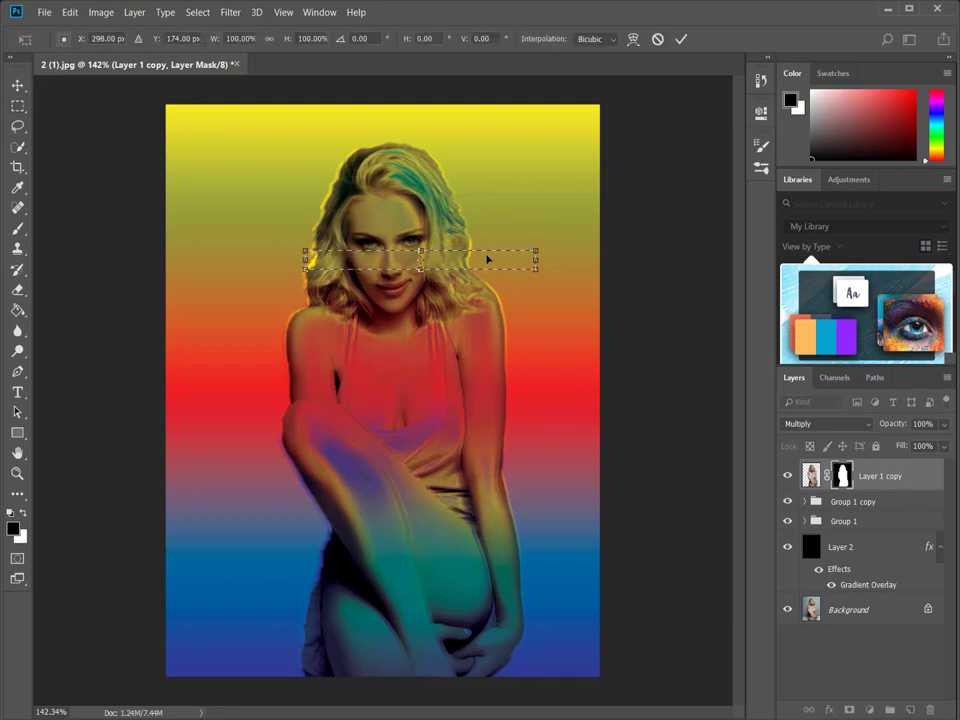
pyautogui.press('Right')
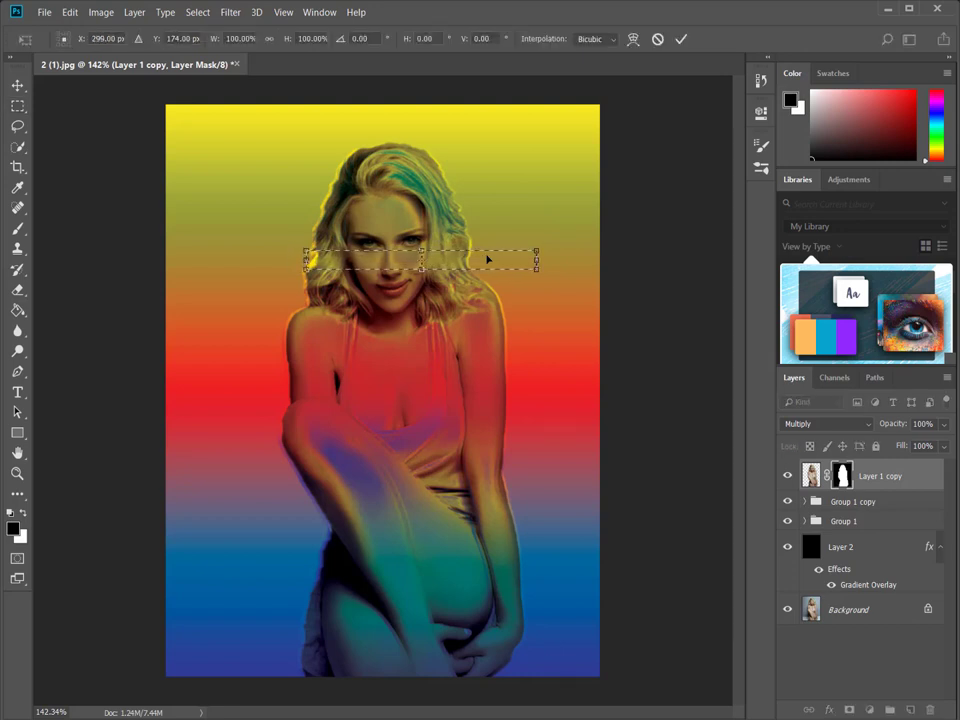
pyautogui.click(681, 39)
pyautogui.hotkey('ctrl', 'd')
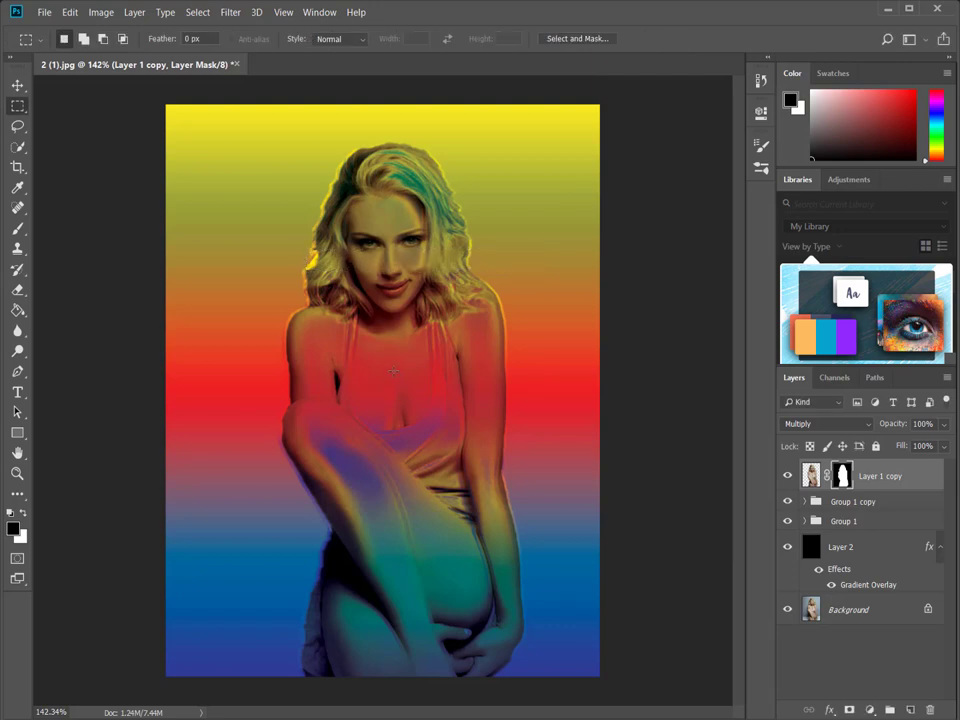
# - Offset a thin strip across the shoulders 10 px to the left
pyautogui.moveTo(280, 314); pyautogui.dragTo(568, 333)
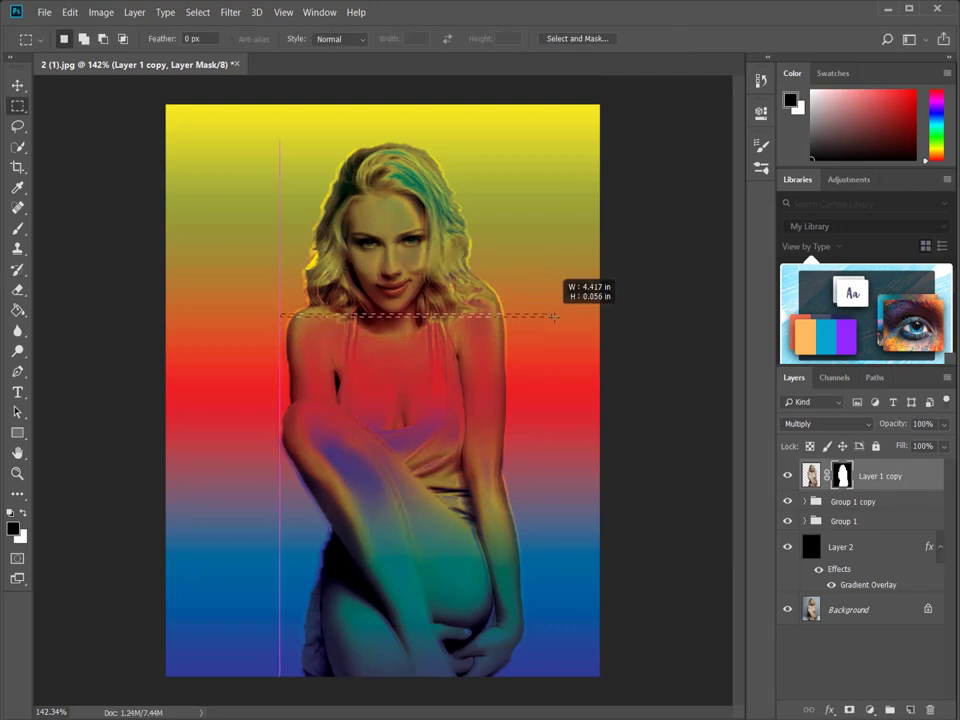
pyautogui.hotkey('ctrl', 't')
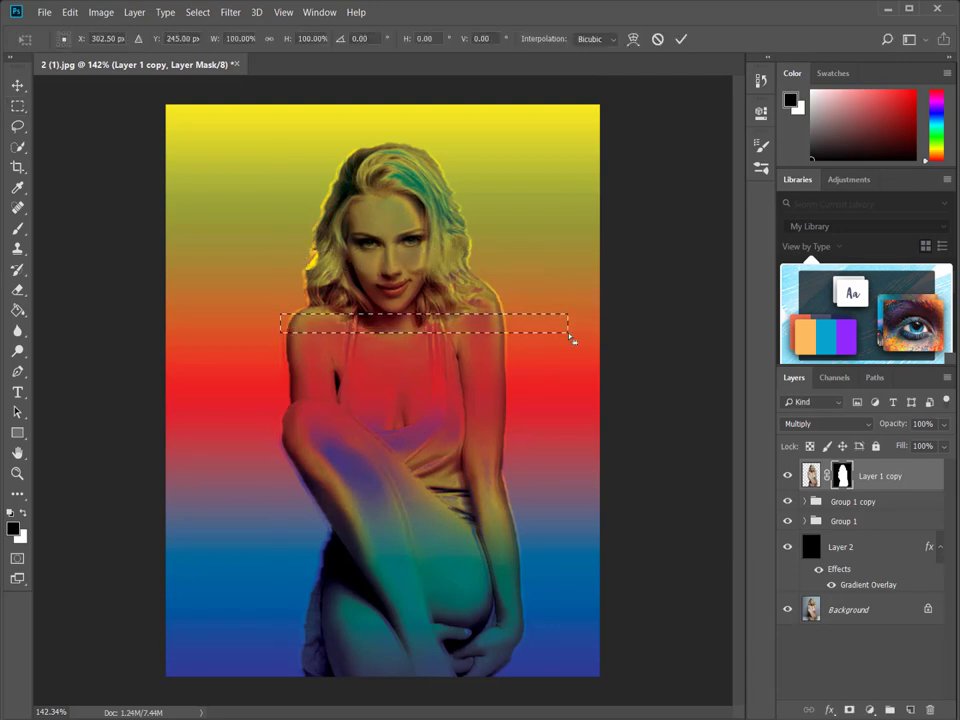
pyautogui.press('Left')
pyautogui.press('Left')
pyautogui.press('Left')
pyautogui.press('Left')
pyautogui.press('Left')
pyautogui.press('Left')
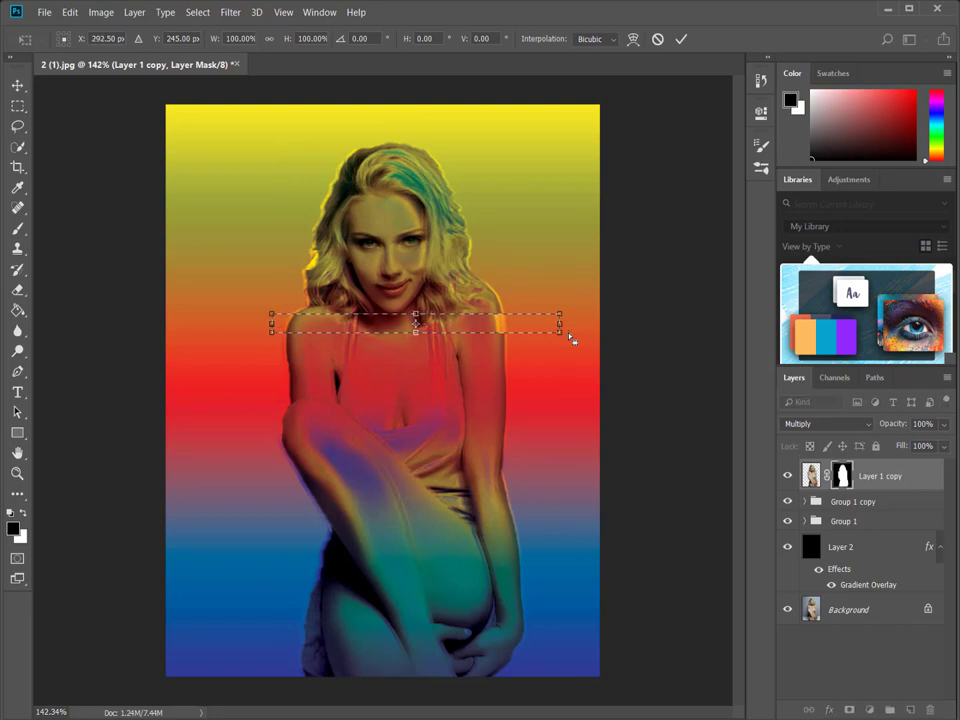
pyautogui.click(681, 39)
pyautogui.hotkey('ctrl', 'd')
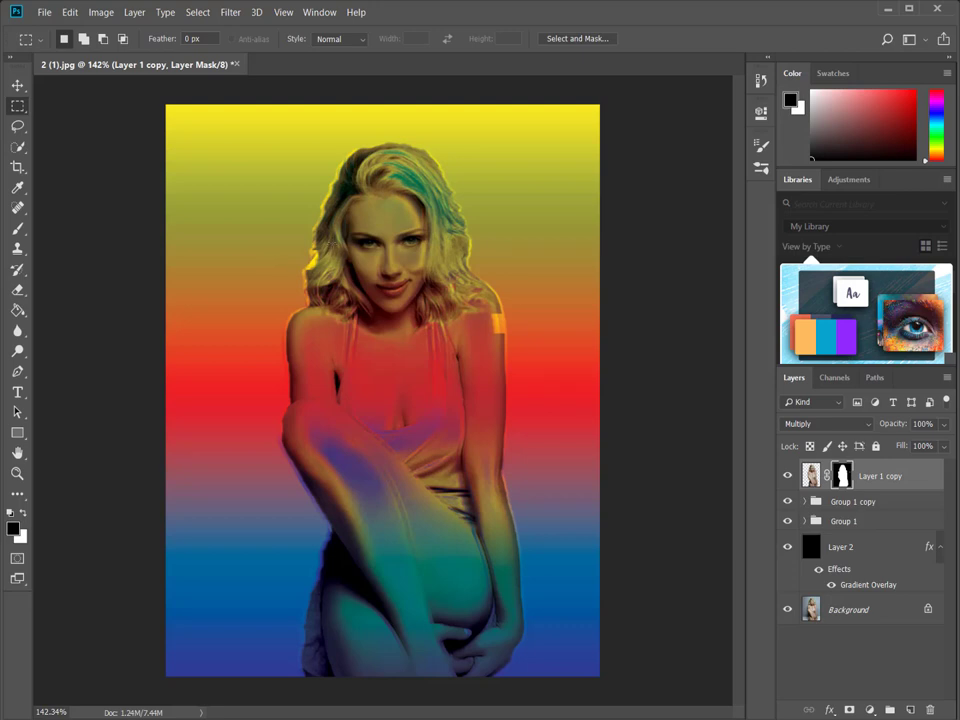
# - Select and transform a thin strip across the mouth, then deselect
pyautogui.moveTo(345, 275)
pyautogui.mouseDown()
pyautogui.moveTo(458, 280)
pyautogui.moveTo(484, 298)
pyautogui.mouseUp()
pyautogui.hotkey('ctrl', 't')
pyautogui.press('Return')
pyautogui.hotkey('ctrl', 'd')
# - Shift a thin strip across the waist to the right
pyautogui.moveTo(178, 447); pyautogui.dragTo(511, 463)
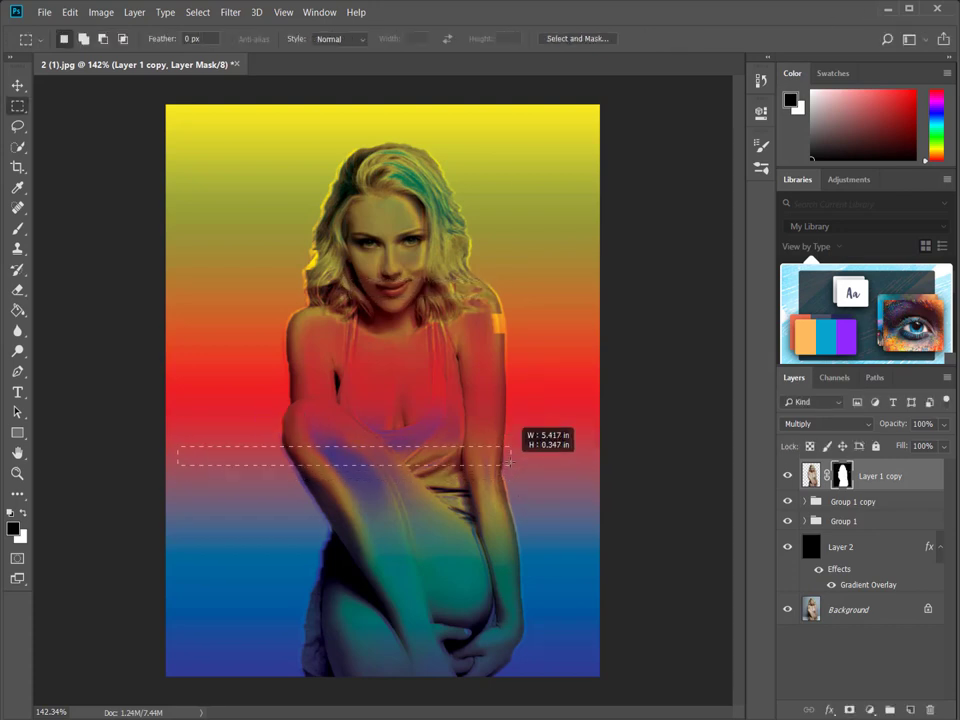
pyautogui.hotkey('ctrl', 't')
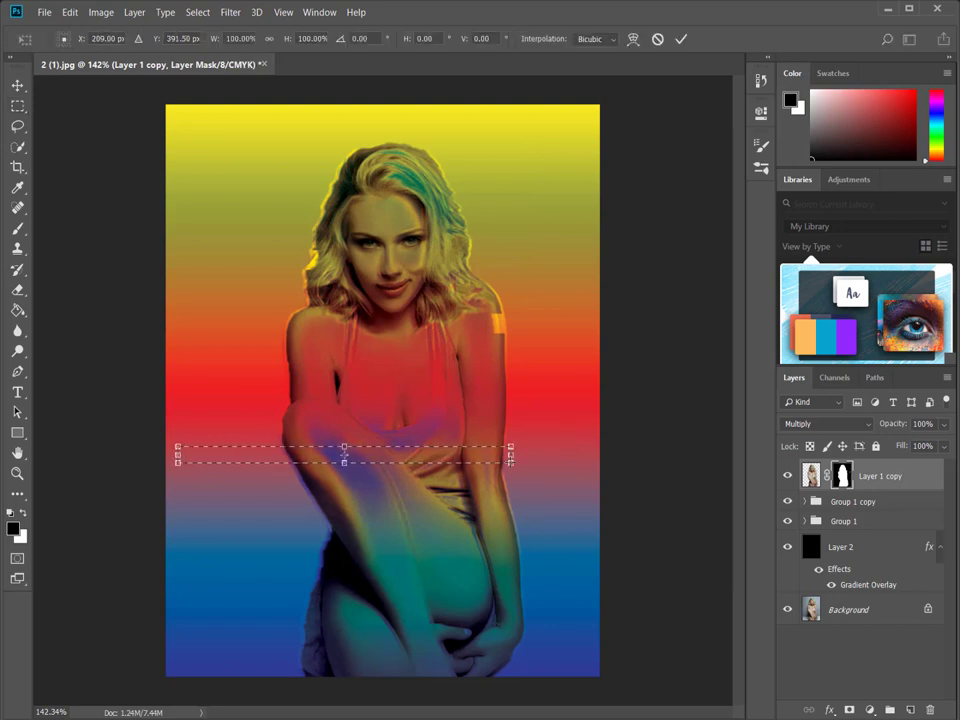
pyautogui.moveTo(498, 462); pyautogui.dragTo(523, 465)
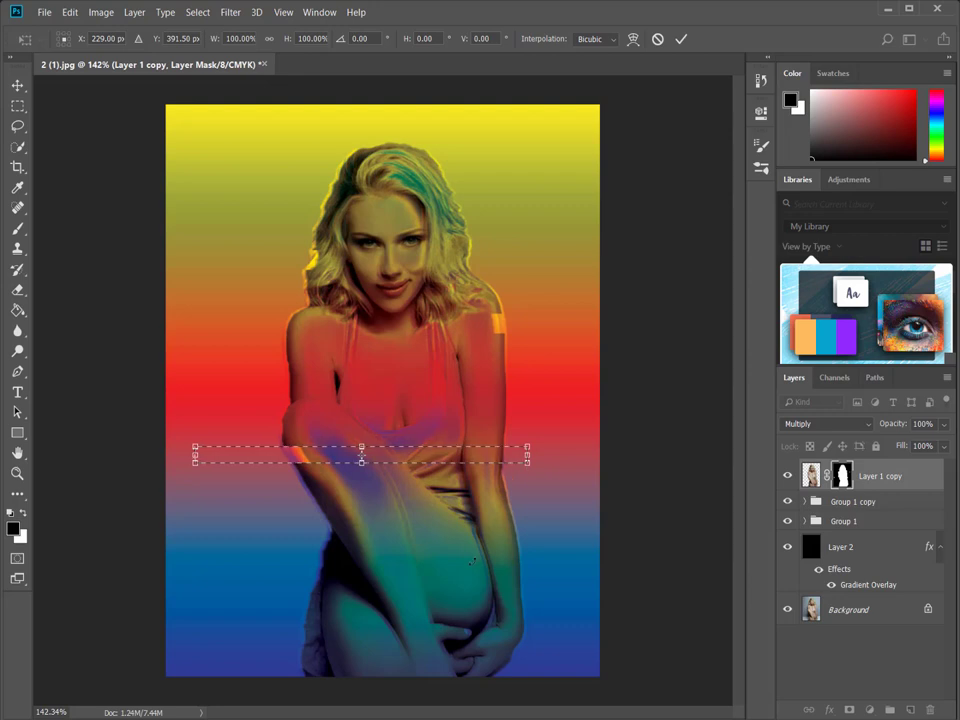
pyautogui.press('Return')
pyautogui.hotkey('ctrl', 'd')
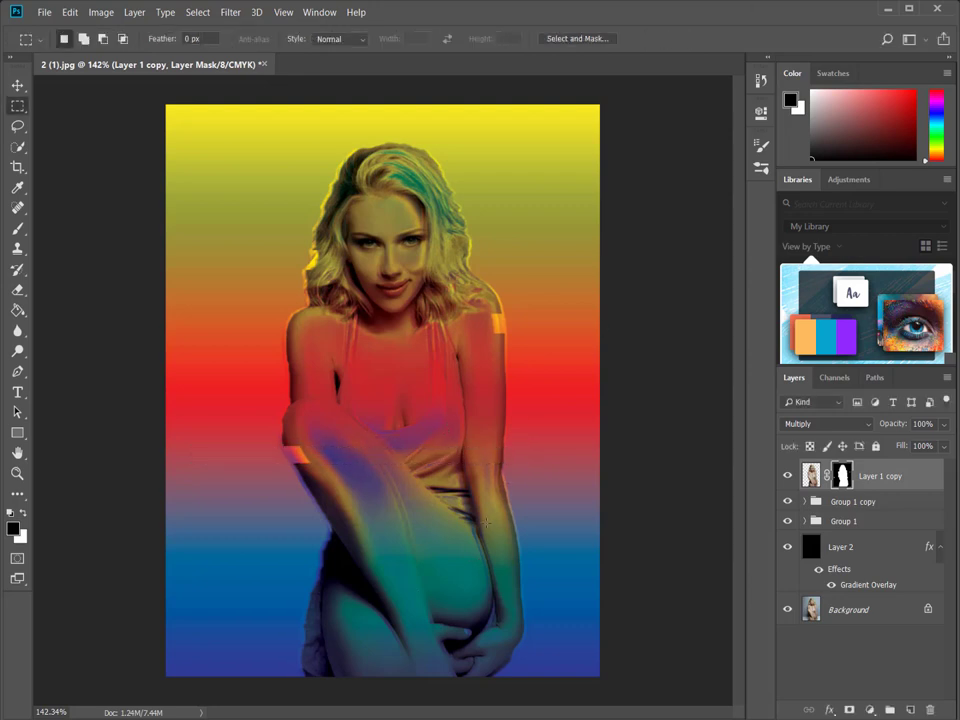
# - Select a thin lower-body strip and nudge it left, then back right
pyautogui.moveTo(294, 543); pyautogui.dragTo(455, 527)
pyautogui.hotkey('ctrl', 't')
pyautogui.hotkey('shift', 'Left')
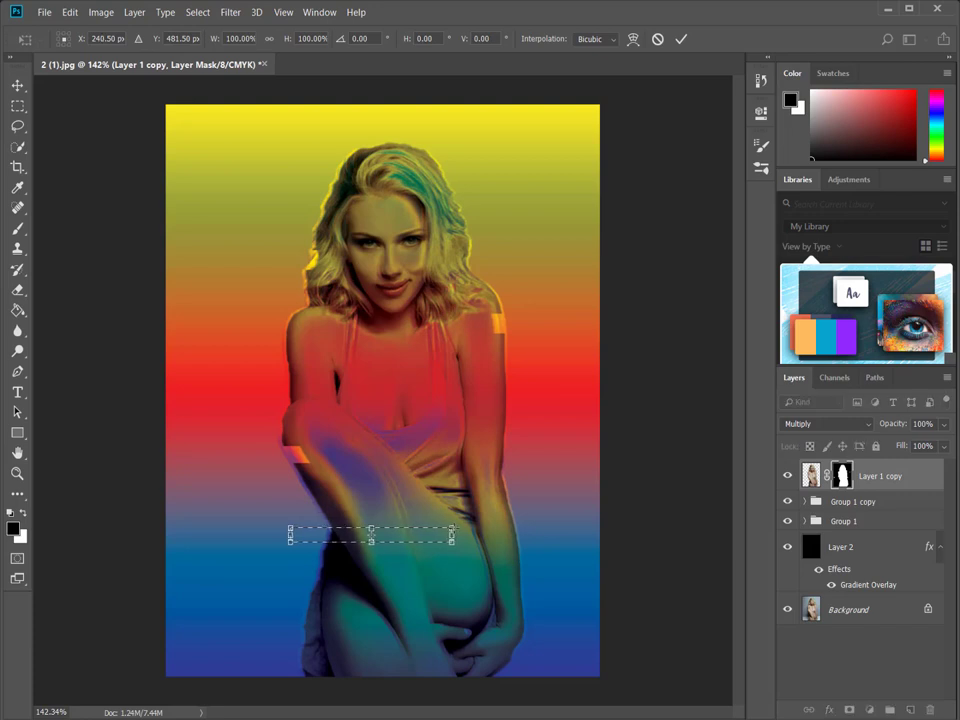
pyautogui.press('Left')
pyautogui.press('Left')
pyautogui.press('Left')
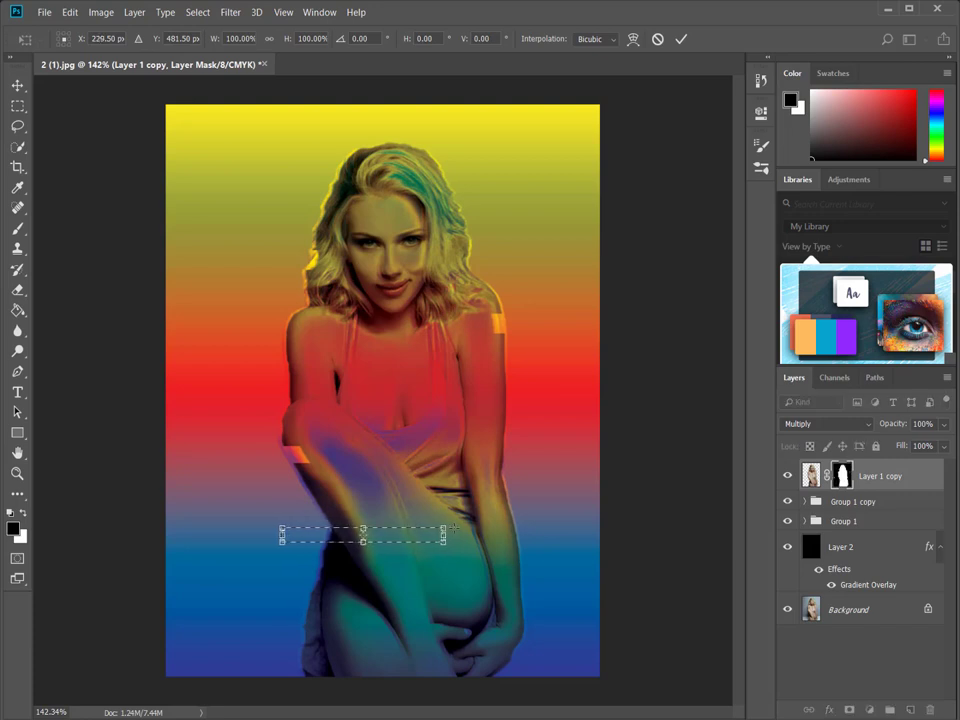
pyautogui.hotkey('shift', 'Right')
pyautogui.hotkey('shift', 'Right')
pyautogui.press('Right')
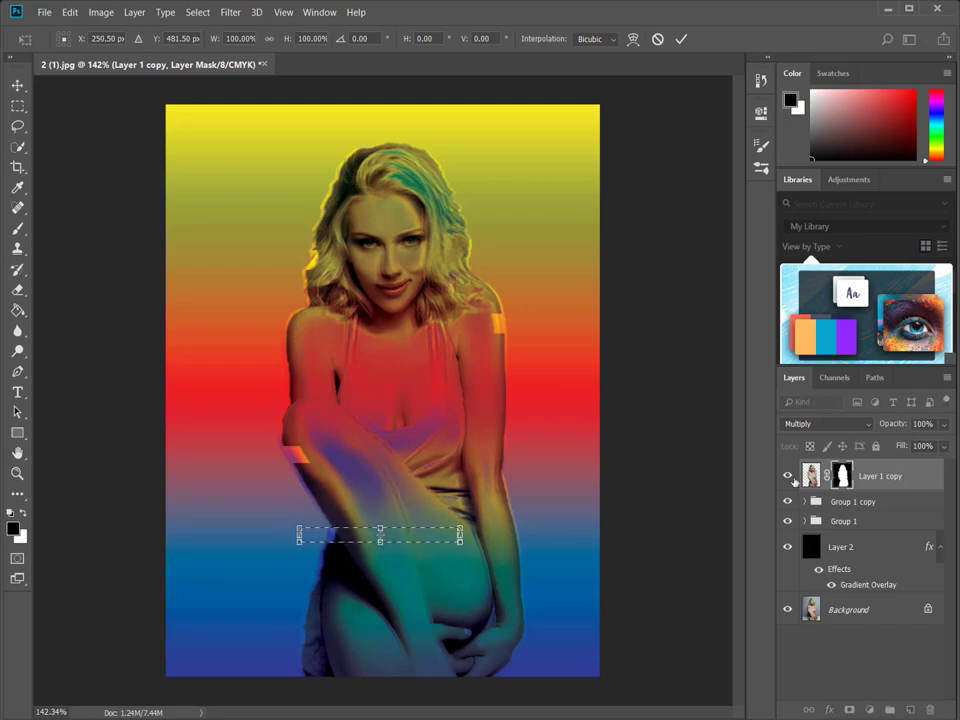
pyautogui.press('Return')
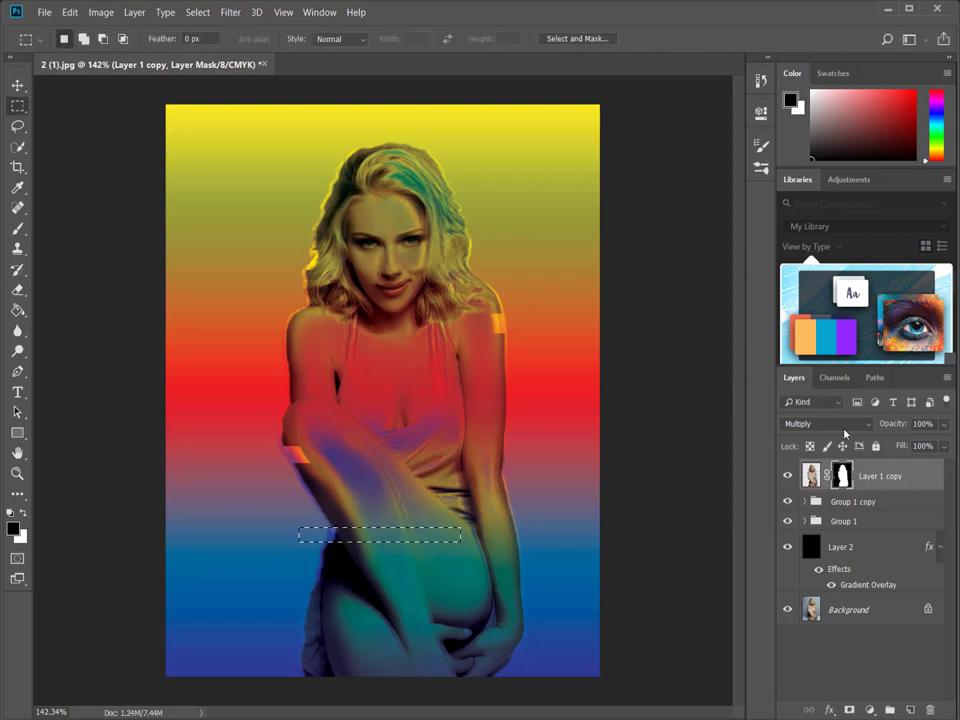
# - Push the lower-body strip further right and confirm the offset
pyautogui.hotkey('ctrl', 't')
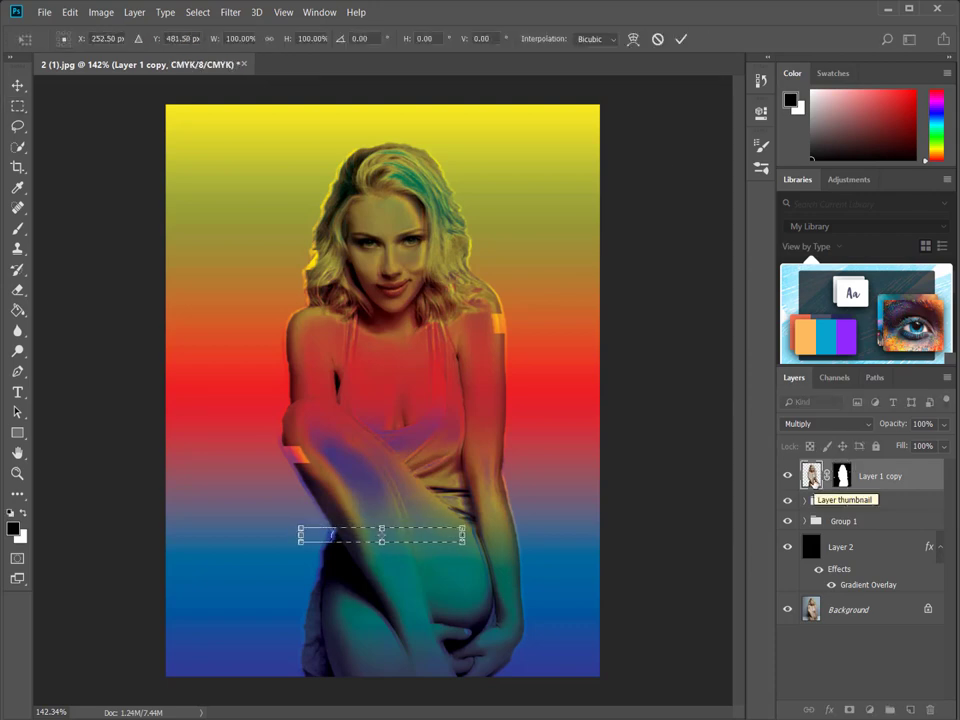
pyautogui.hotkey('shift', 'Right')
pyautogui.press('Right')
pyautogui.press('Right')
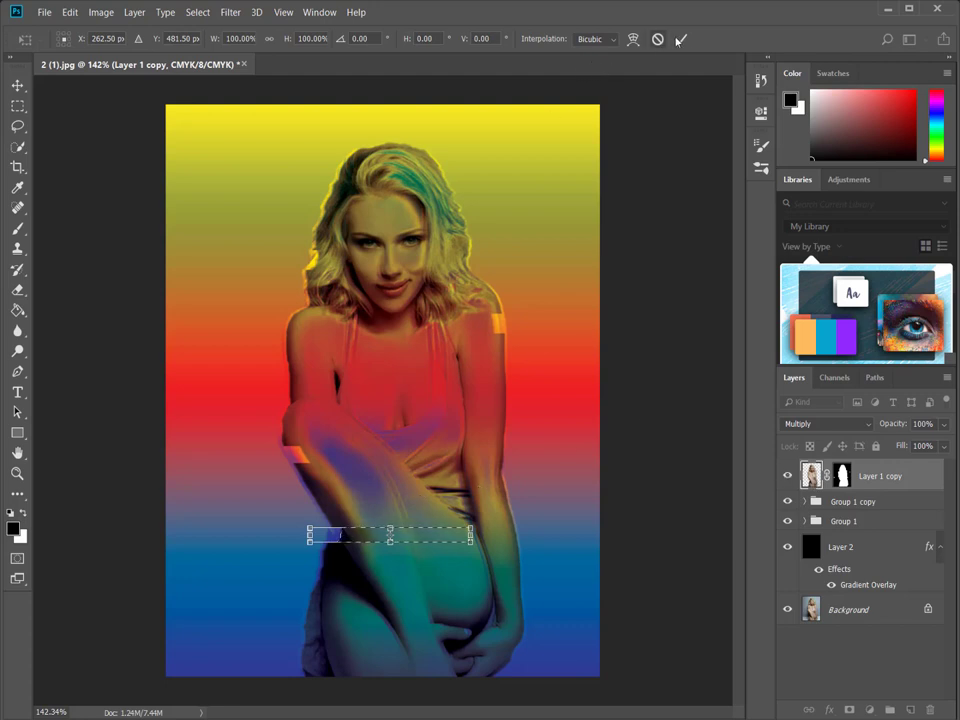
pyautogui.press('Return')
pyautogui.click(357, 483)
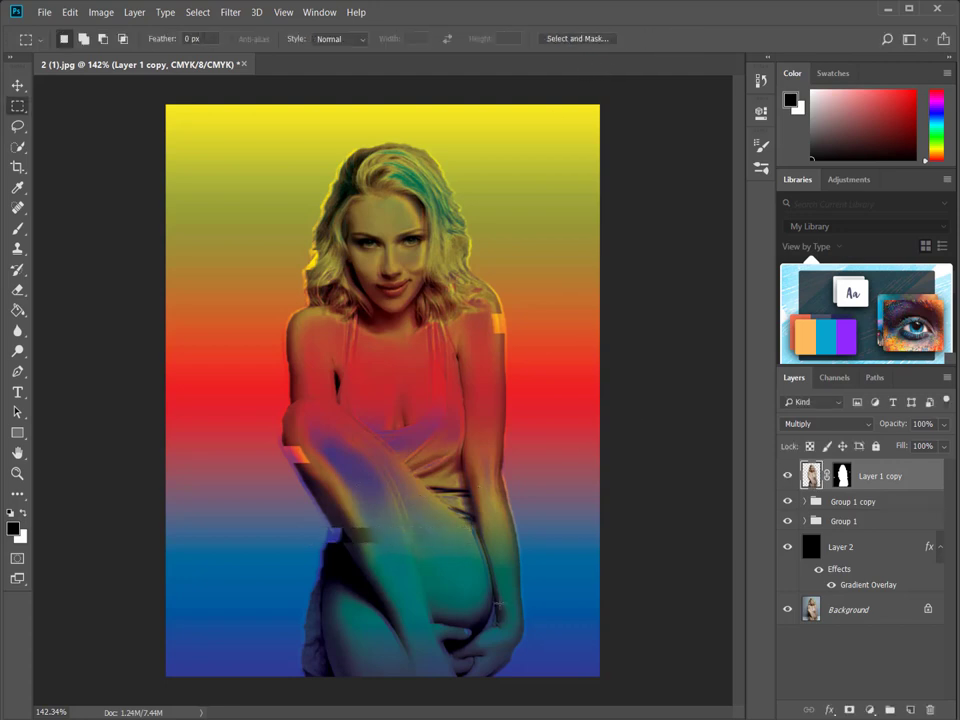
# - Shift a thin strip across the chest about 22 px left
pyautogui.moveTo(274, 371); pyautogui.dragTo(473, 396)
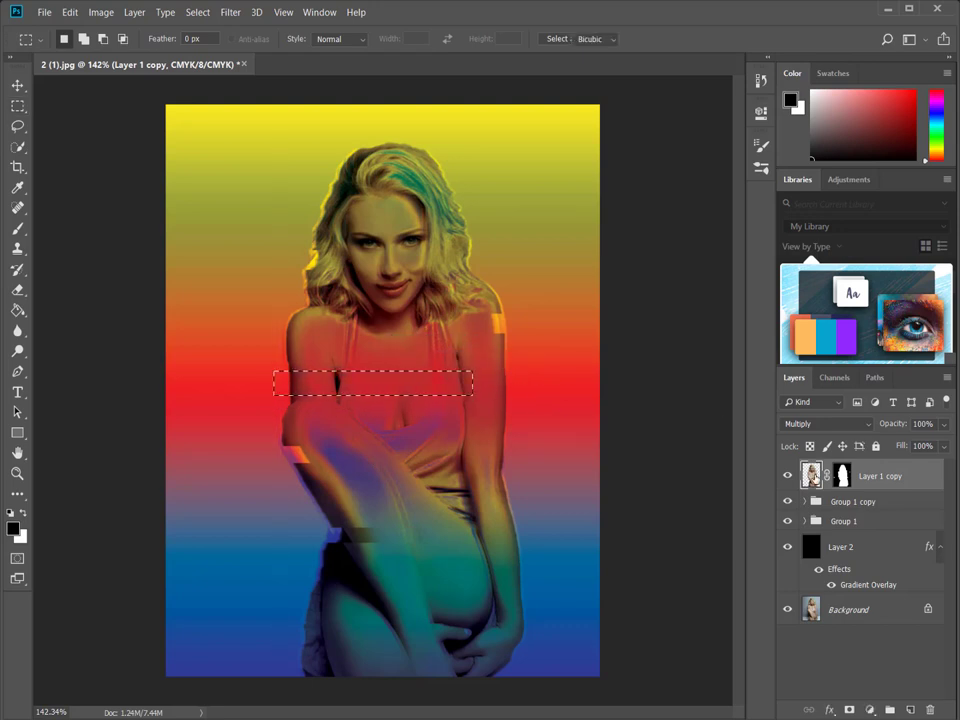
pyautogui.hotkey('ctrl', 't')
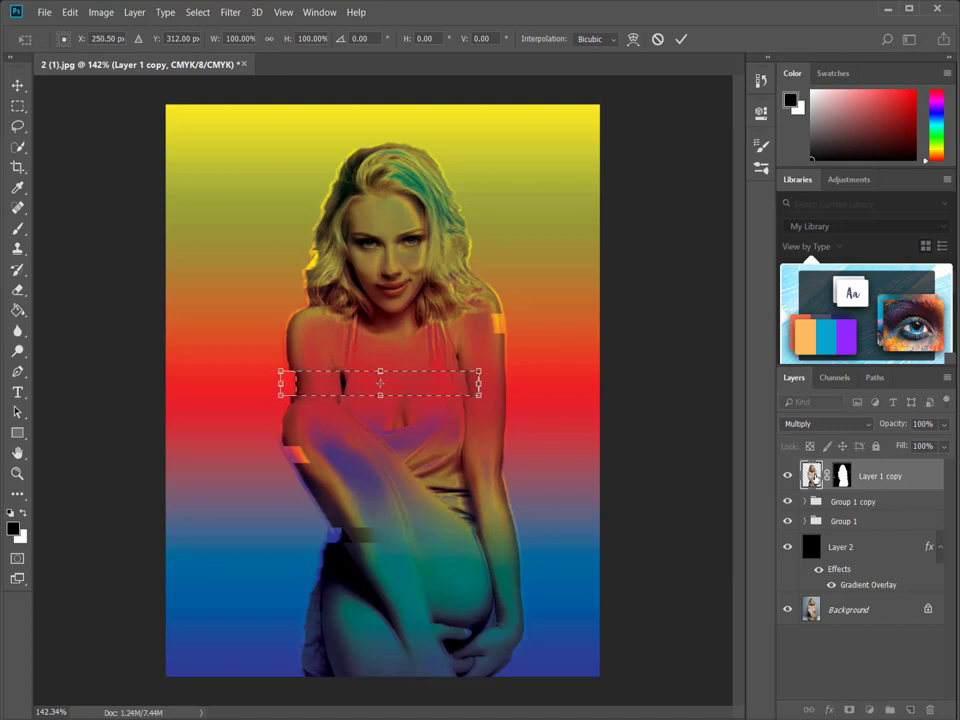
pyautogui.hotkey('shift', 'Left')
pyautogui.press('Left')
pyautogui.press('Left')
pyautogui.press('Left')
pyautogui.press('Left')
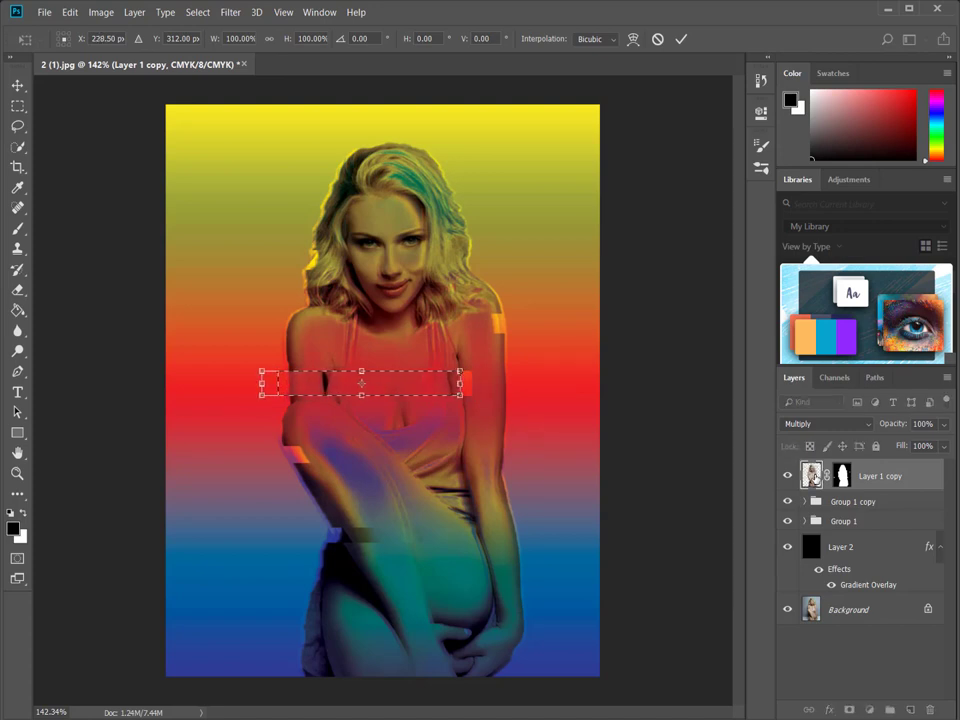
pyautogui.press('Left')
pyautogui.press('Left')
pyautogui.press('Left')
pyautogui.press('Right')
pyautogui.press('Return')
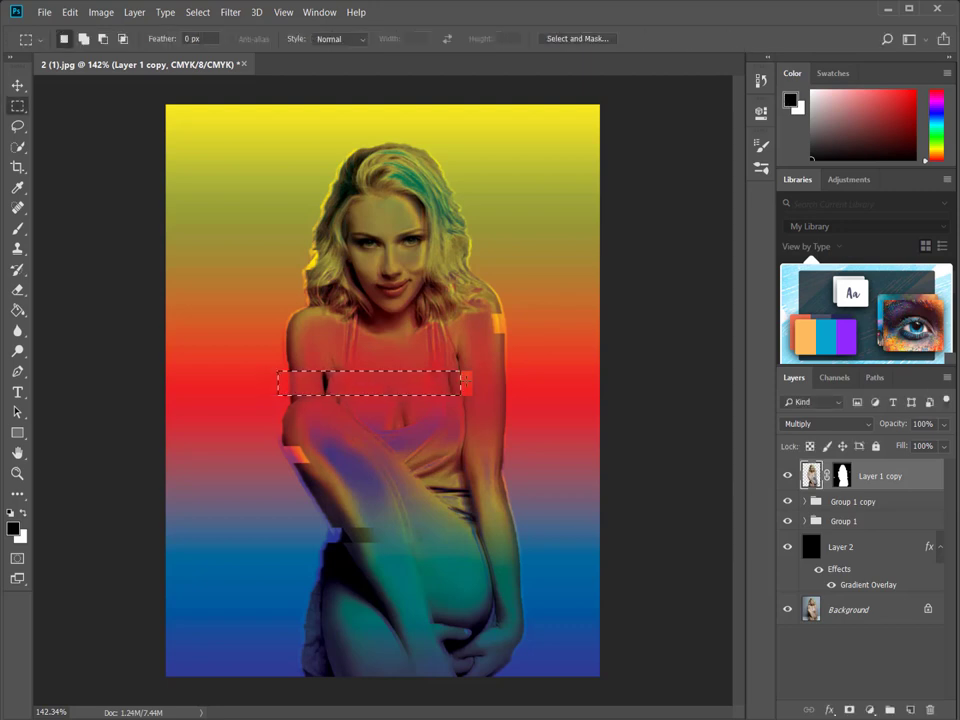
pyautogui.hotkey('ctrl', 'd')
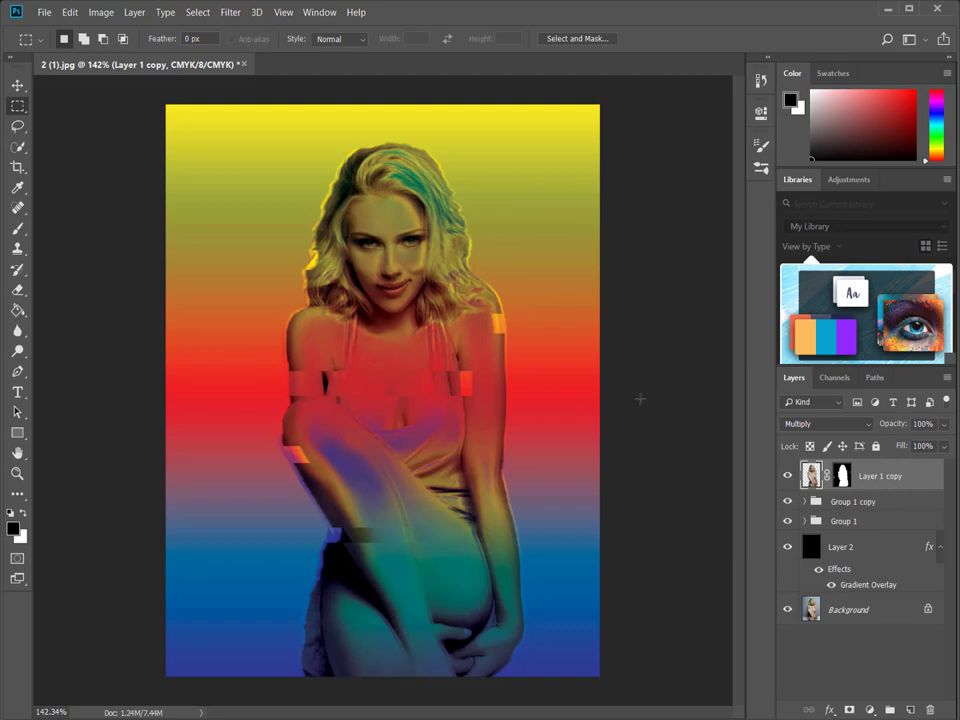
# - Convert Layer 1 copy to a smart object and apply a Square Wave filter with 6 generators
pyautogui.rightClick(862, 481)
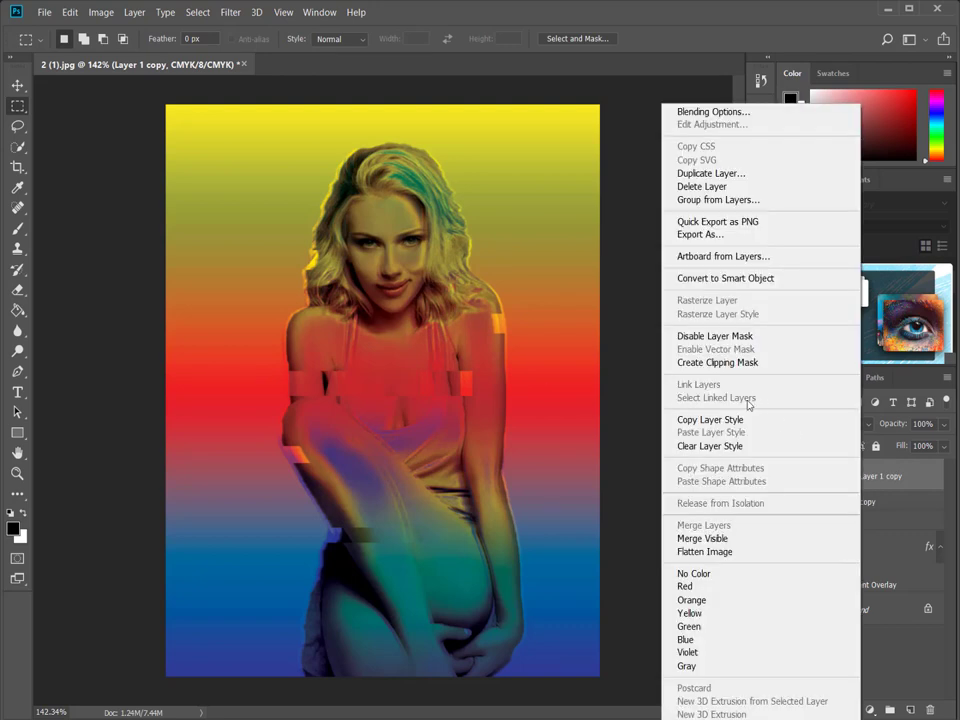
pyautogui.click(725, 278)
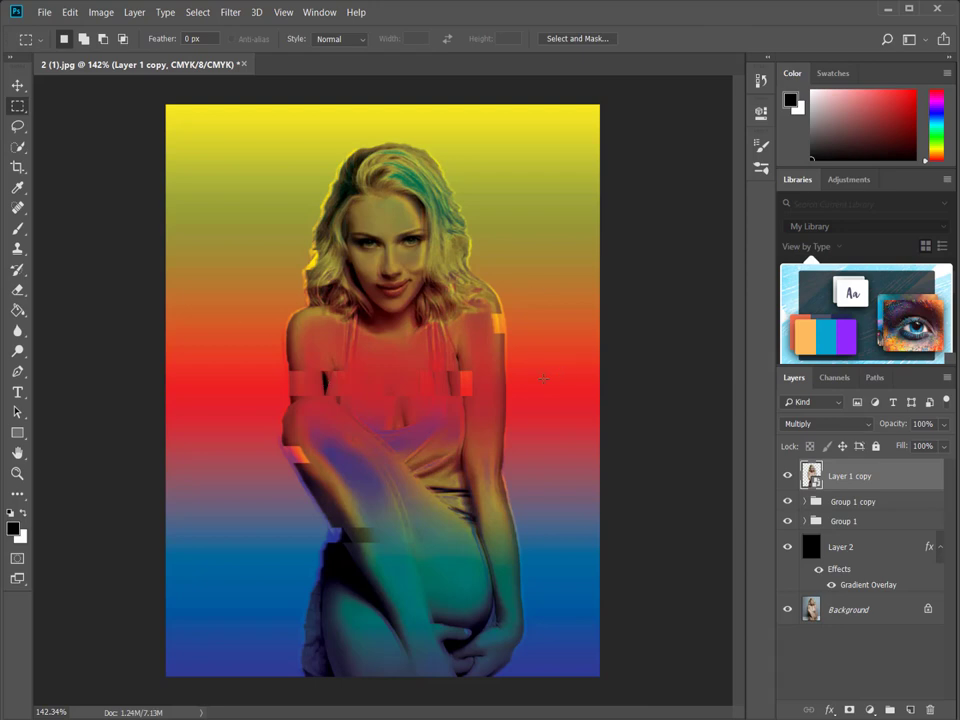
pyautogui.click(230, 12)
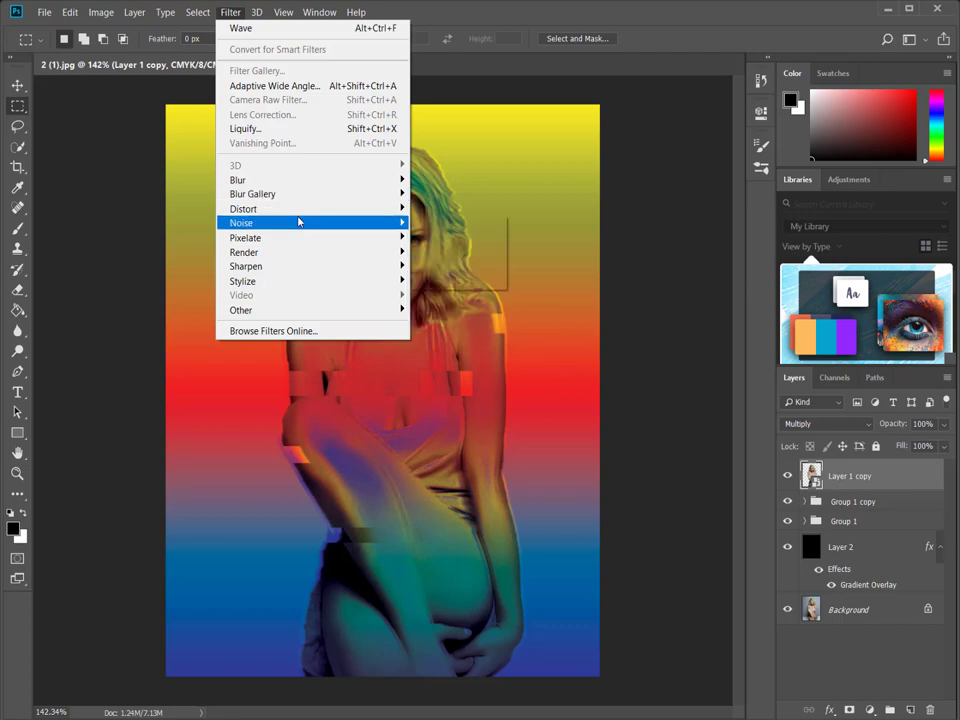
pyautogui.moveTo(260, 209)
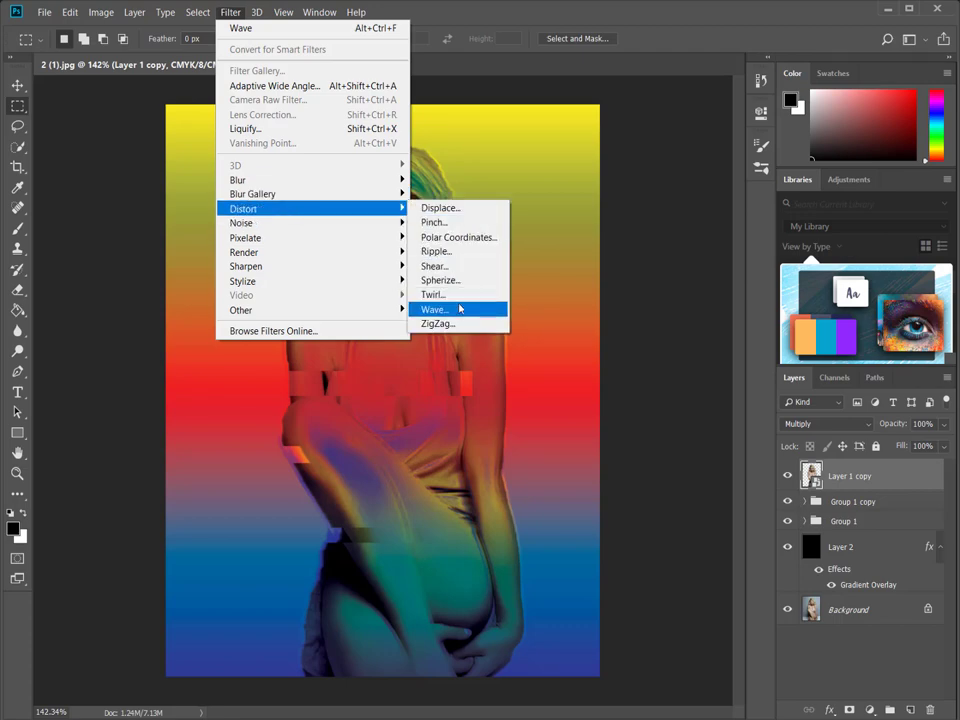
pyautogui.click(456, 311)
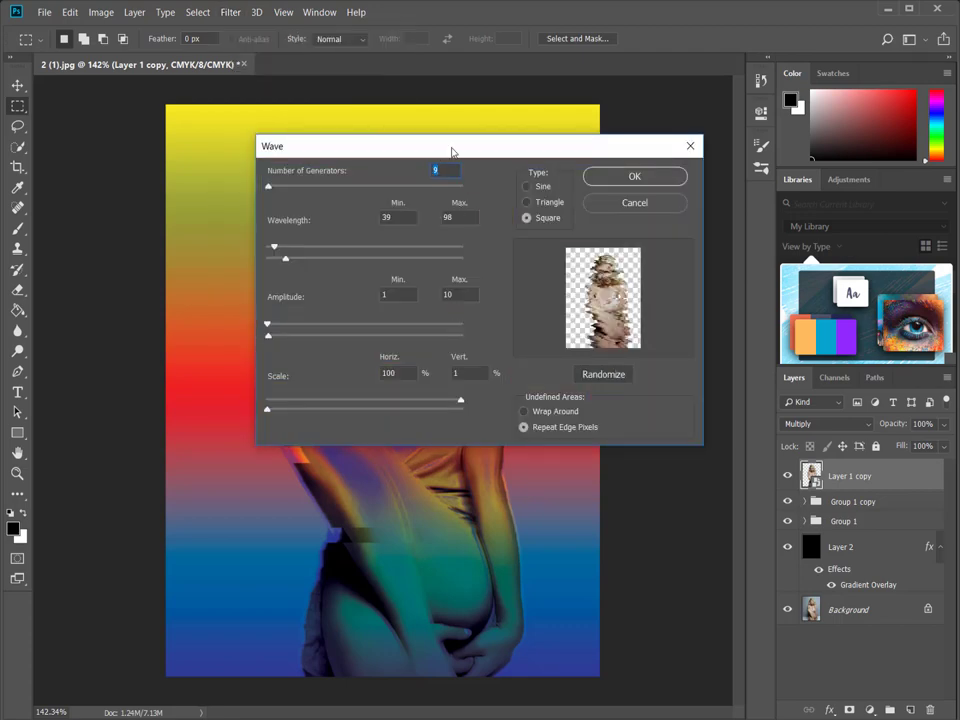
pyautogui.moveTo(451, 152)
pyautogui.mouseDown()
pyautogui.moveTo(718, 358)
pyautogui.moveTo(680, 341)
pyautogui.mouseUp()
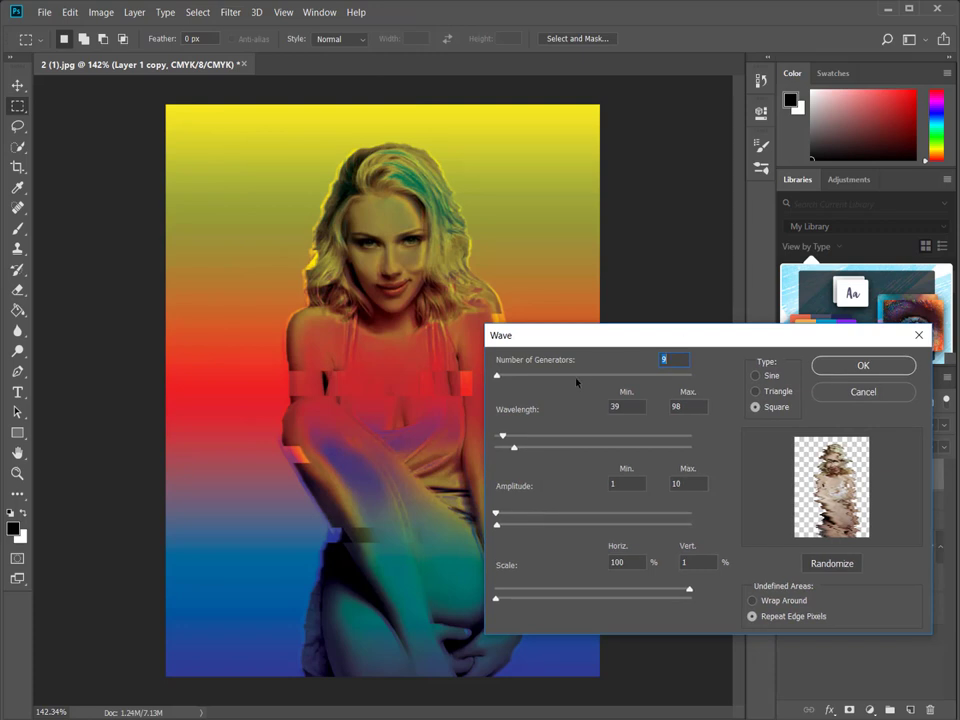
pyautogui.moveTo(577, 378); pyautogui.dragTo(497, 385)
pyautogui.write('6')
pyautogui.click(862, 367)
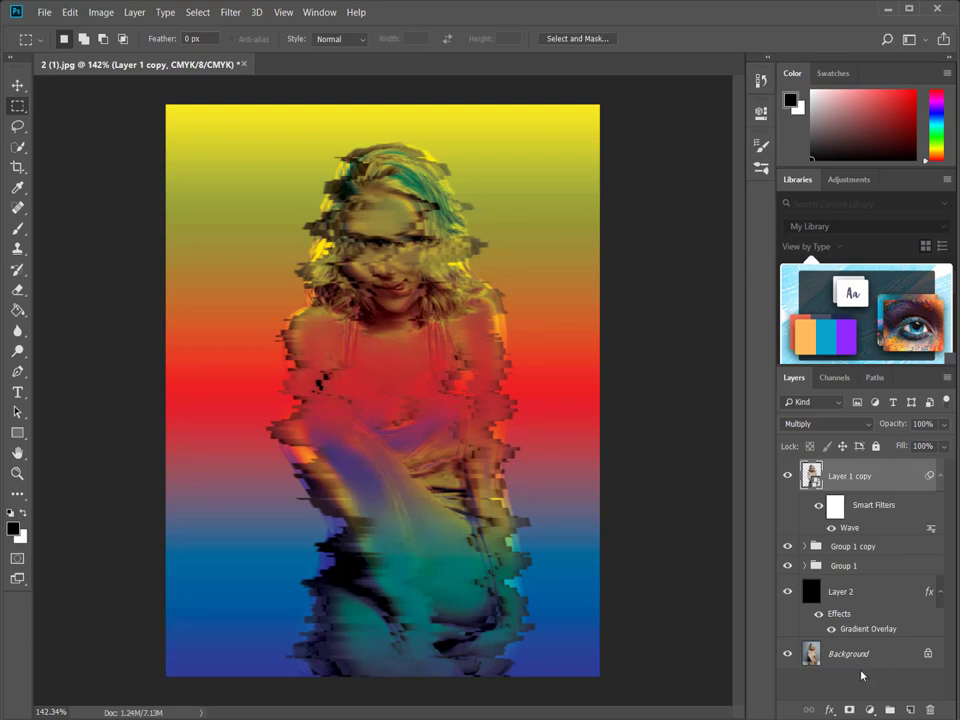
# - Paint black at 100% opacity on the Wave filter mask to restore the face
pyautogui.click(849, 709)
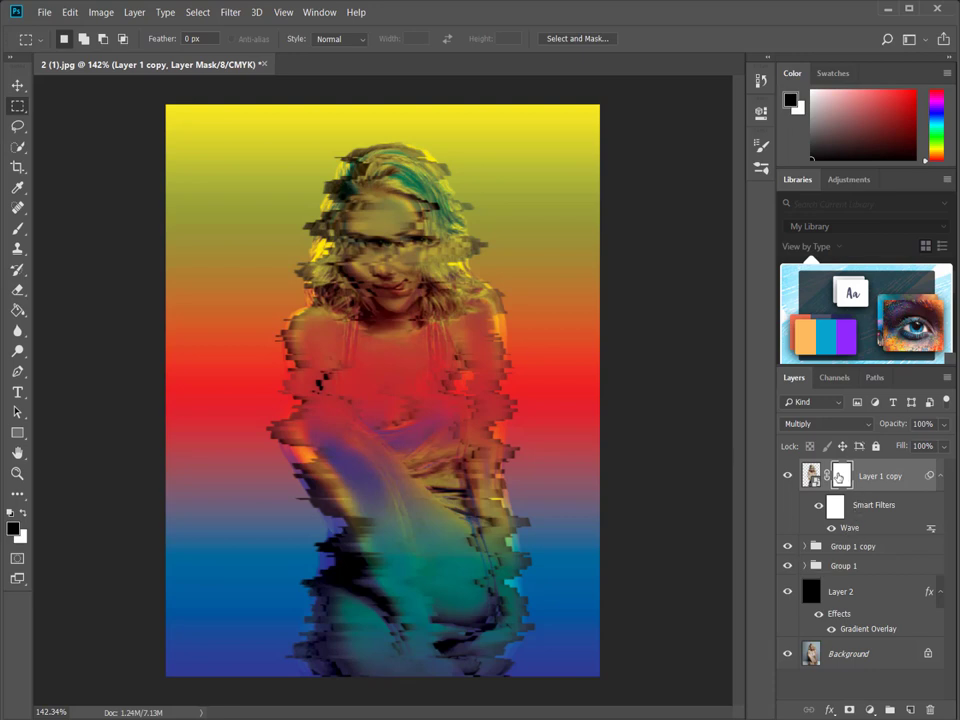
pyautogui.click(833, 512)
pyautogui.press('b')
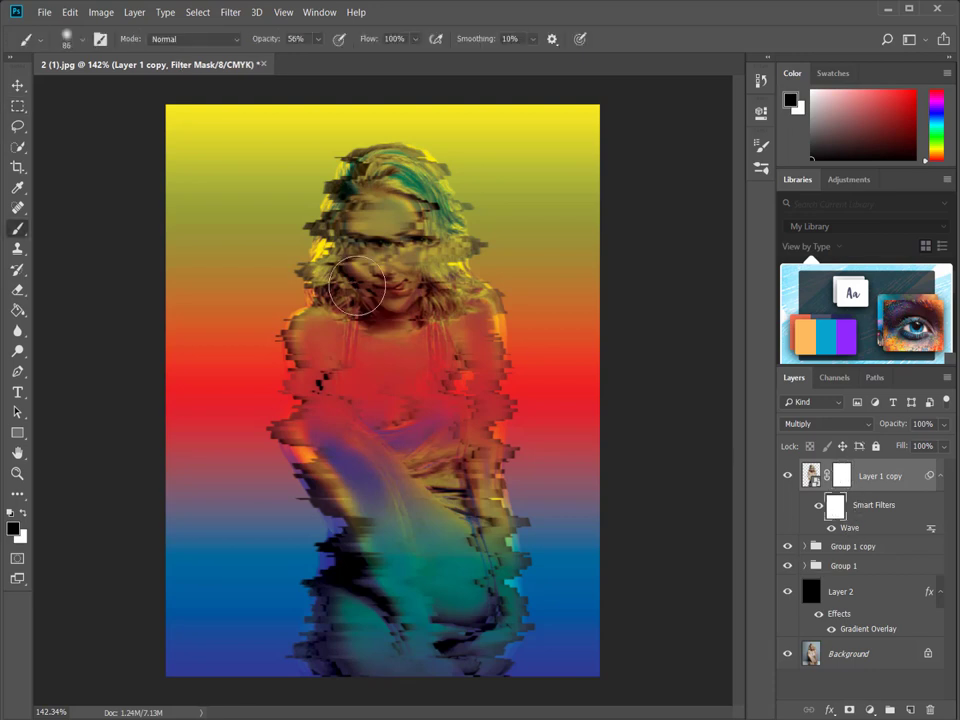
pyautogui.moveTo(363, 265)
pyautogui.mouseDown()
pyautogui.moveTo(414, 446)
pyautogui.moveTo(454, 444)
pyautogui.moveTo(433, 349)
pyautogui.moveTo(452, 441)
pyautogui.moveTo(443, 574)
pyautogui.moveTo(467, 615)
pyautogui.moveTo(381, 534)
pyautogui.moveTo(330, 352)
pyautogui.moveTo(347, 399)
pyautogui.moveTo(404, 246)
pyautogui.moveTo(365, 238)
pyautogui.mouseUp()
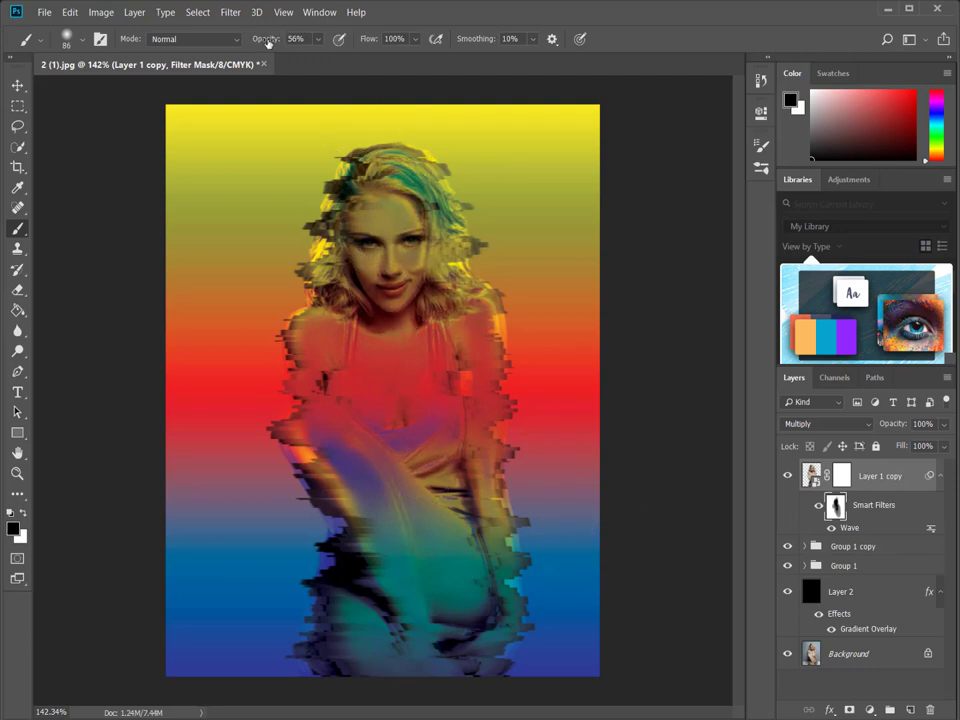
pyautogui.moveTo(264, 40); pyautogui.dragTo(310, 40)
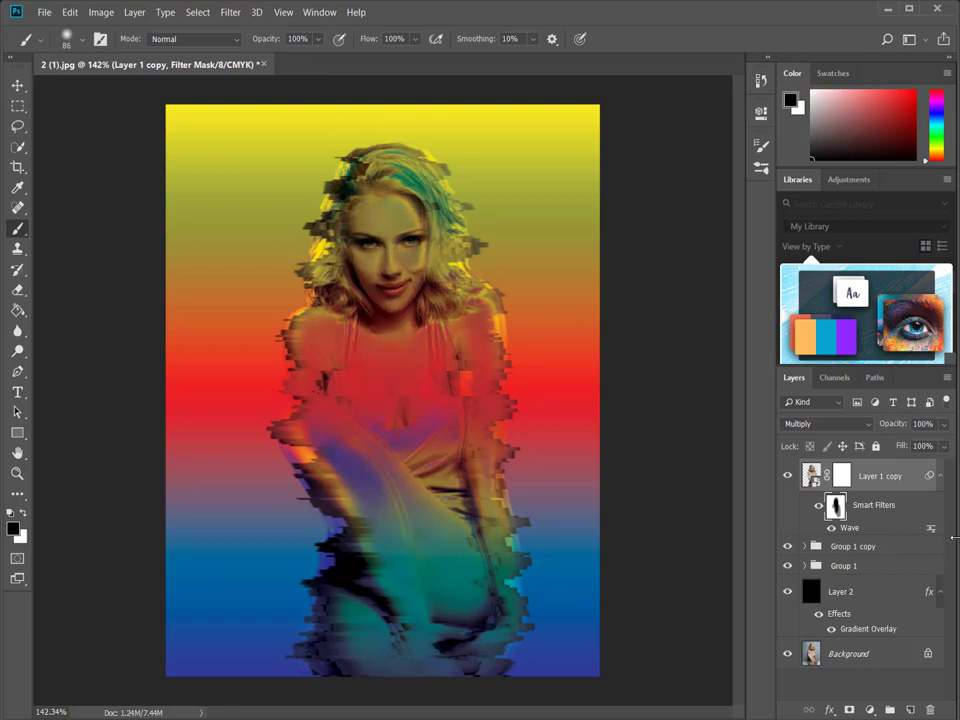
pyautogui.click(898, 473)
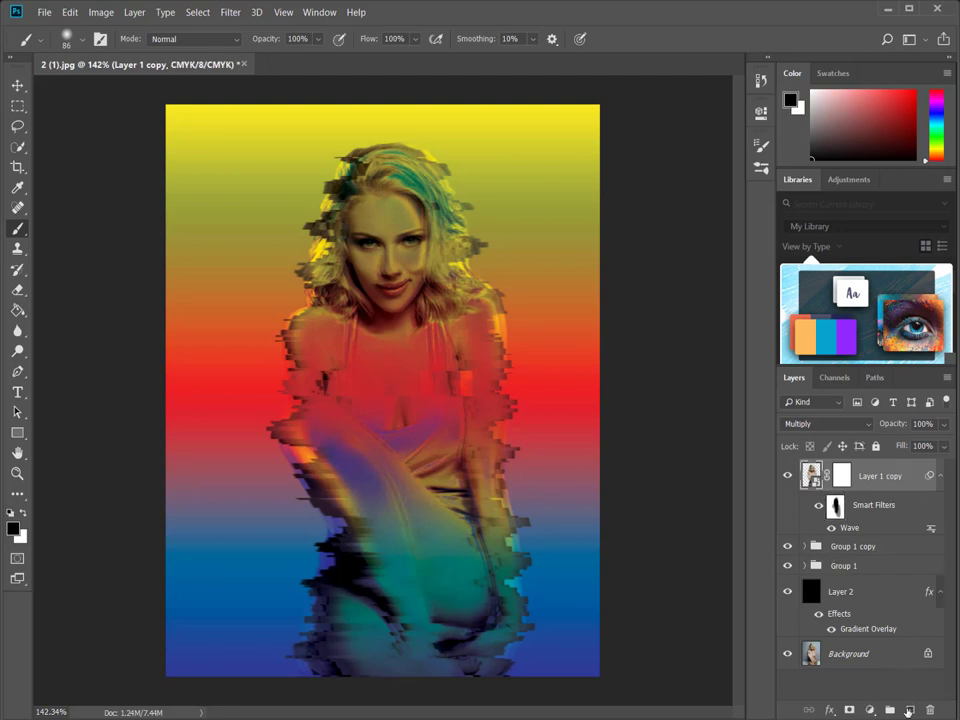
# - Add a new layer and fill it with white using the Paint Bucket
pyautogui.click(908, 710)
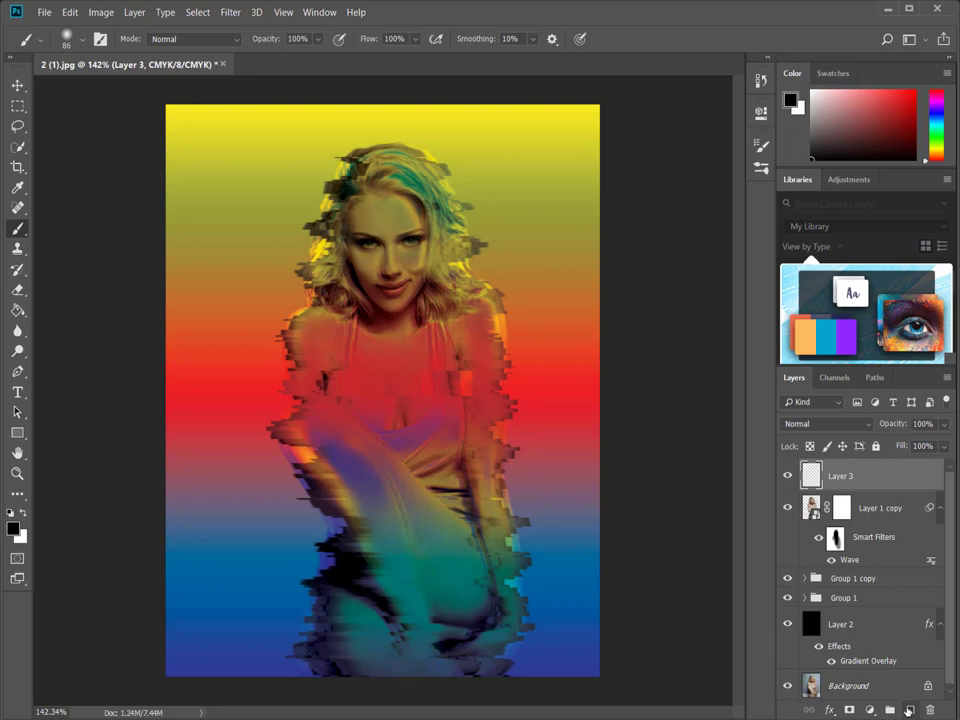
pyautogui.click(24, 513)
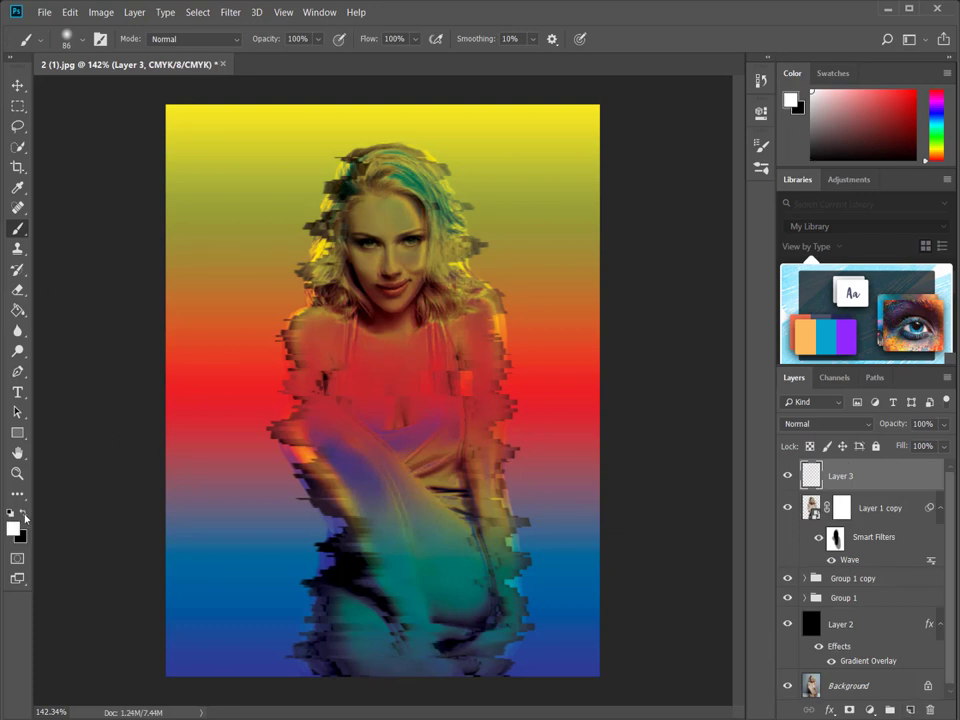
pyautogui.press('g')
pyautogui.click(211, 285)
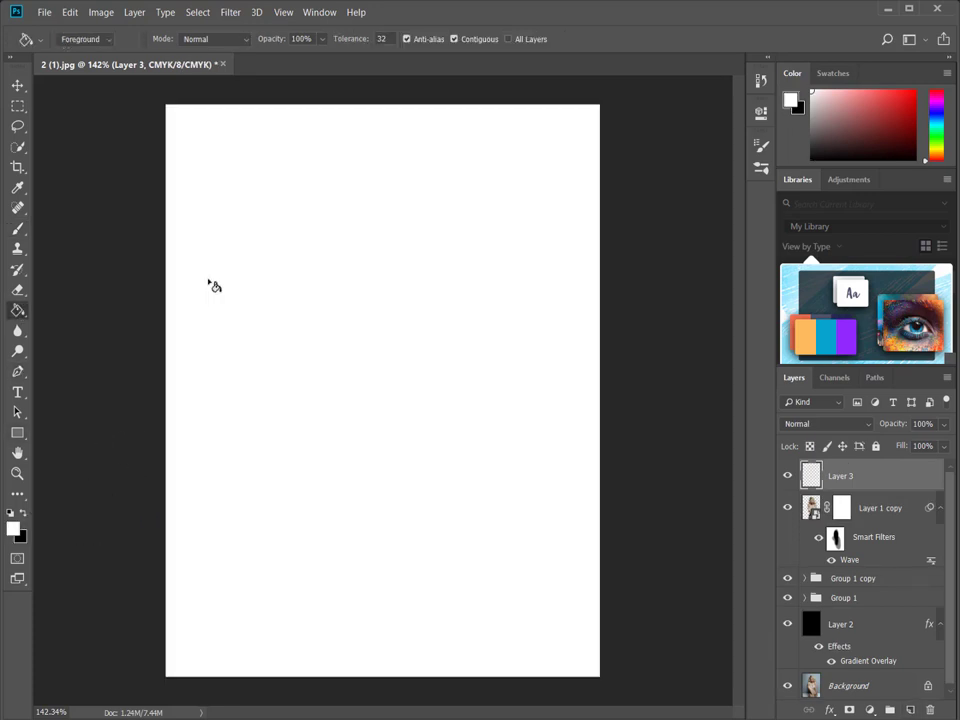
# - Set the white layer to Multiply and open its Blending Options
pyautogui.click(803, 429)
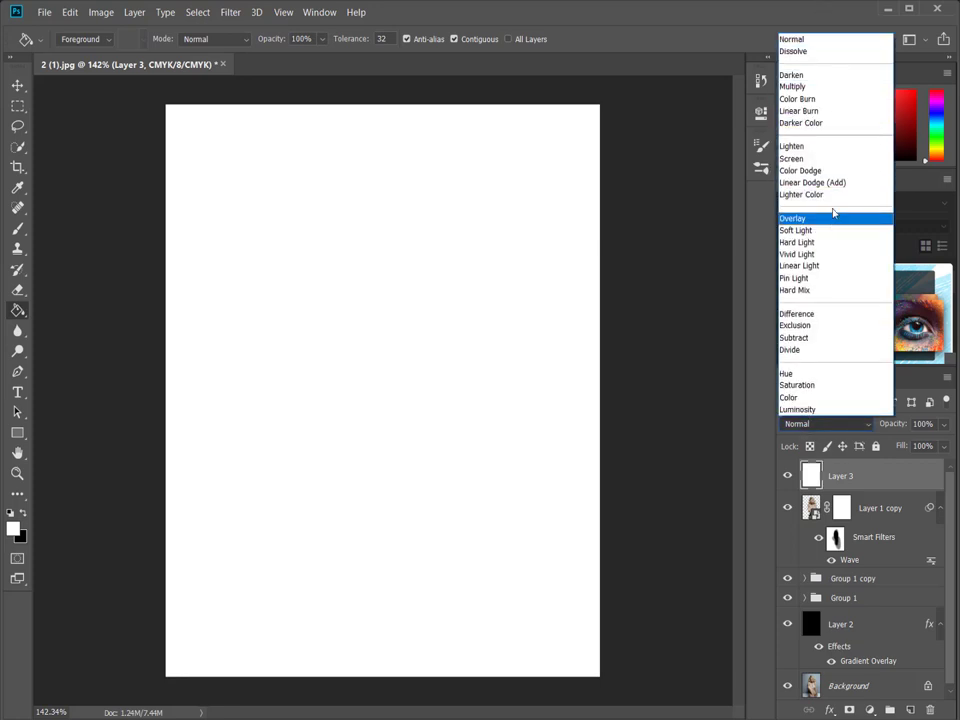
pyautogui.click(796, 87)
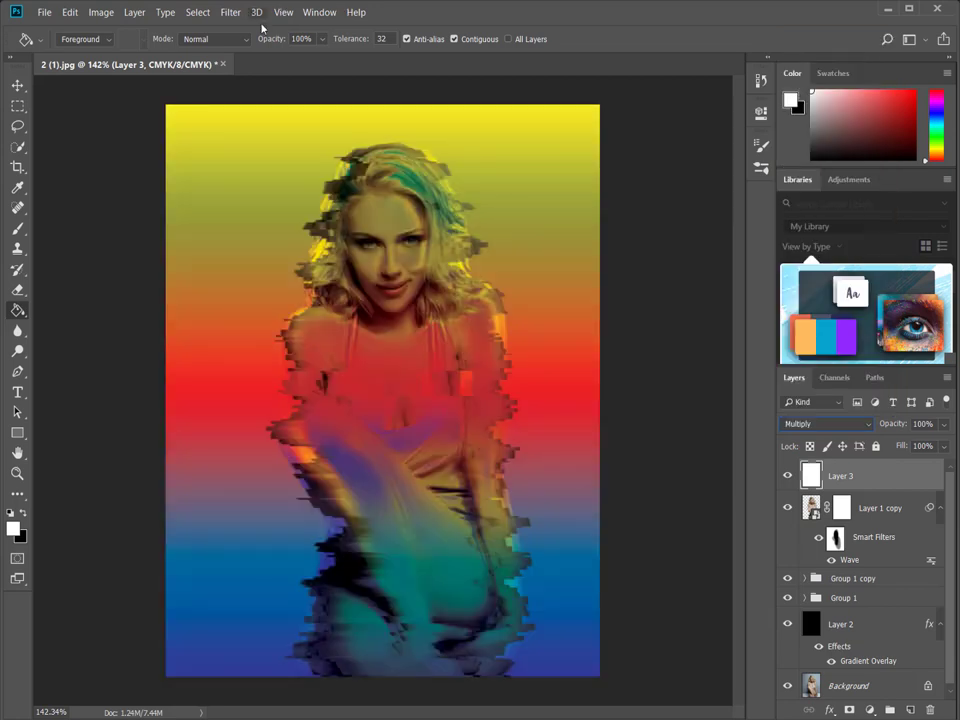
pyautogui.rightClick(840, 476)
pyautogui.click(701, 113)
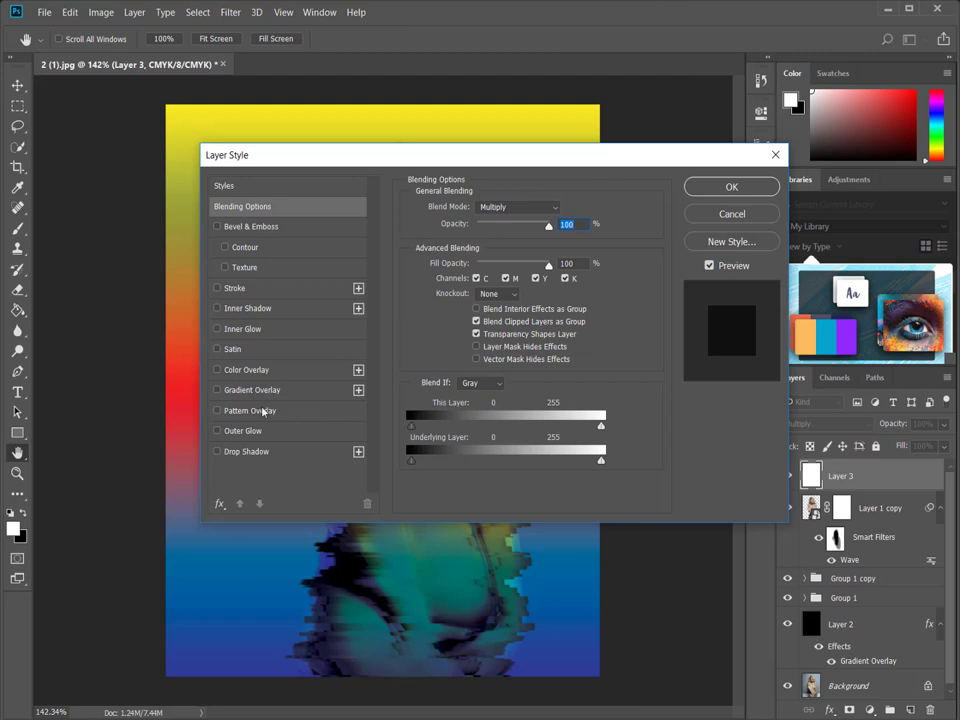
# - Add a Pattern Overlay of horizontal stripes at 73% scale to Layer 3
pyautogui.click(263, 410)
pyautogui.click(488, 265)
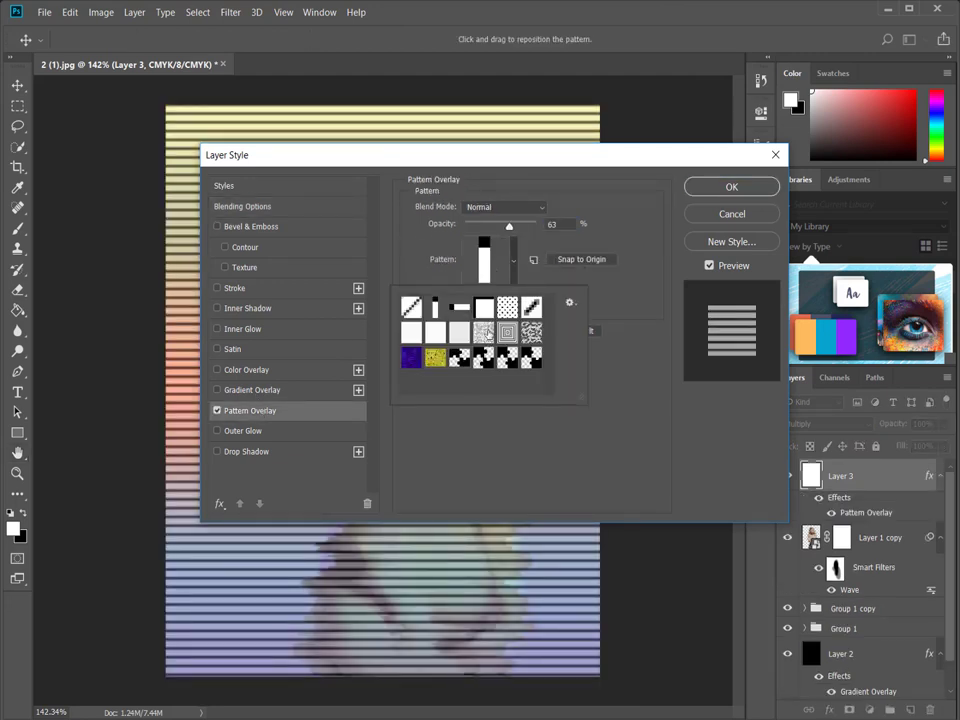
pyautogui.click(603, 268)
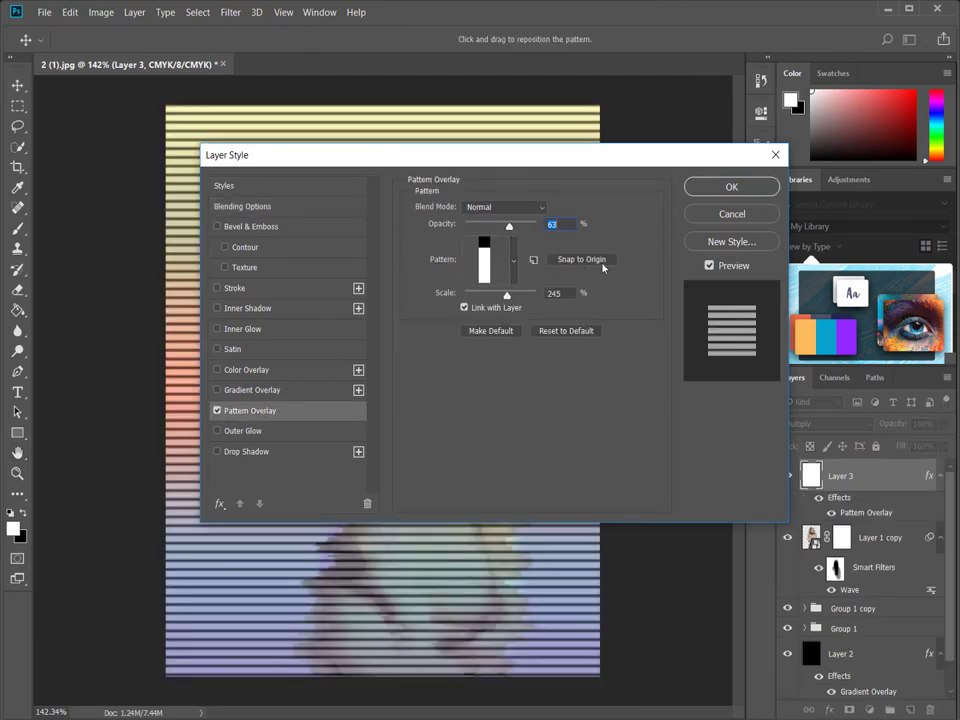
pyautogui.moveTo(506, 303)
pyautogui.mouseDown()
pyautogui.moveTo(492, 298)
pyautogui.moveTo(500, 298)
pyautogui.mouseUp()
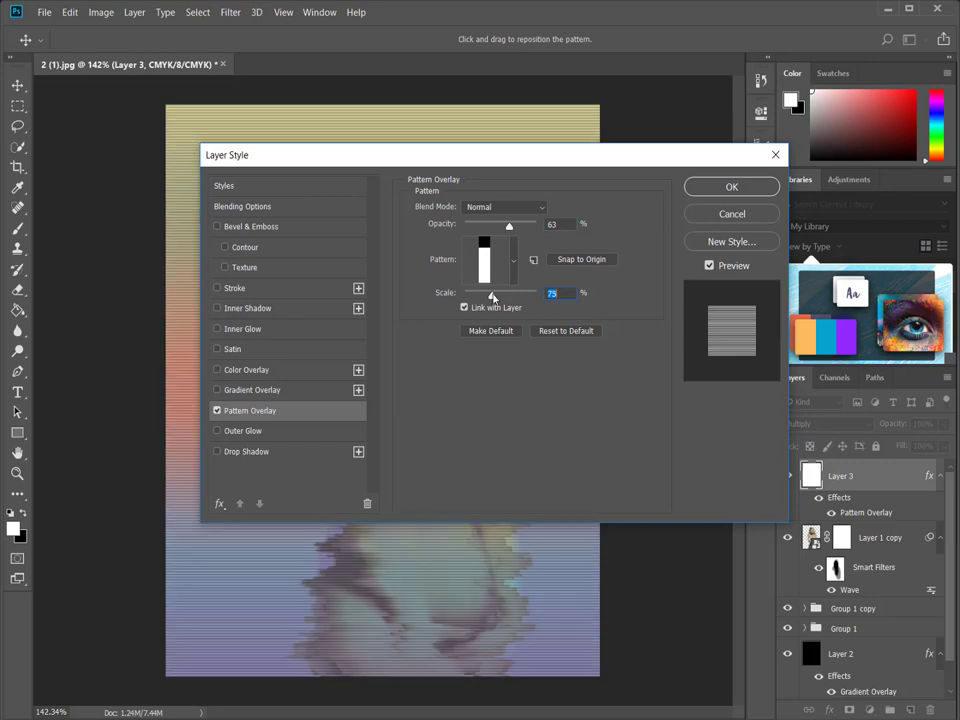
pyautogui.click(750, 186)
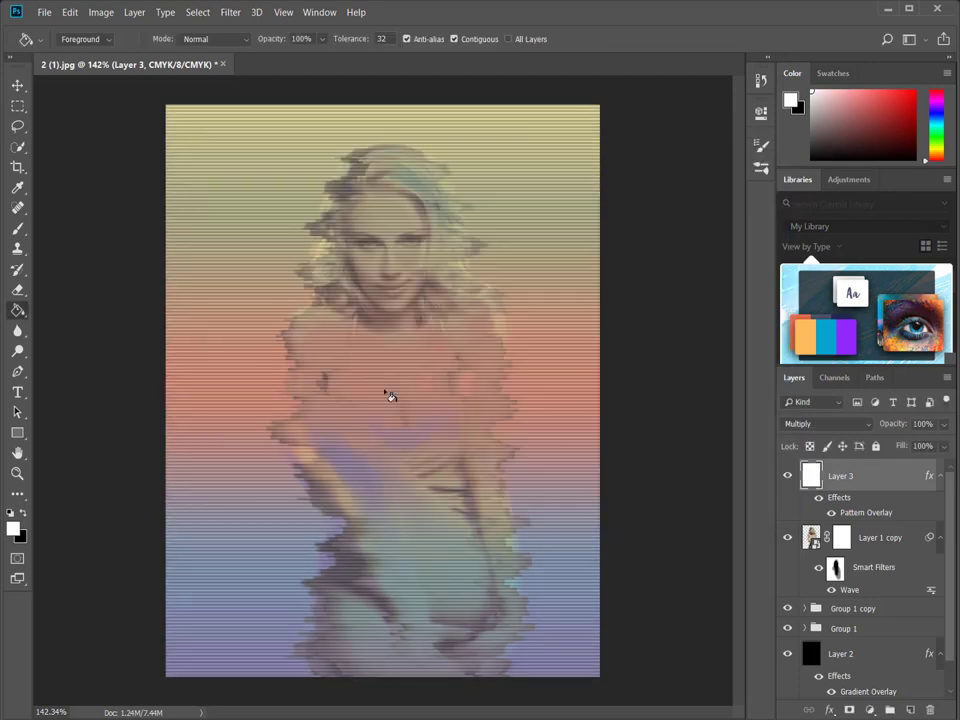
# - Try Overlay, then keep the scanline layer in Multiply at 47% opacity
pyautogui.click(856, 426)
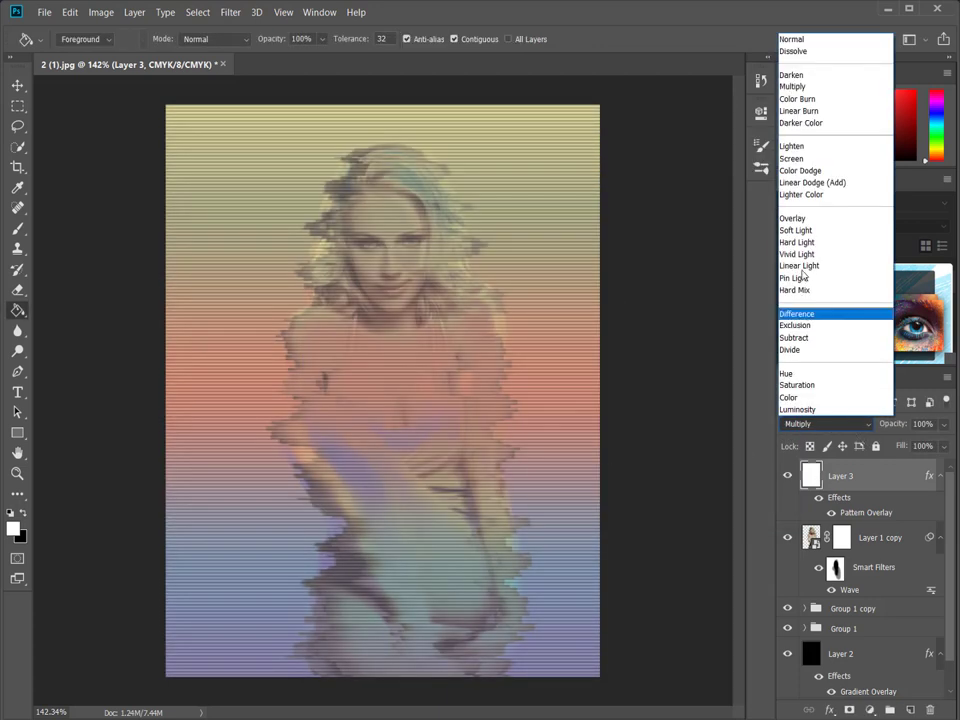
pyautogui.click(800, 219)
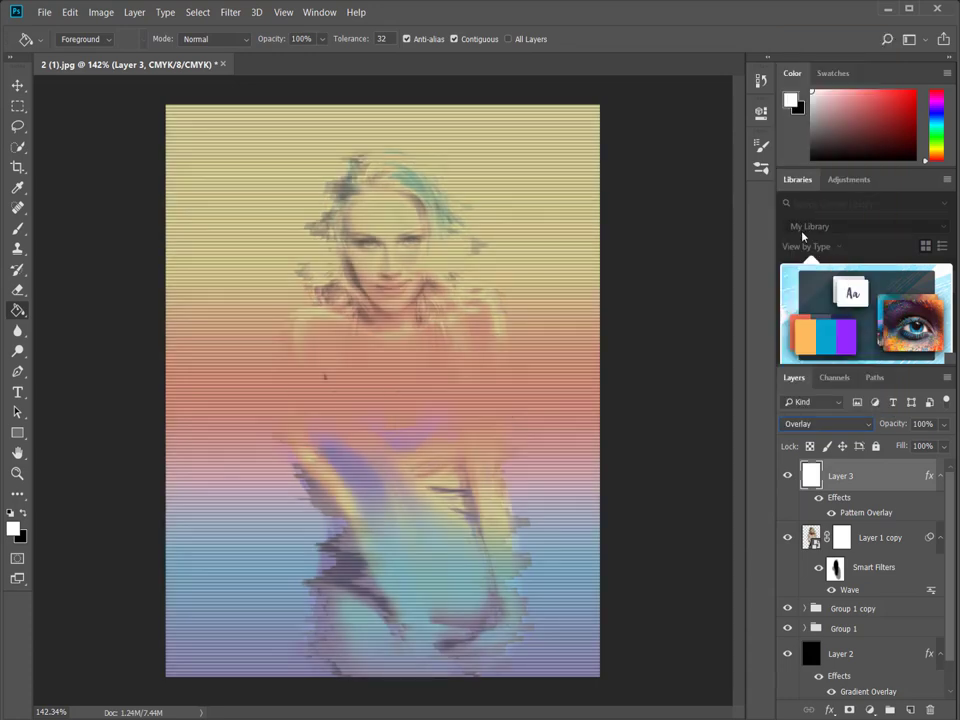
pyautogui.click(813, 427)
pyautogui.click(814, 86)
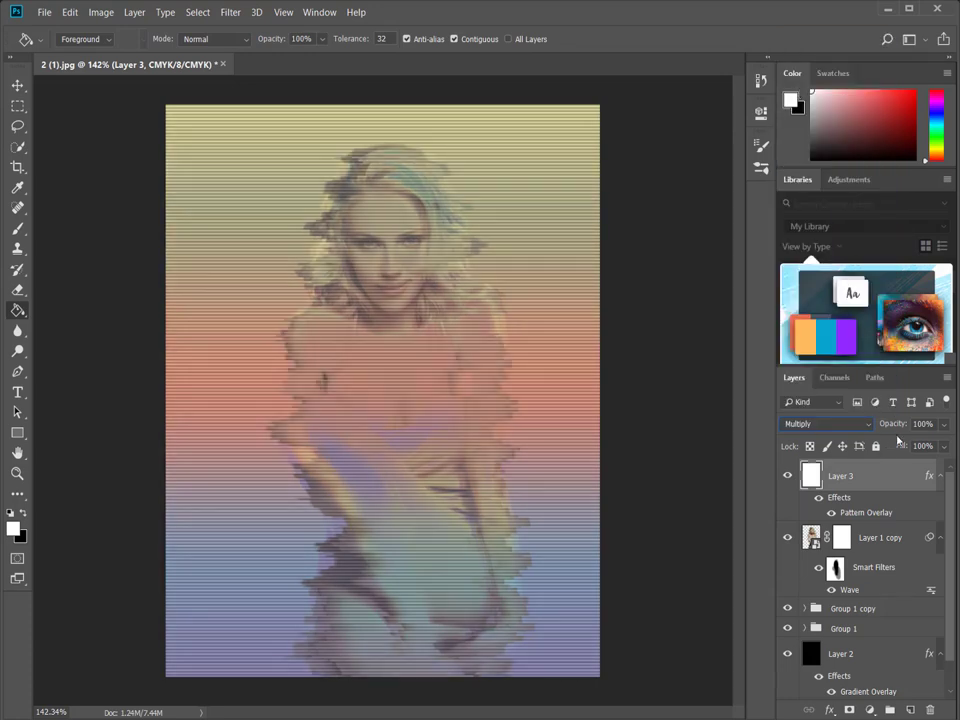
pyautogui.moveTo(896, 424); pyautogui.dragTo(876, 424)
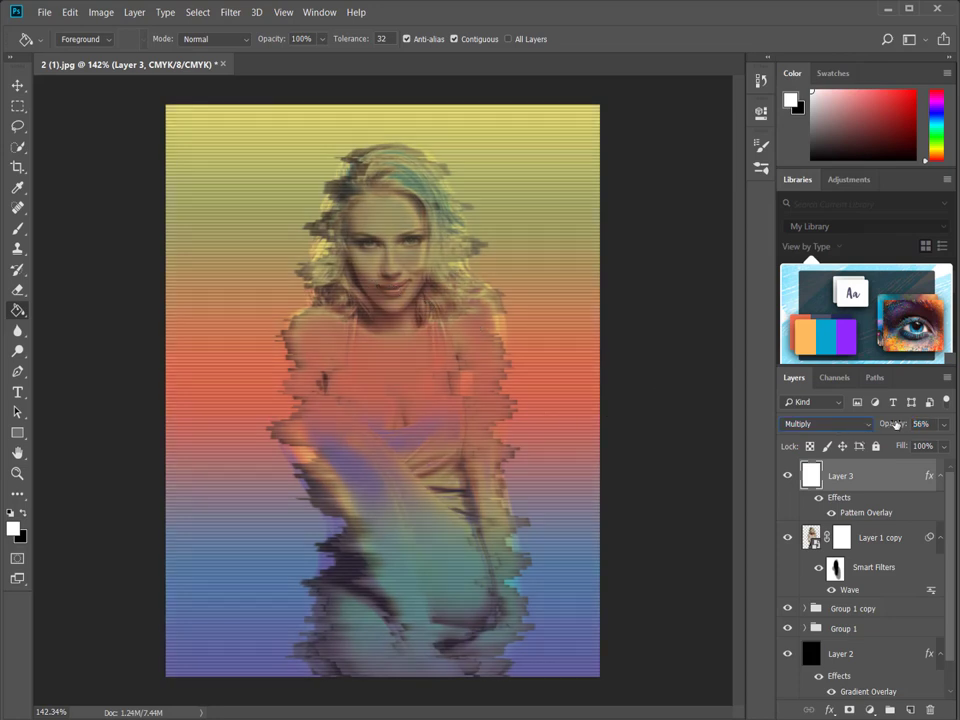
pyautogui.moveTo(897, 424); pyautogui.dragTo(891, 425)
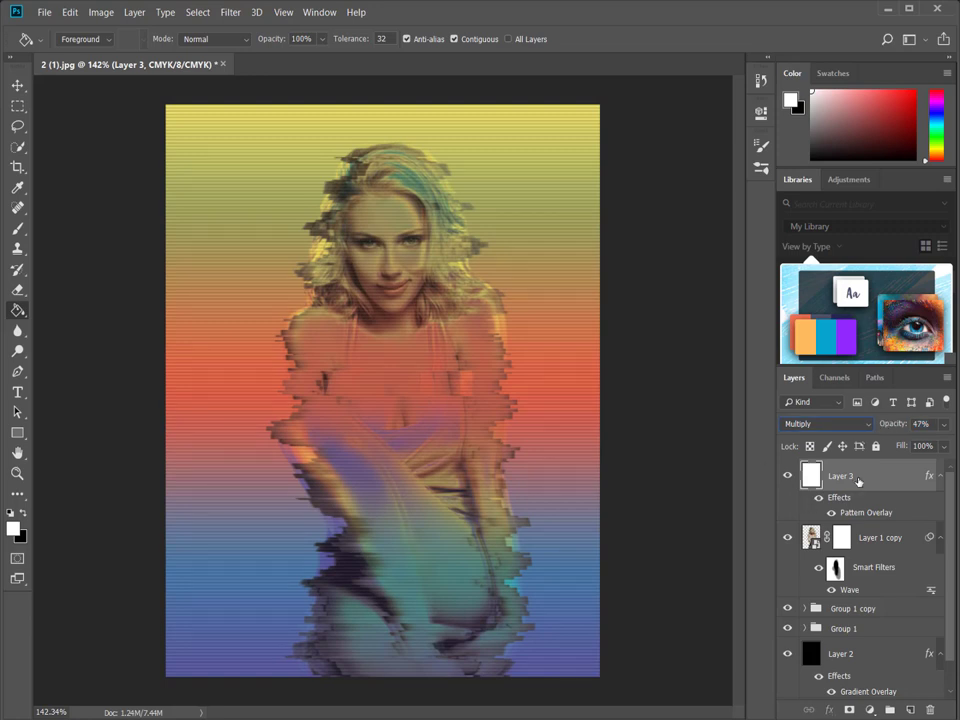
# - Add a Curves 1 adjustment layer, lifting midtones and highlights and pulling shadows down
pyautogui.click(872, 711)
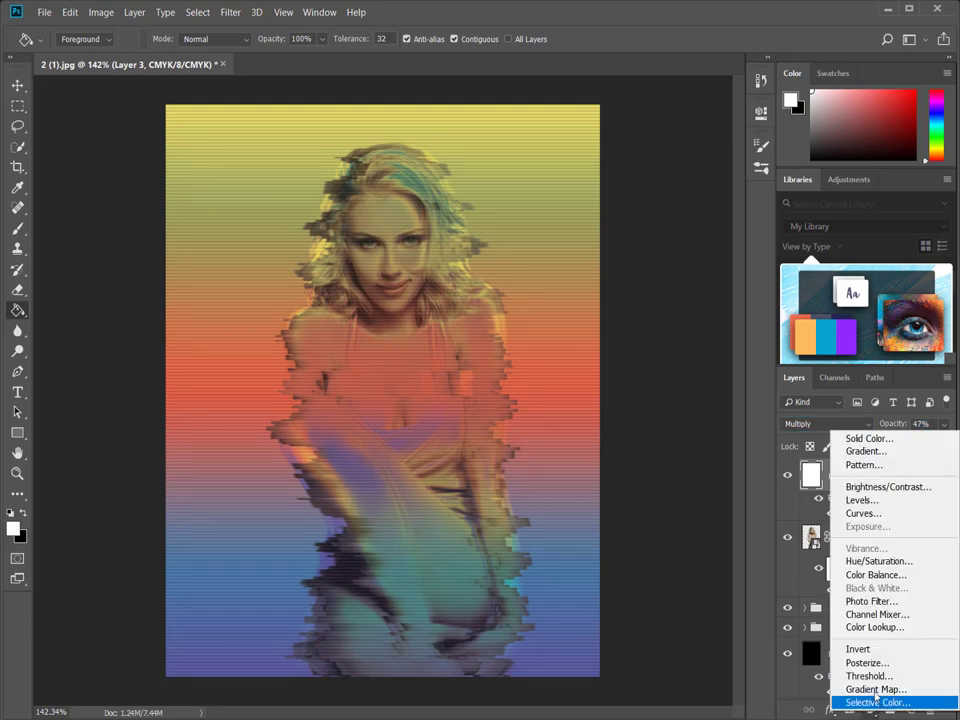
pyautogui.click(851, 514)
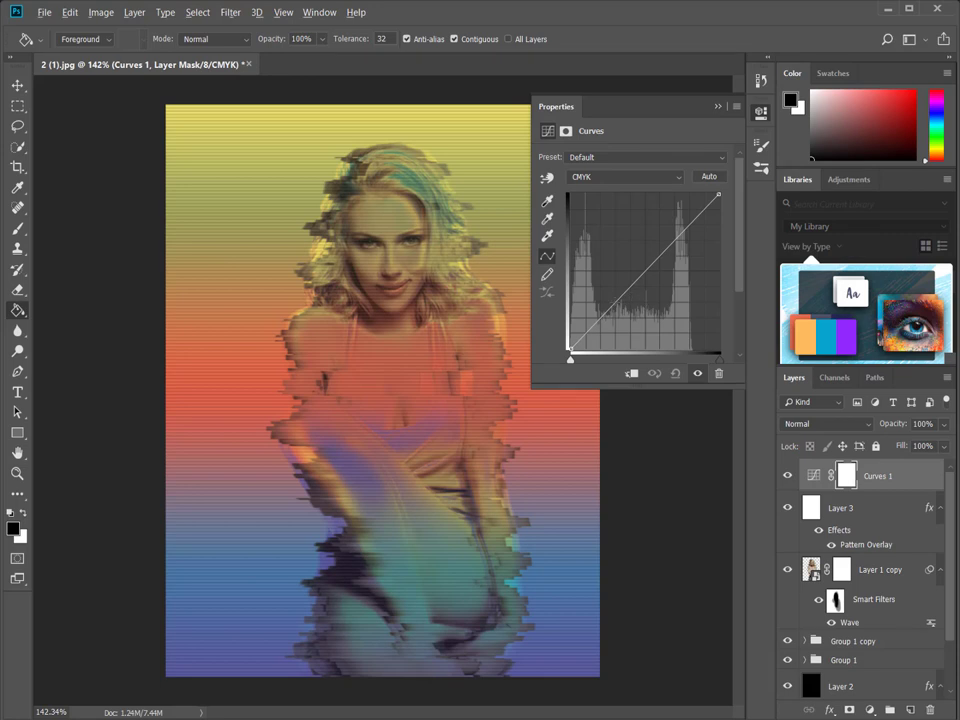
pyautogui.moveTo(607, 310); pyautogui.dragTo(637, 293)
pyautogui.moveTo(637, 293); pyautogui.dragTo(644, 269)
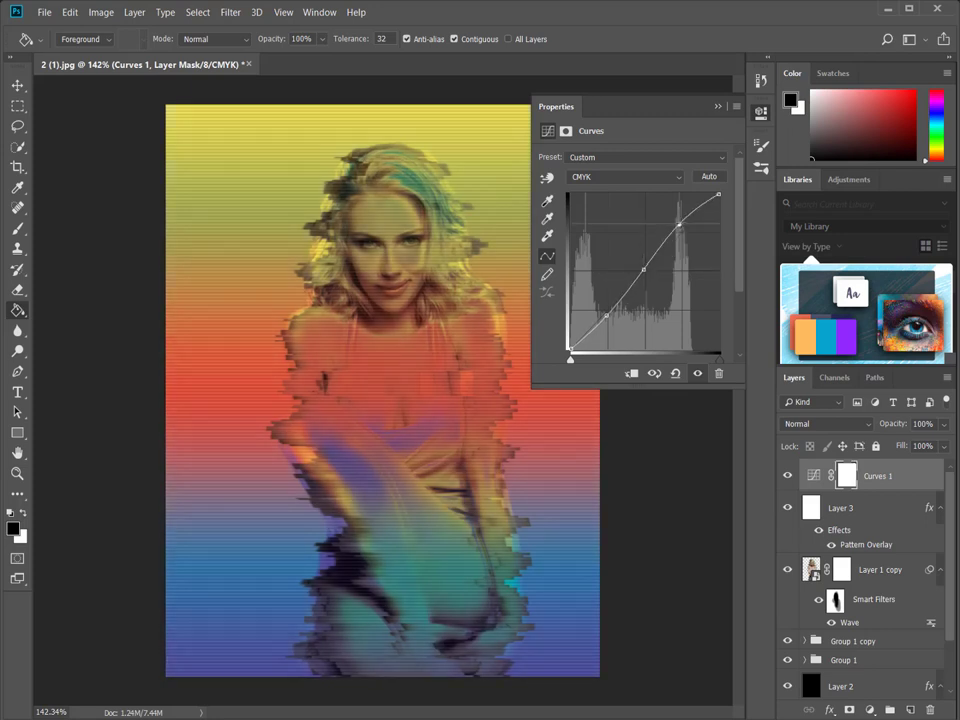
pyautogui.click(679, 225)
pyautogui.moveTo(609, 316); pyautogui.dragTo(603, 329)
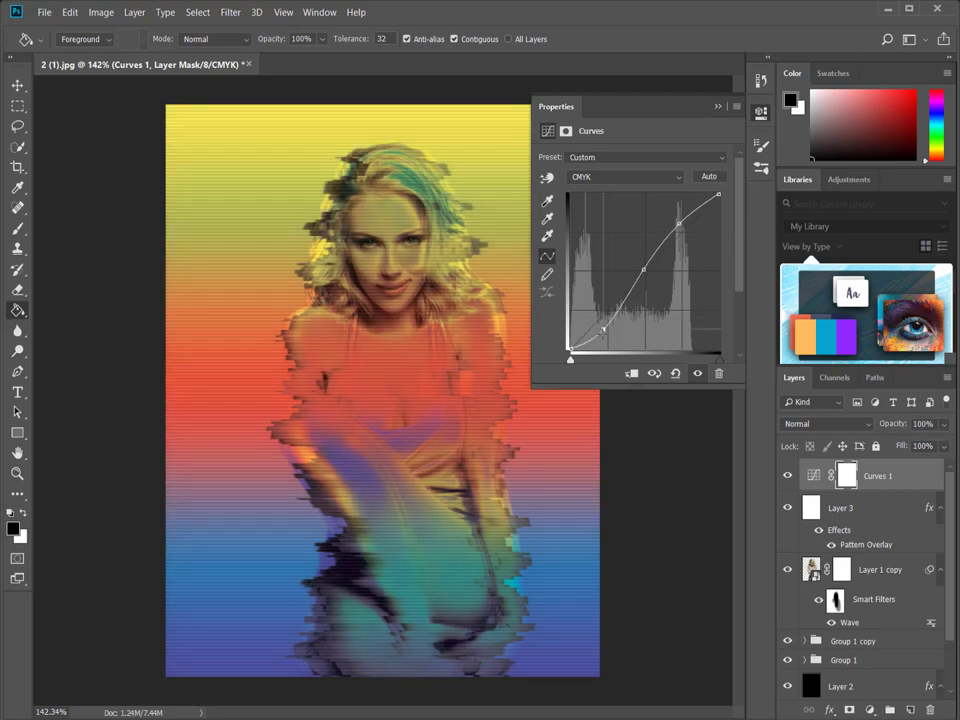
# - Group the glitch layers down to Group 1 into Group 2
pyautogui.press('z')
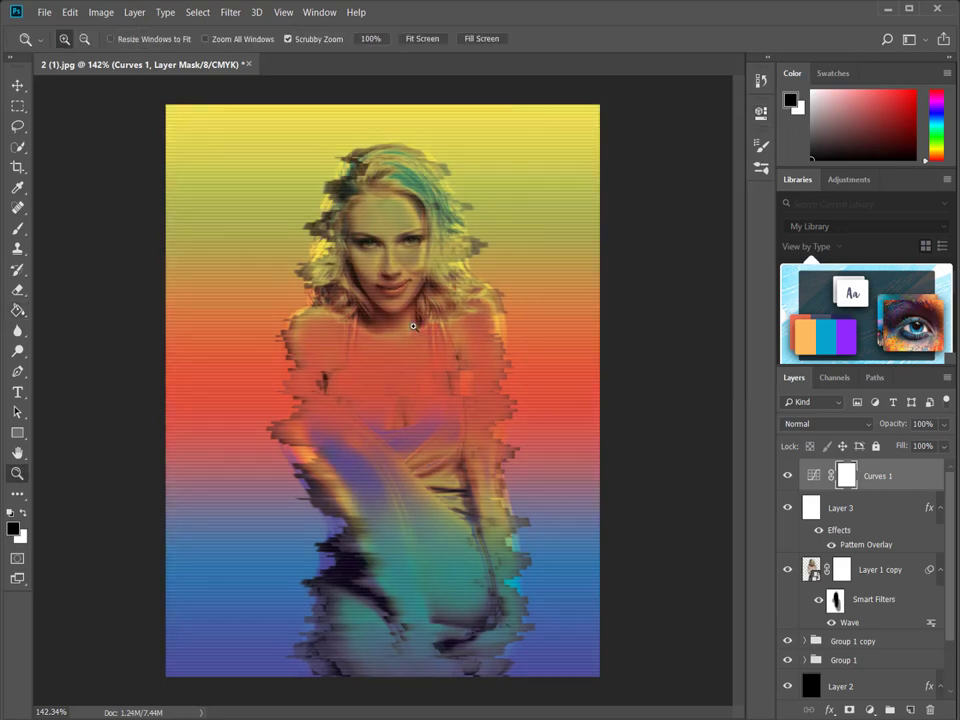
pyautogui.moveTo(413, 326); pyautogui.dragTo(461, 345)
pyautogui.scroll(-2, 882, 661)
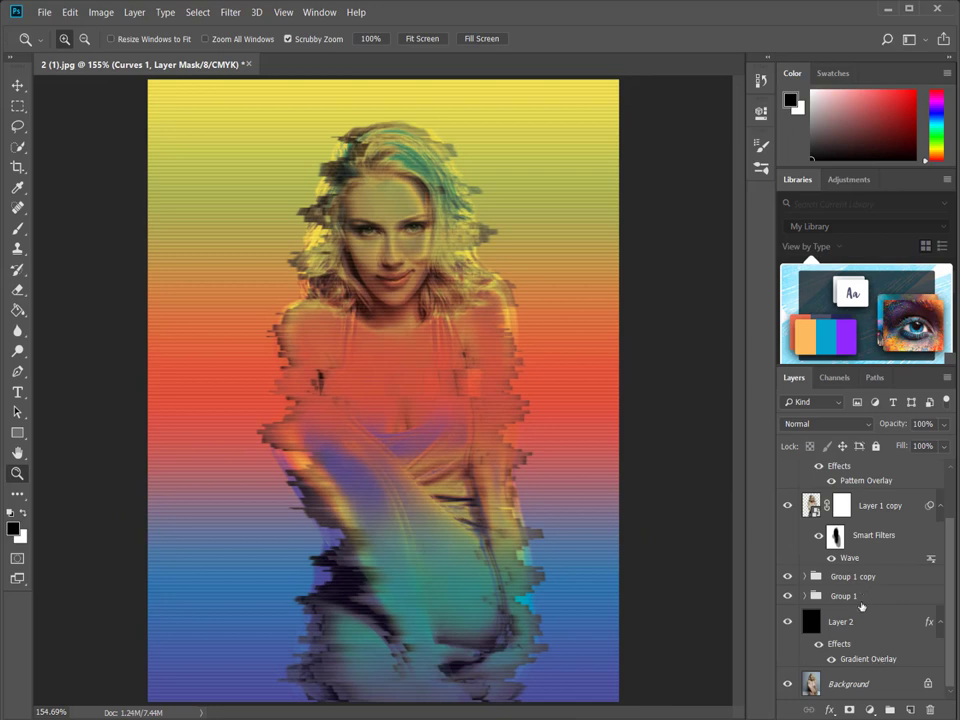
pyautogui.keyDown('shift'); pyautogui.click(860, 603); pyautogui.keyUp('shift')
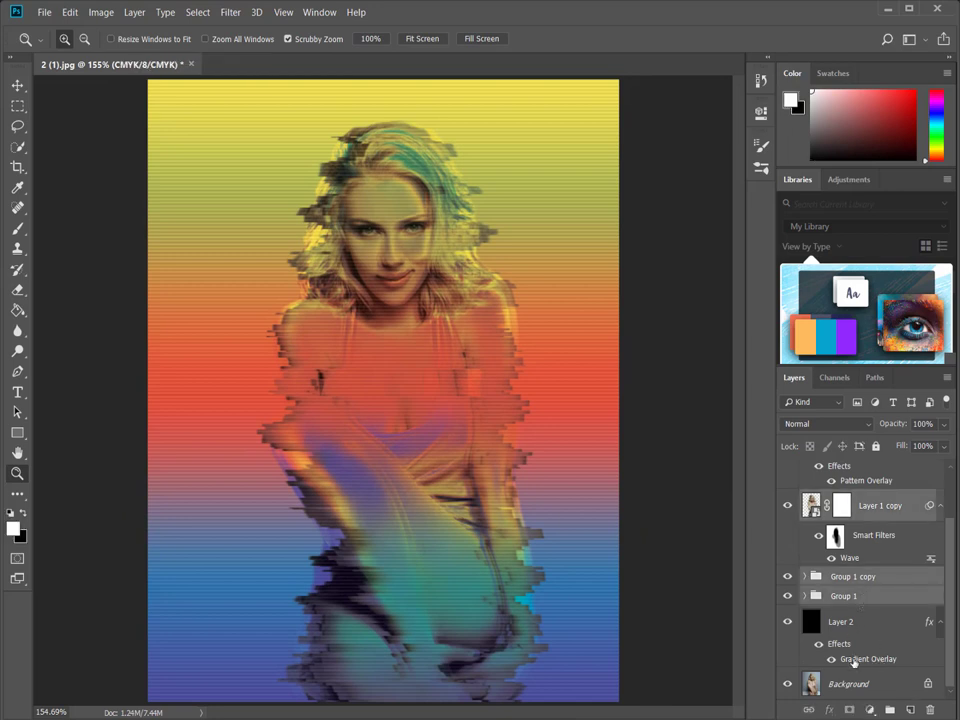
pyautogui.hotkey('ctrl', 'g')
# - Put the gradient layer, Layer 2, into its own Group 3
pyautogui.click(788, 469)
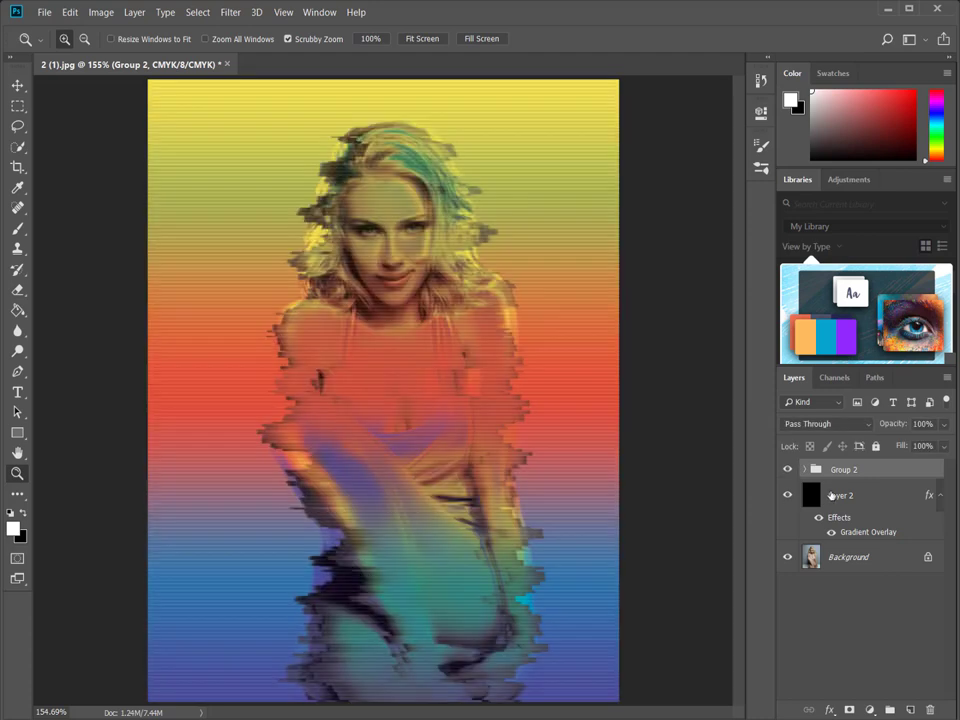
pyautogui.click(830, 495)
pyautogui.hotkey('ctrl', 'g')
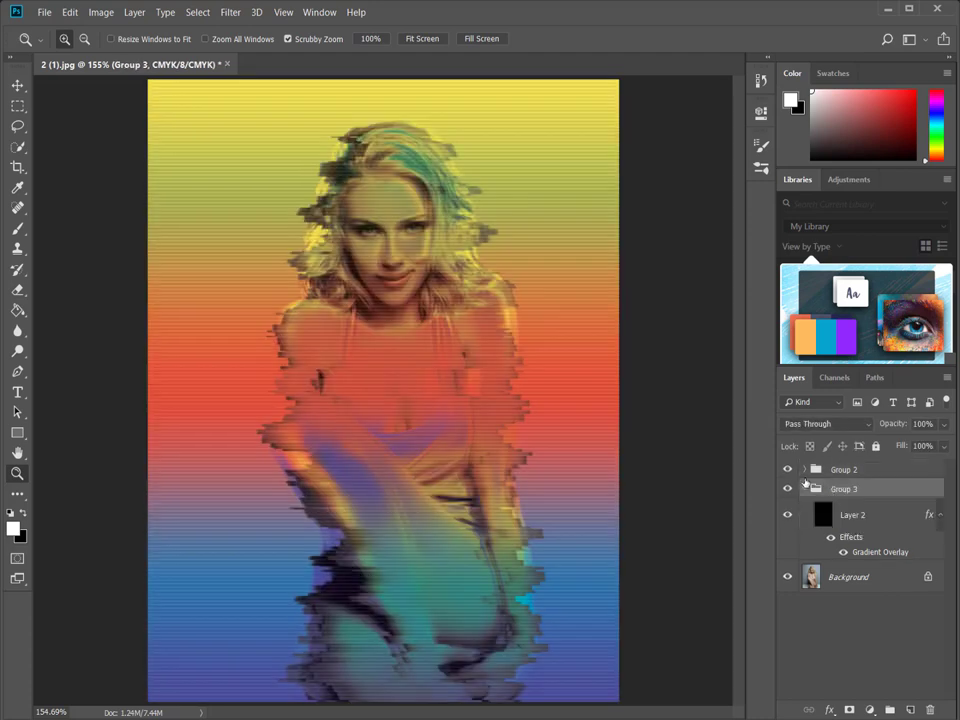
# - Toggle Group 2 and Group 3 to compare, ending with both groups visible
pyautogui.click(804, 489)
pyautogui.click(787, 469)
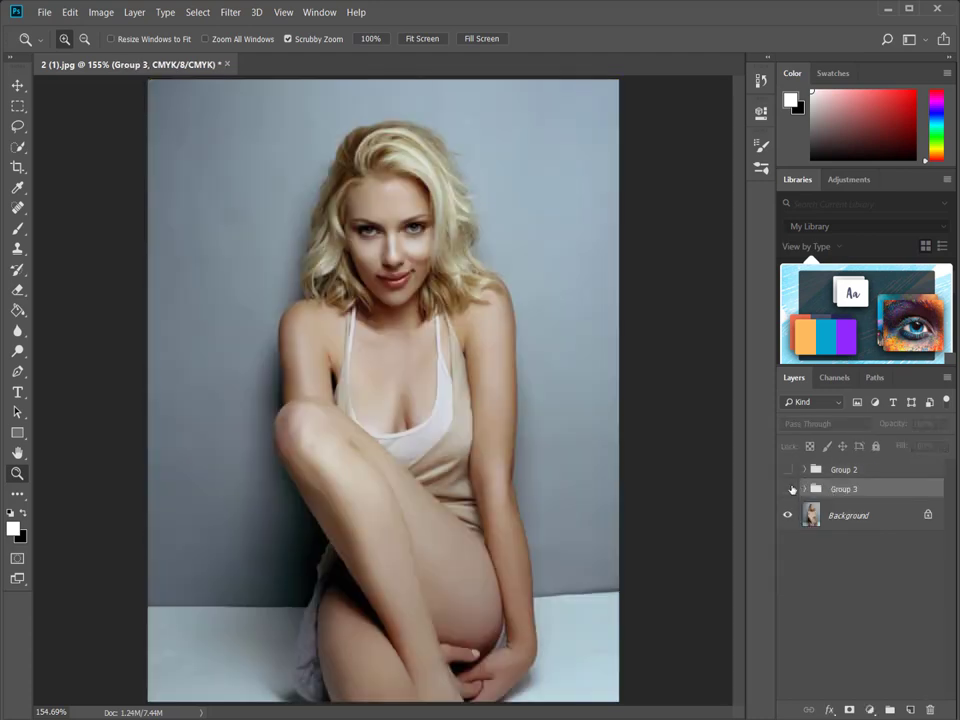
pyautogui.click(788, 489)
pyautogui.click(788, 489)
pyautogui.click(788, 470)
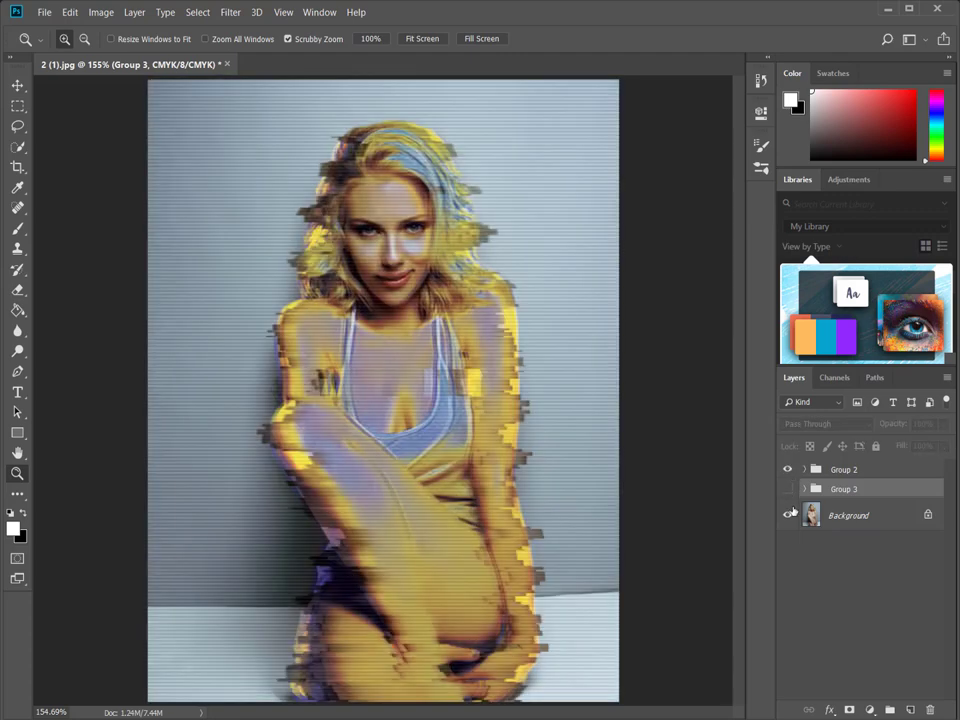
pyautogui.click(788, 489)
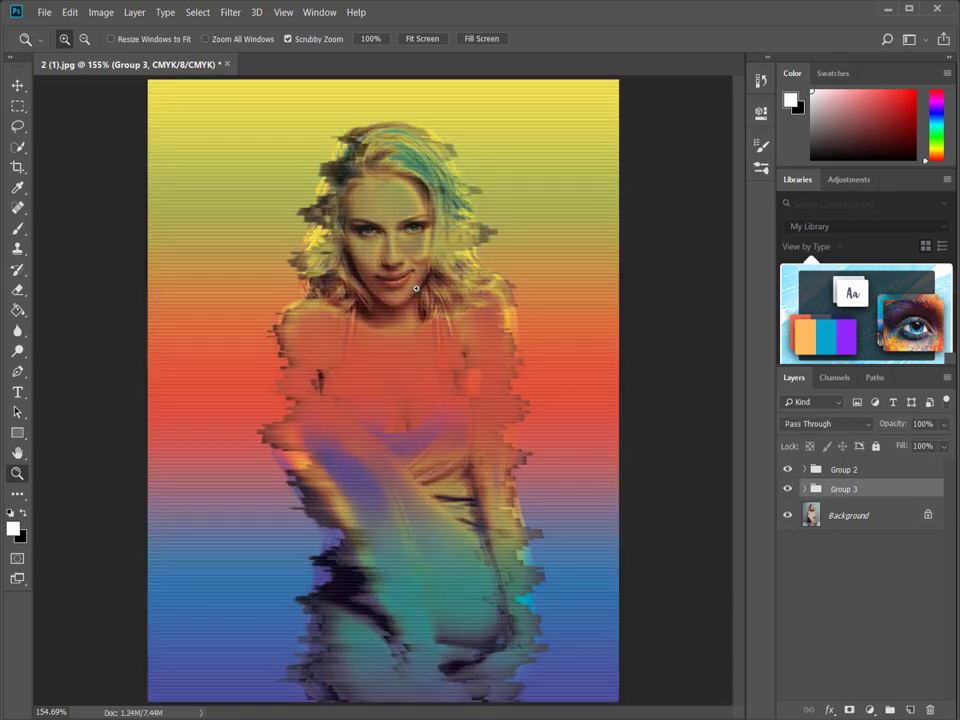
pyautogui.moveTo(312, 216); pyautogui.dragTo(404, 288)
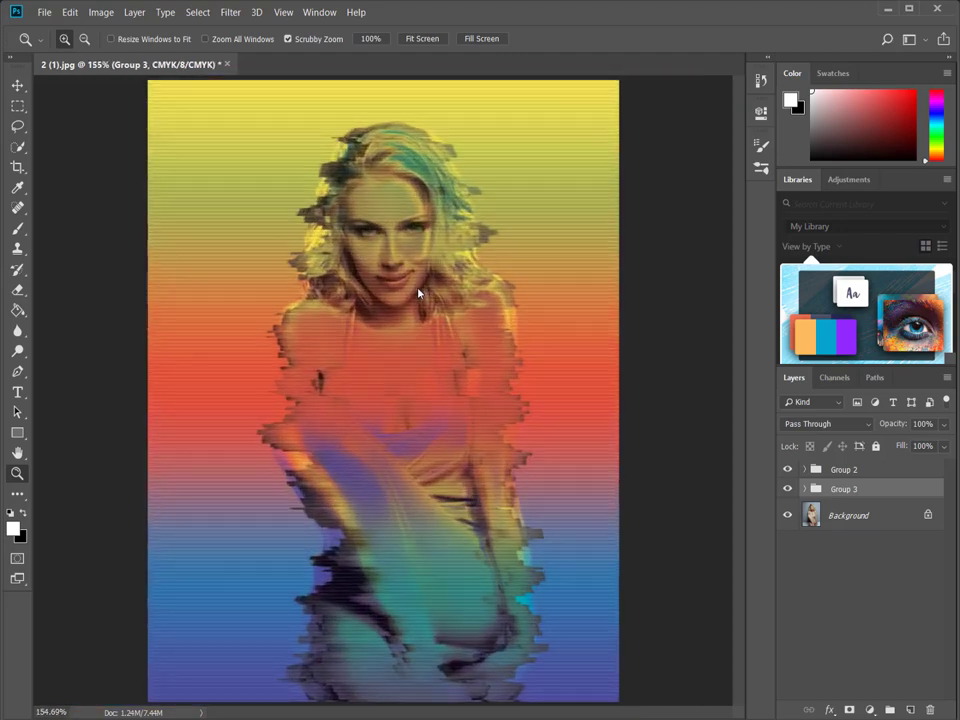
pyautogui.click(838, 470)
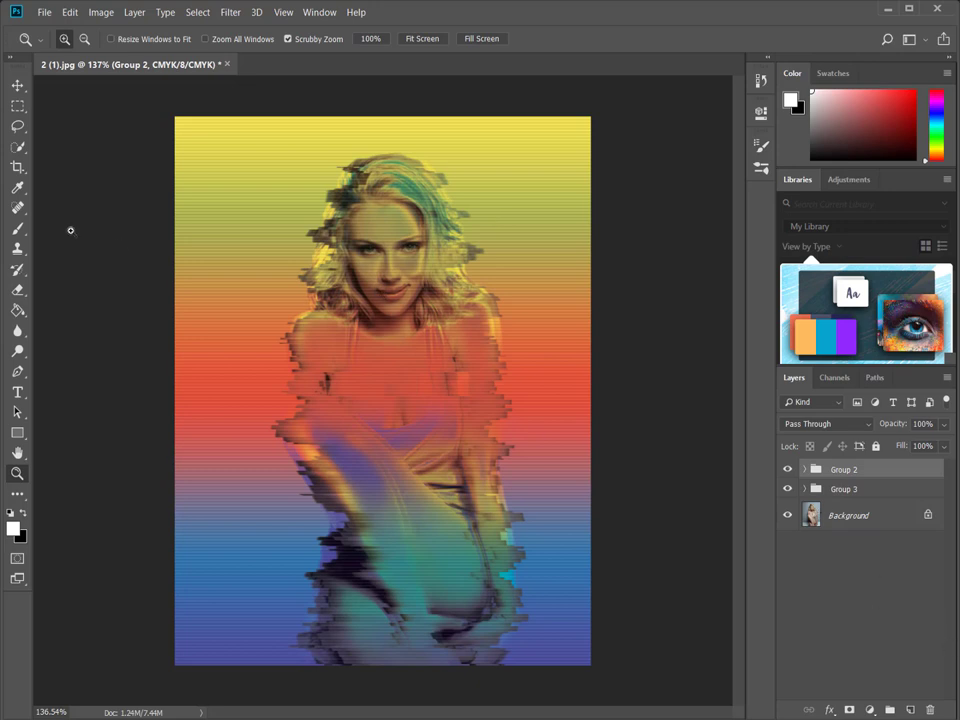
pyautogui.click(17, 105)
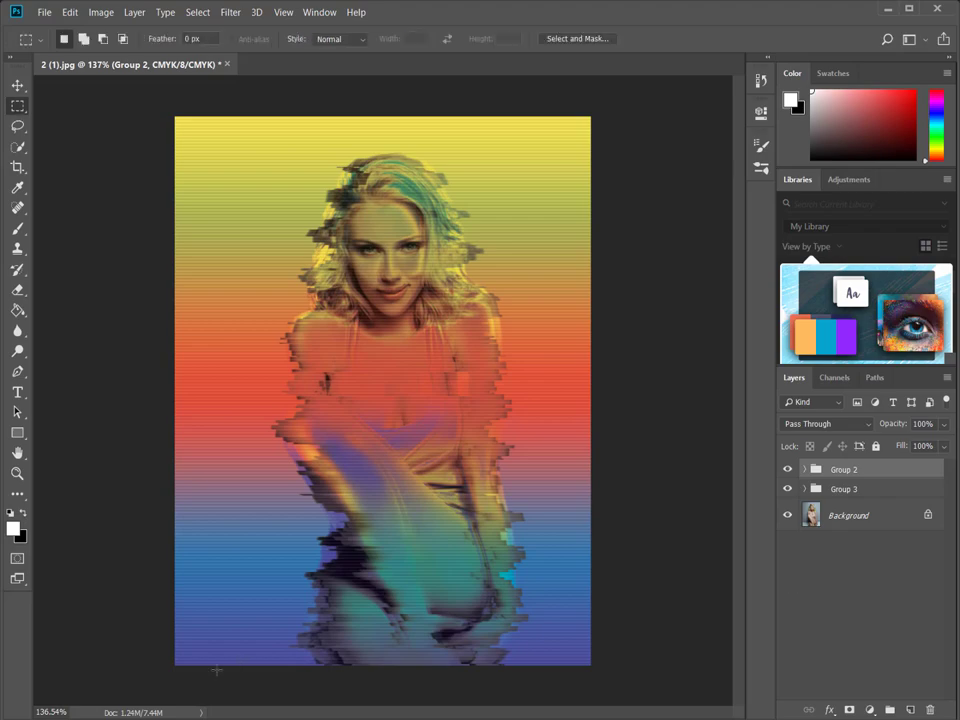